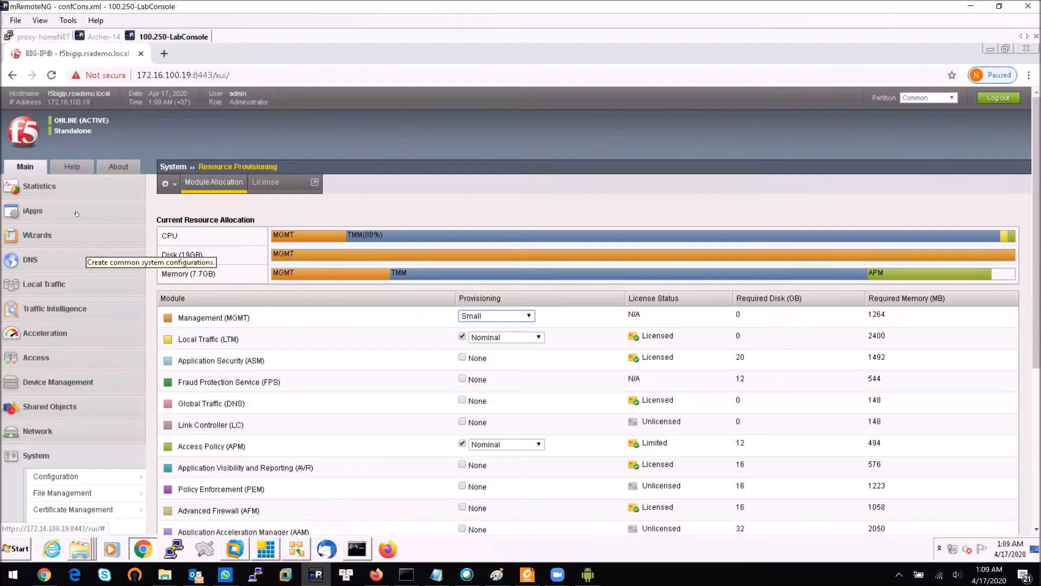
# - Review the access policy flow of the VPN-Access profile in the visual policy editor and close the editor
pyautogui.click(33, 357)
pyautogui.moveTo(75, 377)
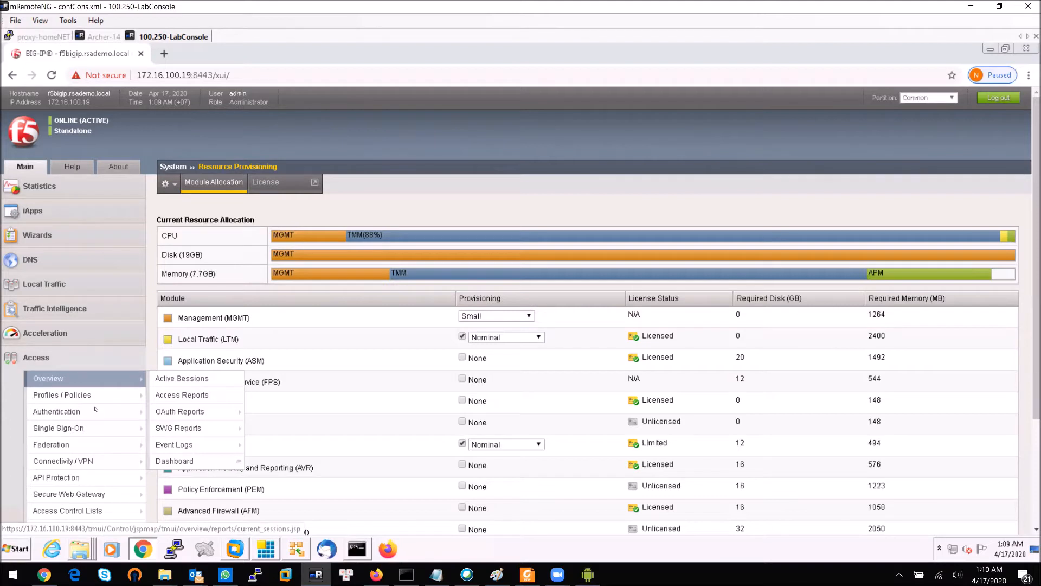
pyautogui.moveTo(97, 428)
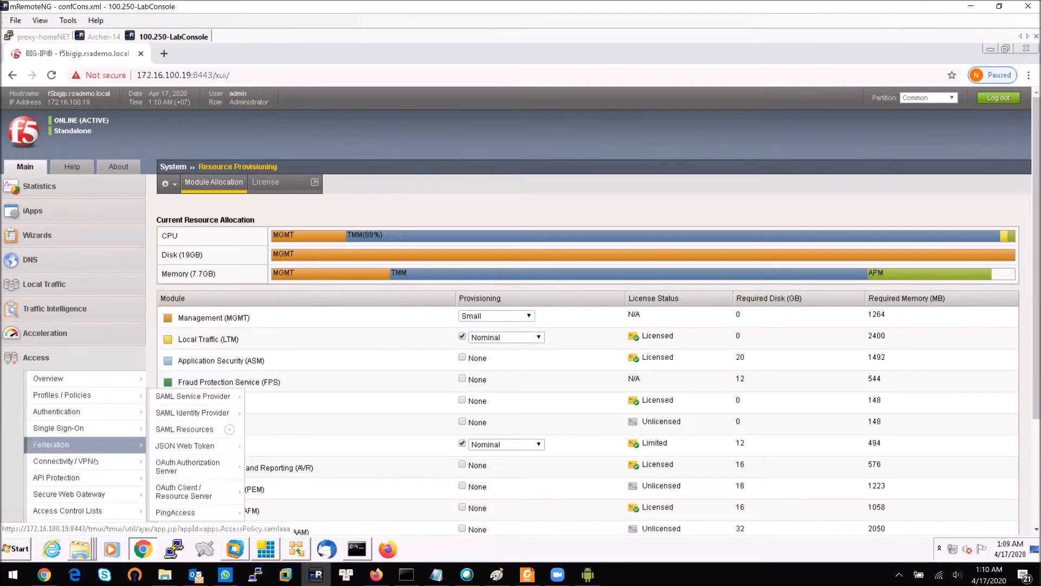
pyautogui.moveTo(104, 394)
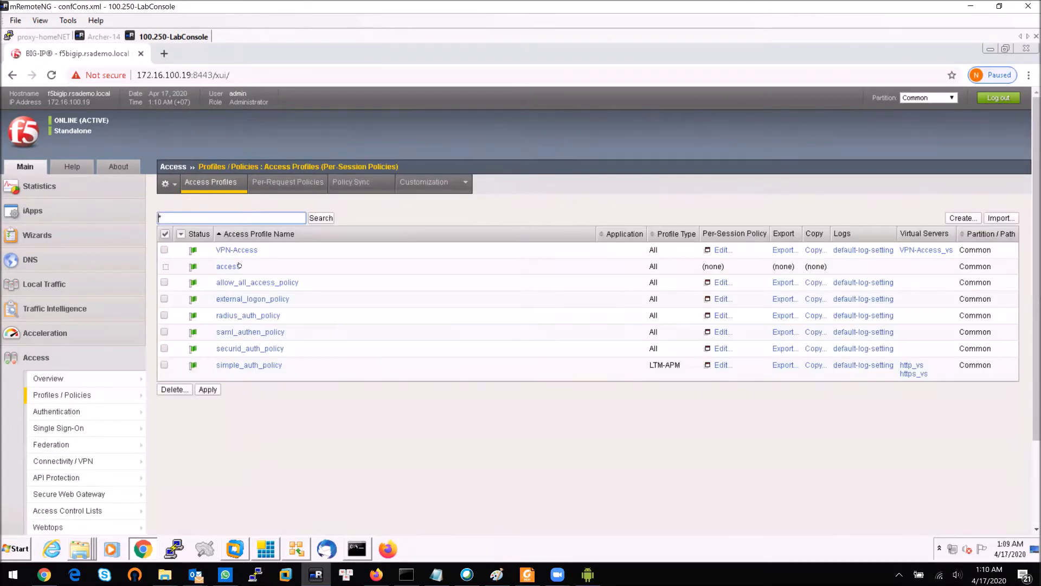
pyautogui.click(237, 250)
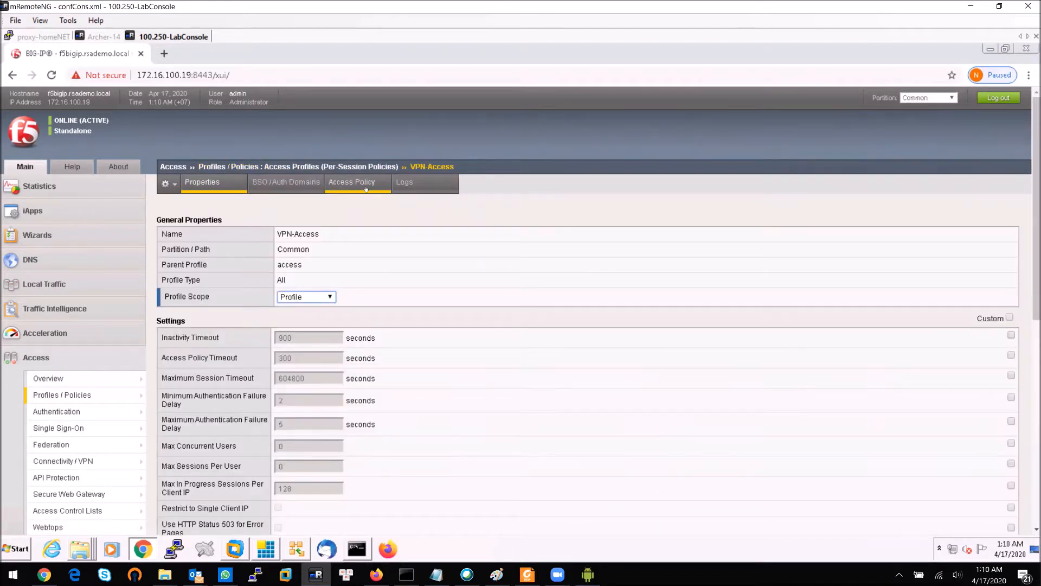
pyautogui.click(366, 187)
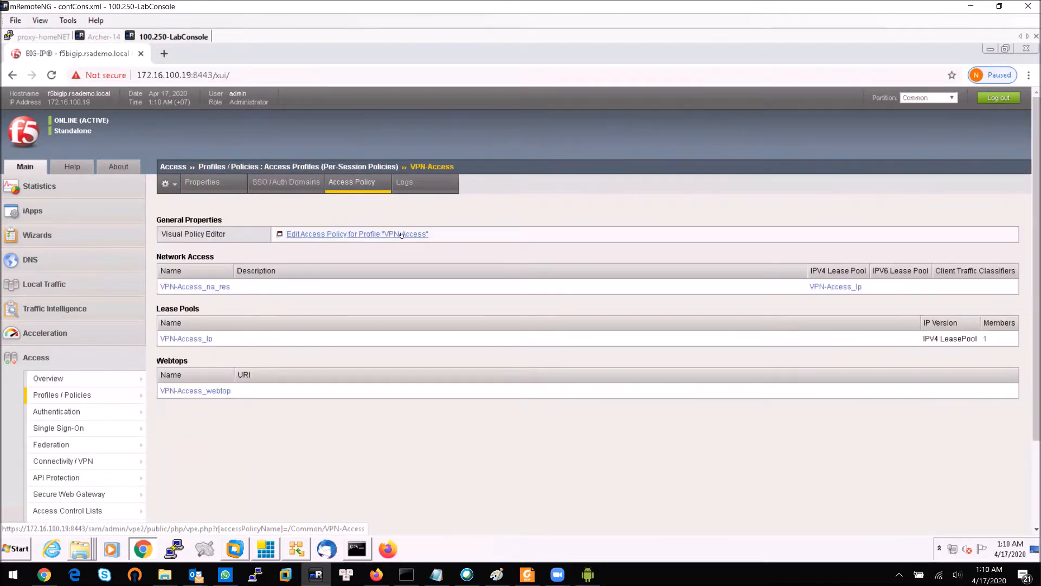
pyautogui.click(400, 234)
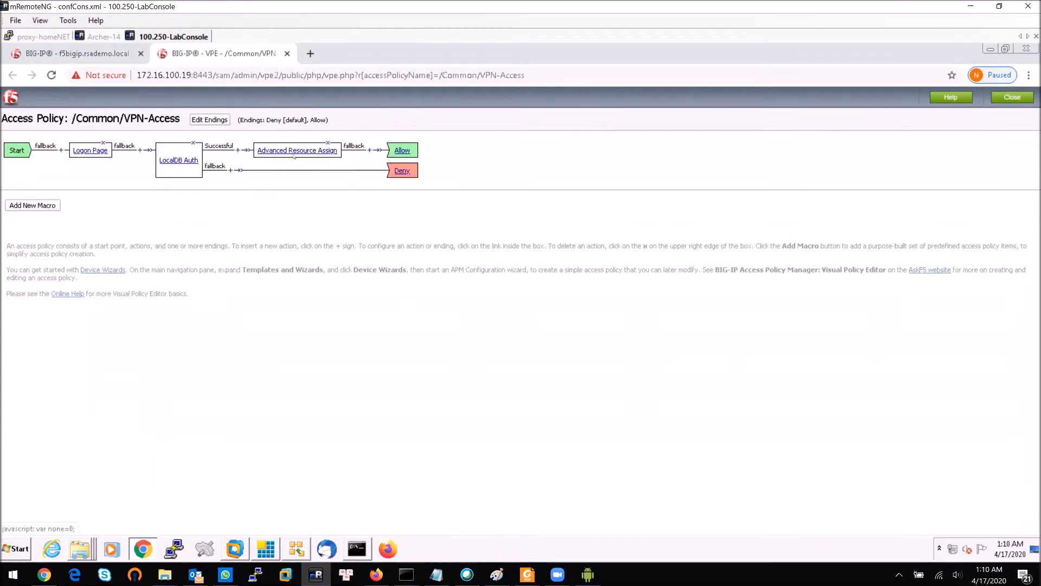
pyautogui.click(287, 54)
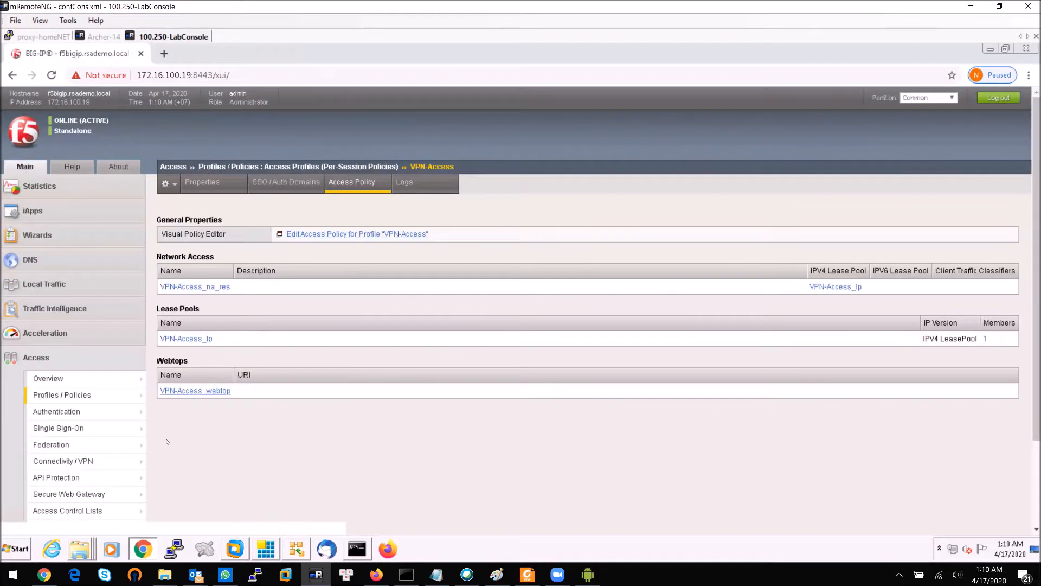
# - Open the list of local SP services for the SAML service provider under Federation
pyautogui.scroll(-1, 167, 442)
pyautogui.scroll(-2, 167, 442)
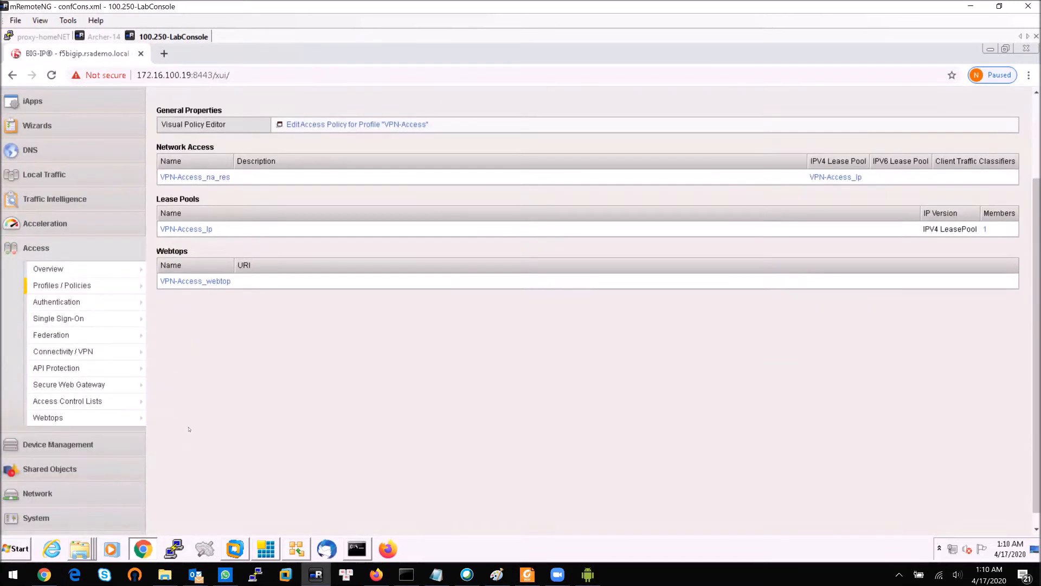
pyautogui.moveTo(125, 335)
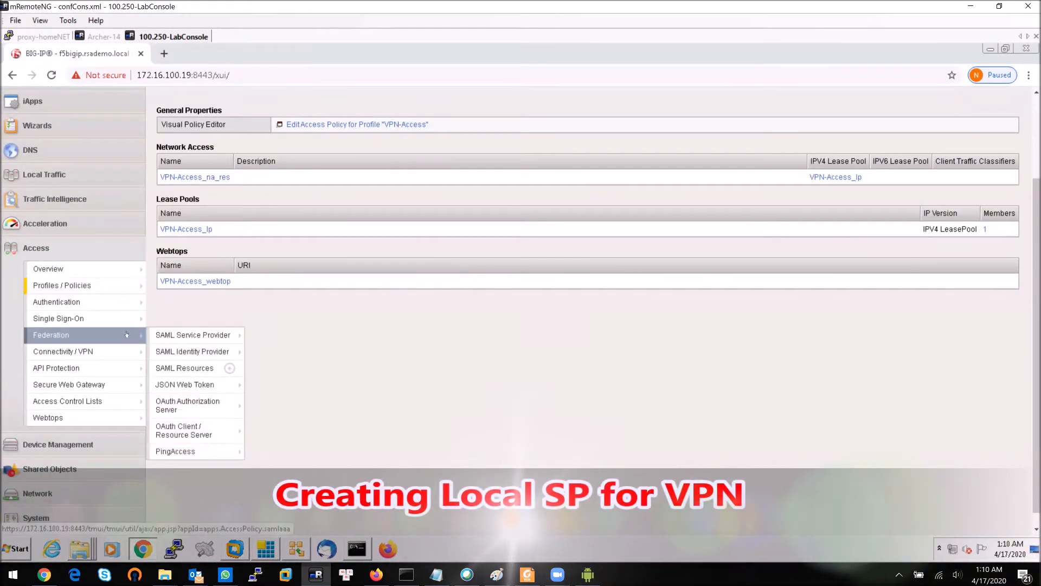
pyautogui.moveTo(240, 340)
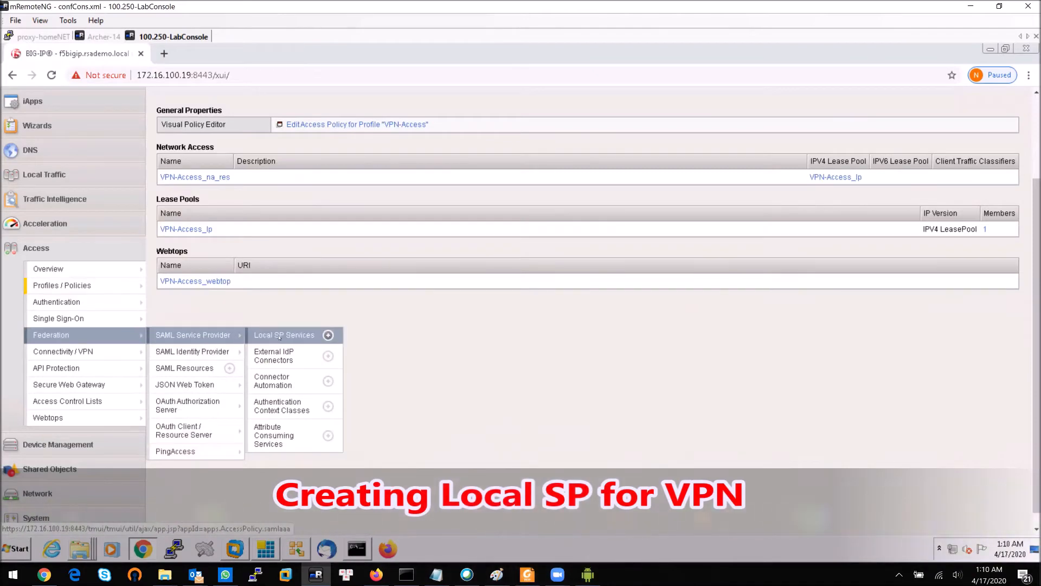
pyautogui.click(302, 336)
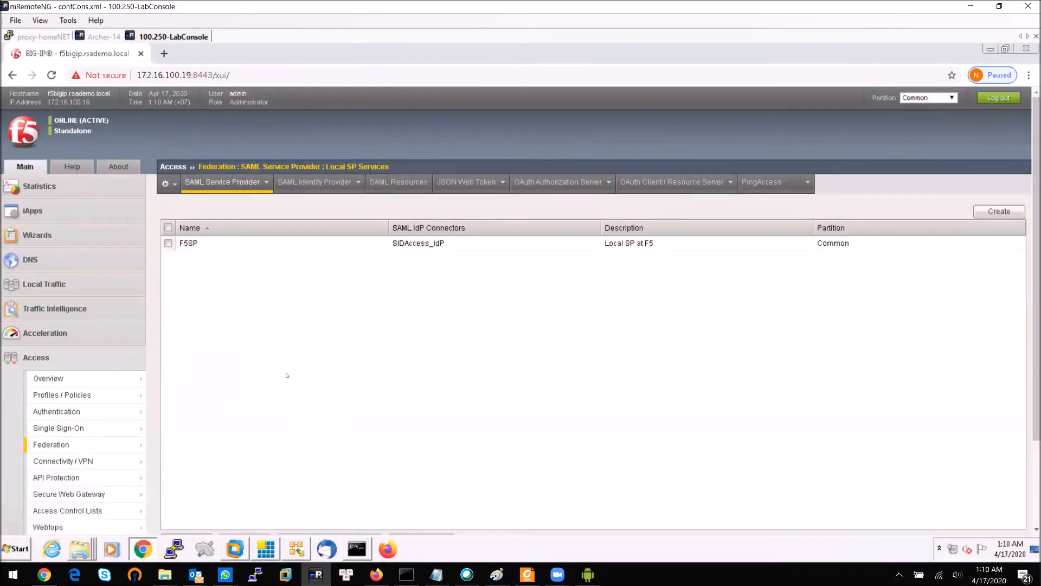
pyautogui.scroll(-2, 326, 363)
pyautogui.scroll(2, 337, 353)
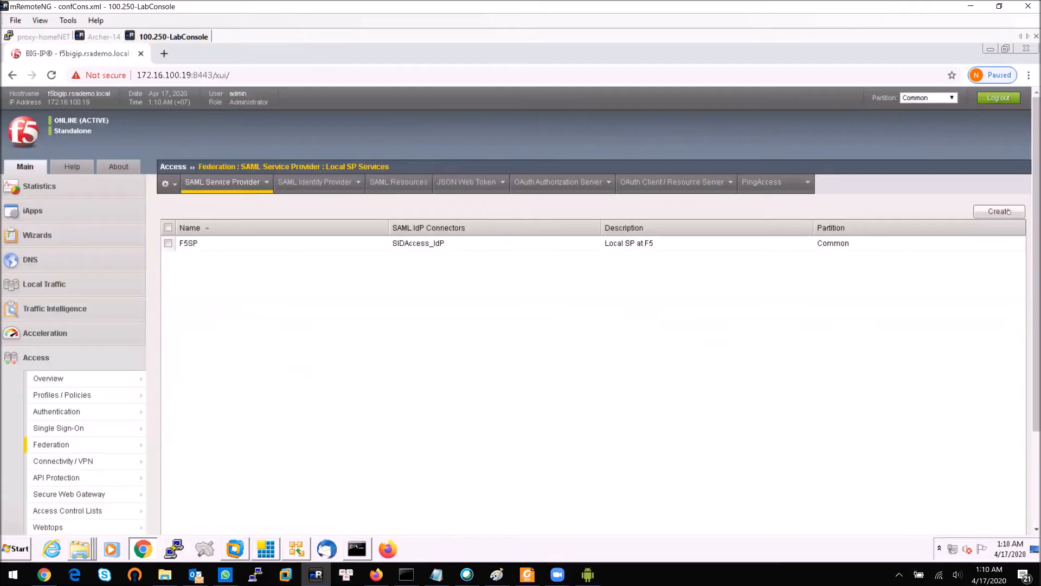
# - Start a new SAML SP service named F5VPN with entity ID f5vpn, https host 172.16.100.59 and description "F5 VPN GW"
pyautogui.click(996, 213)
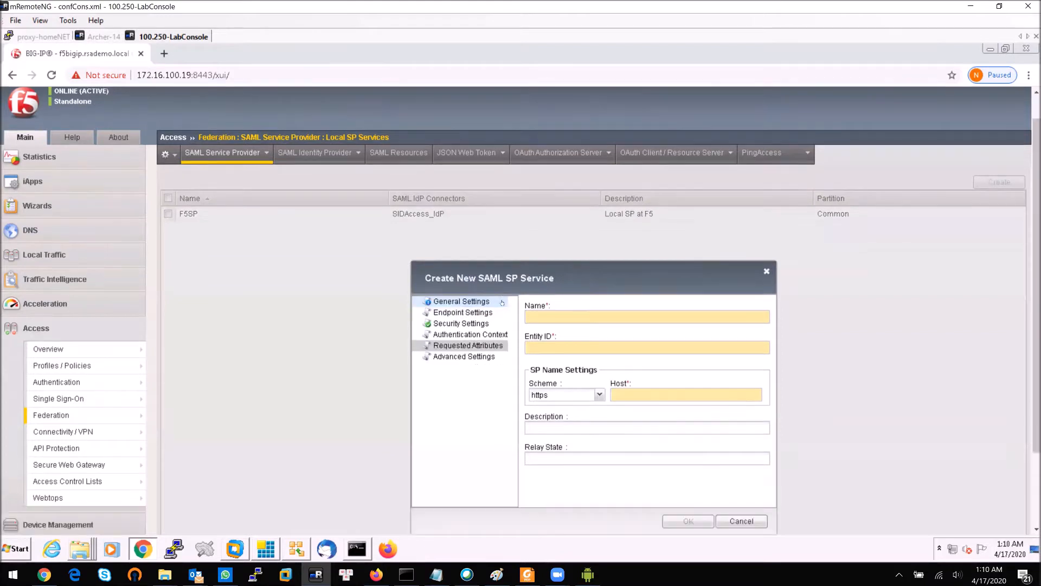
pyautogui.write('F5')
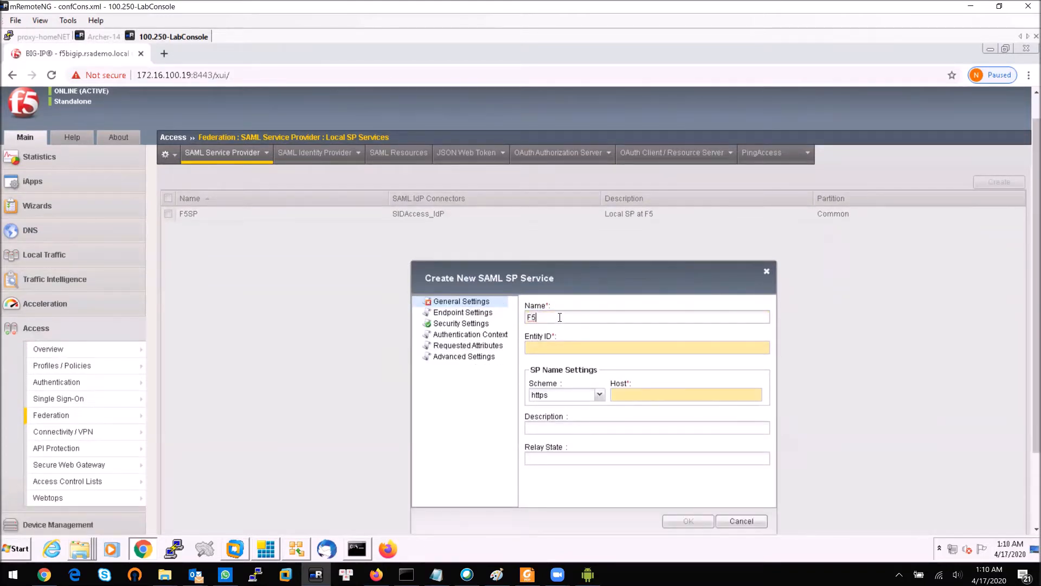
pyautogui.write('VPN')
pyautogui.click(556, 345)
pyautogui.write('f5vpn')
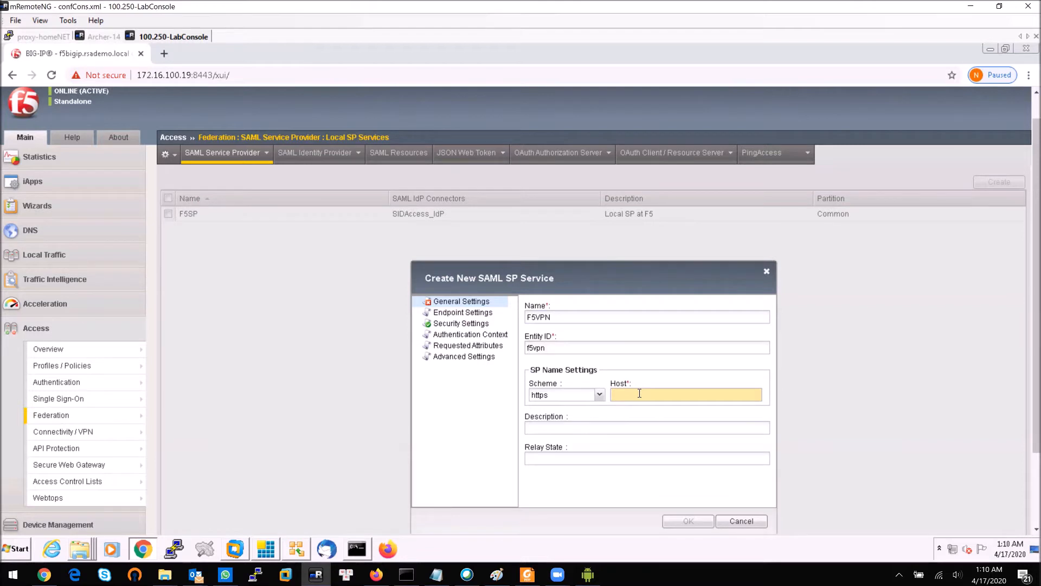
pyautogui.write('17')
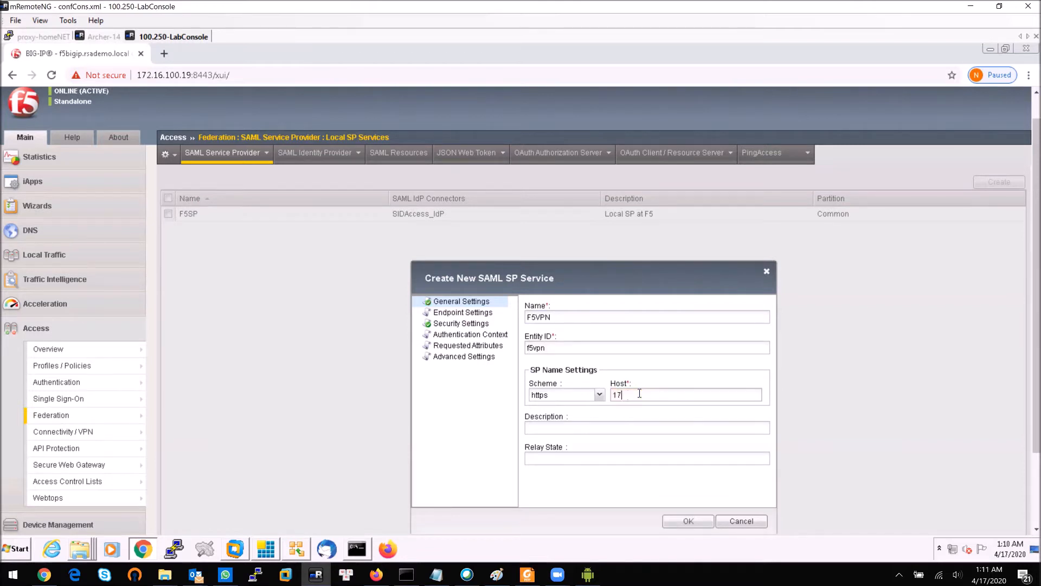
pyautogui.write('2.16.100.59')
pyautogui.click(608, 428)
pyautogui.write('F5 VPN GW')
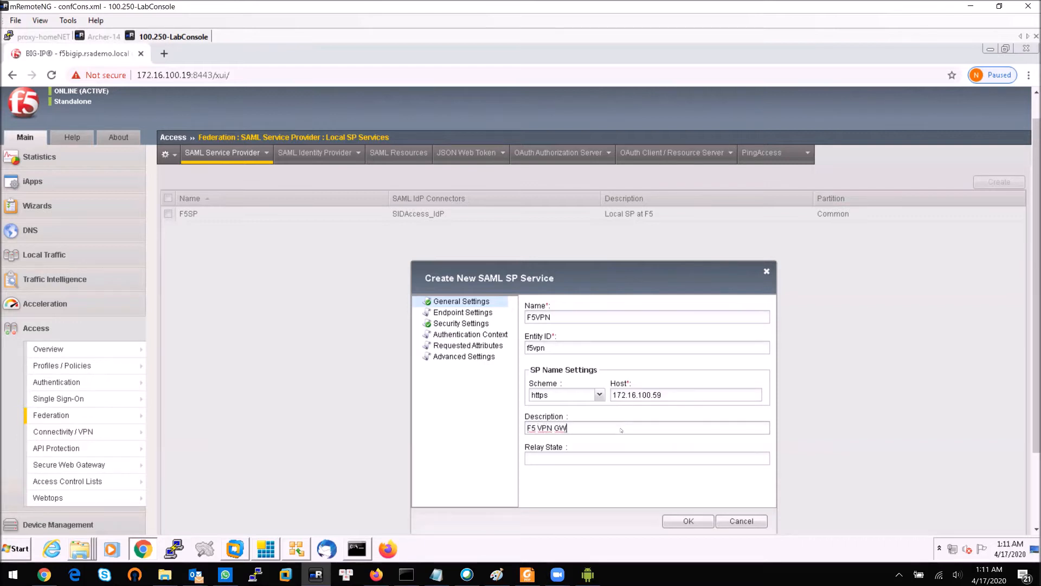
# - Review the endpoint, security, authentication context, requested attributes and advanced settings, keep their defaults, and save the SP service
pyautogui.click(473, 313)
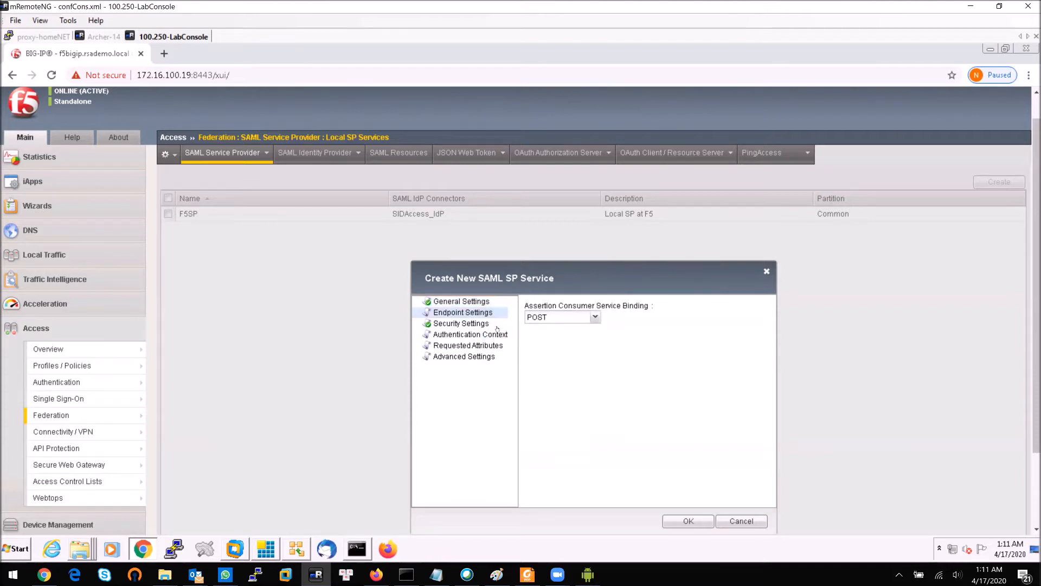
pyautogui.click(464, 325)
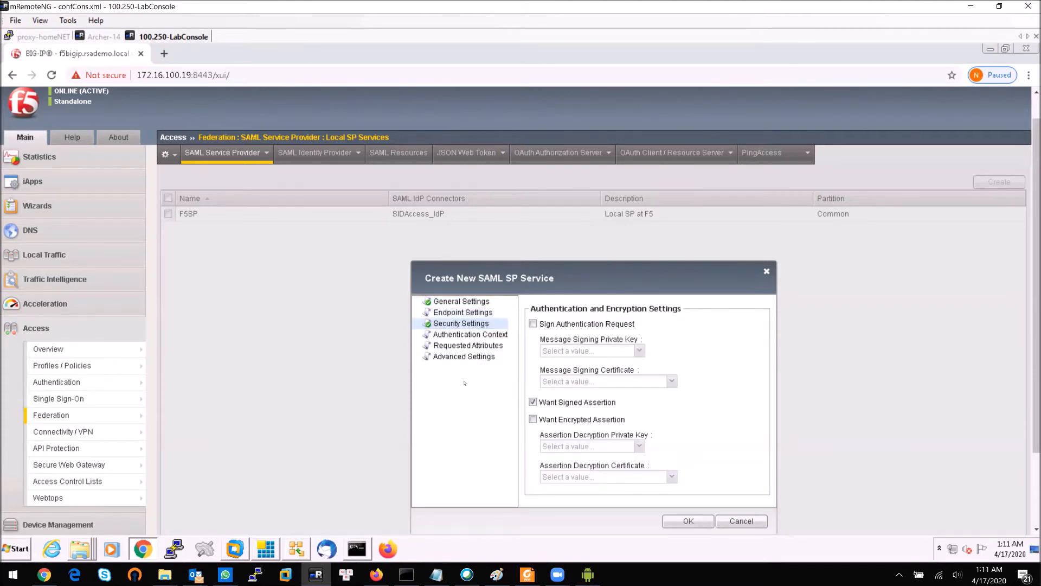
pyautogui.click(458, 336)
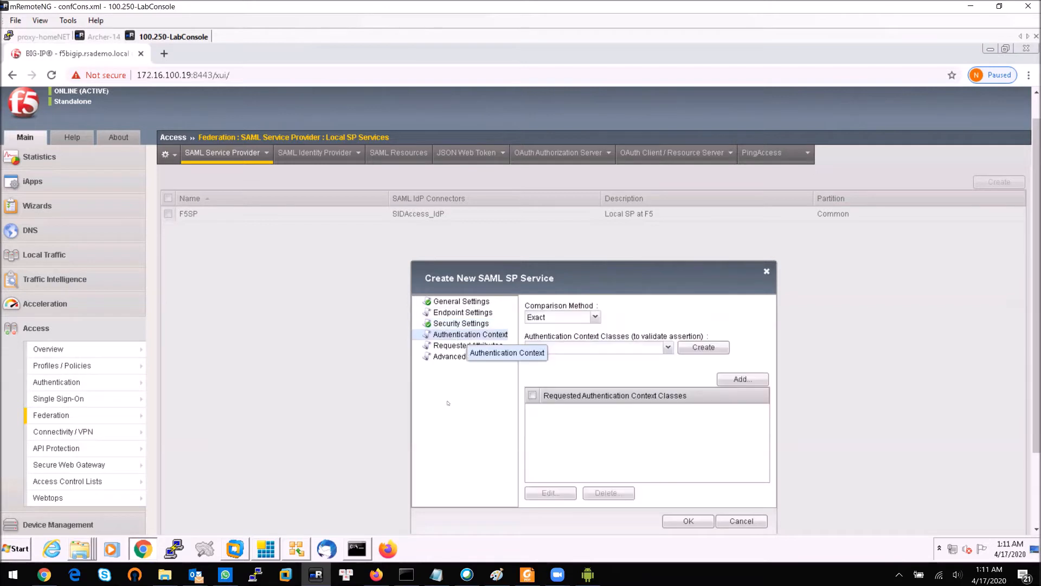
pyautogui.click(464, 348)
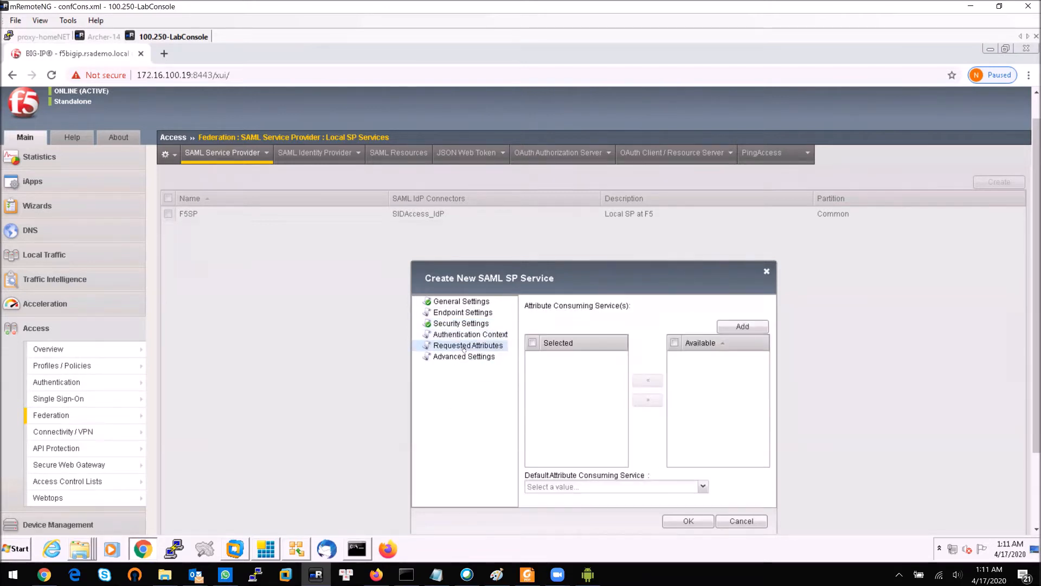
pyautogui.click(460, 358)
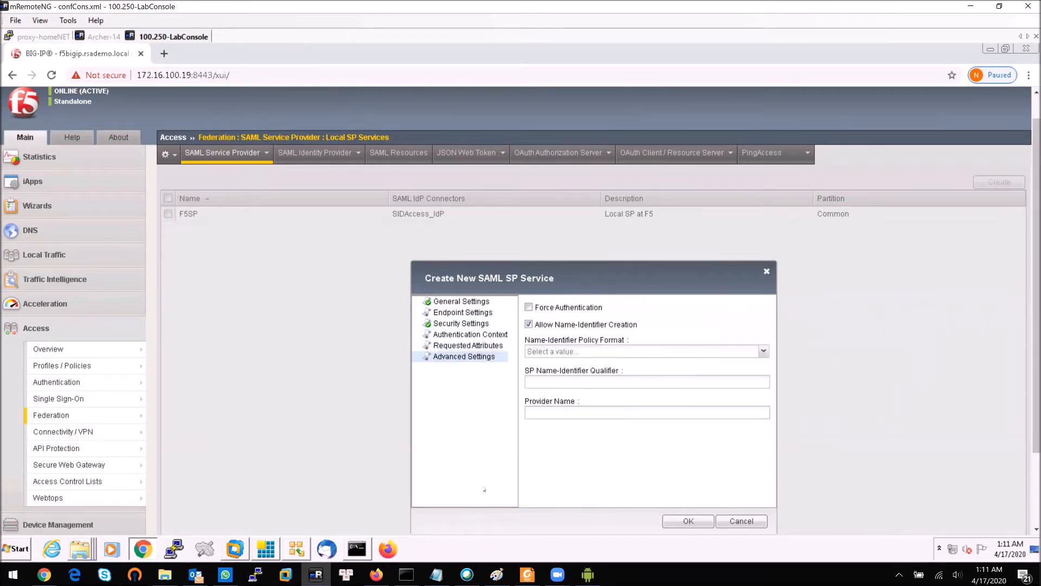
pyautogui.click(693, 520)
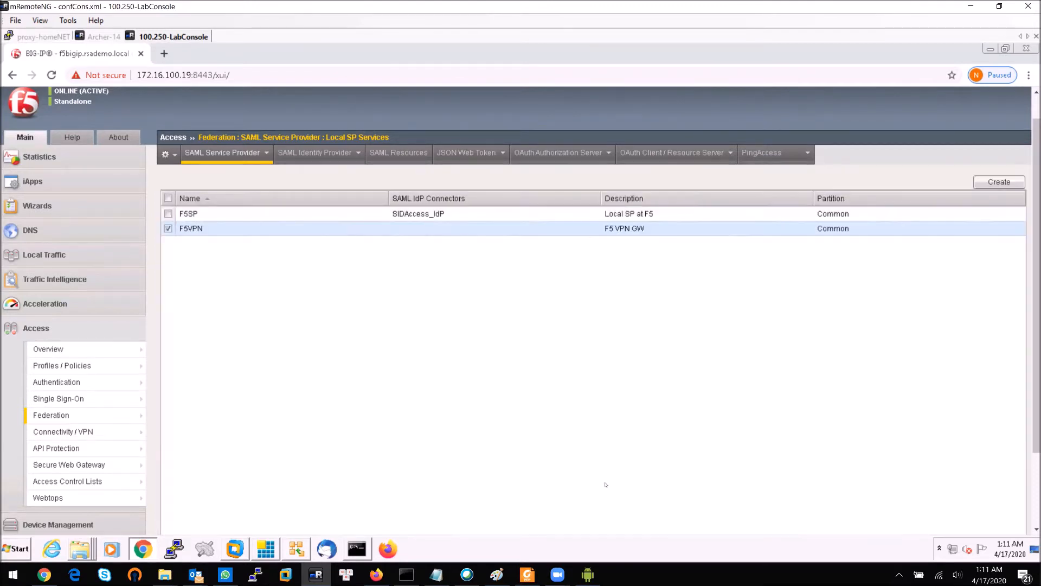
# - Export the F5VPN service's metadata with Sign Metadata set to No and show the downloaded XML file in its folder
pyautogui.scroll(-1, 396, 294)
pyautogui.scroll(-3, 396, 294)
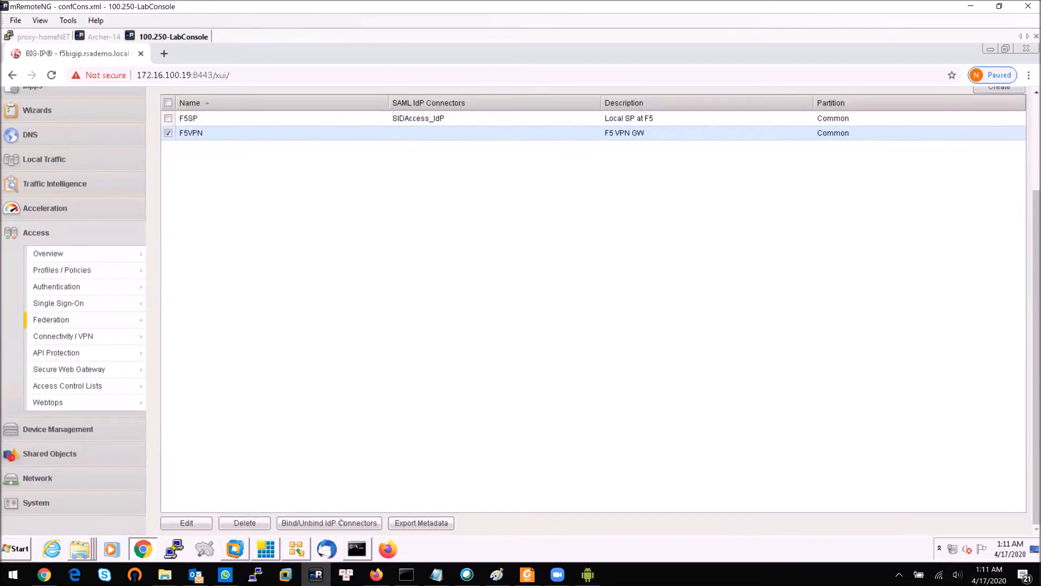
pyautogui.click(420, 524)
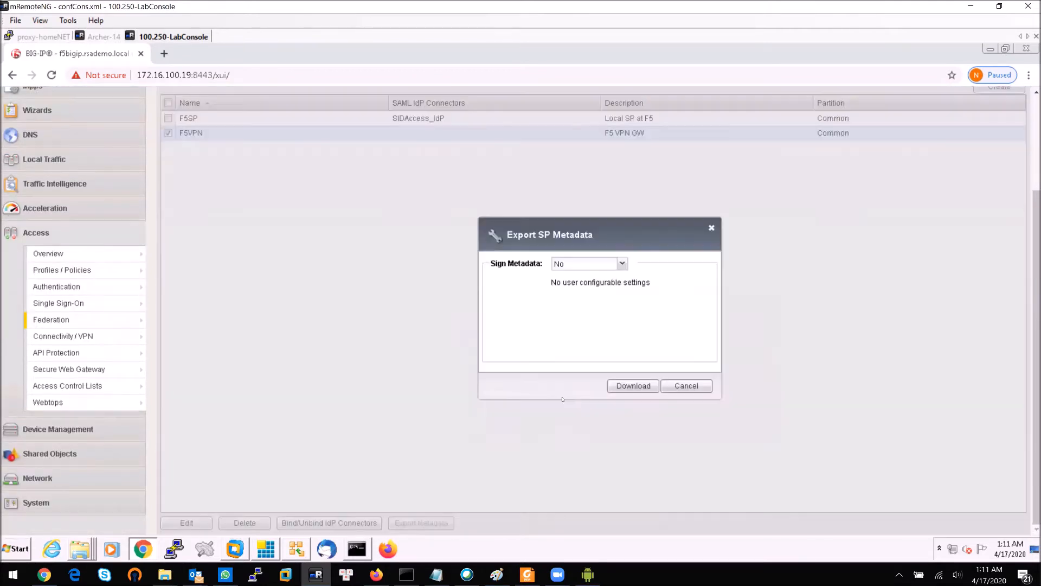
pyautogui.click(622, 264)
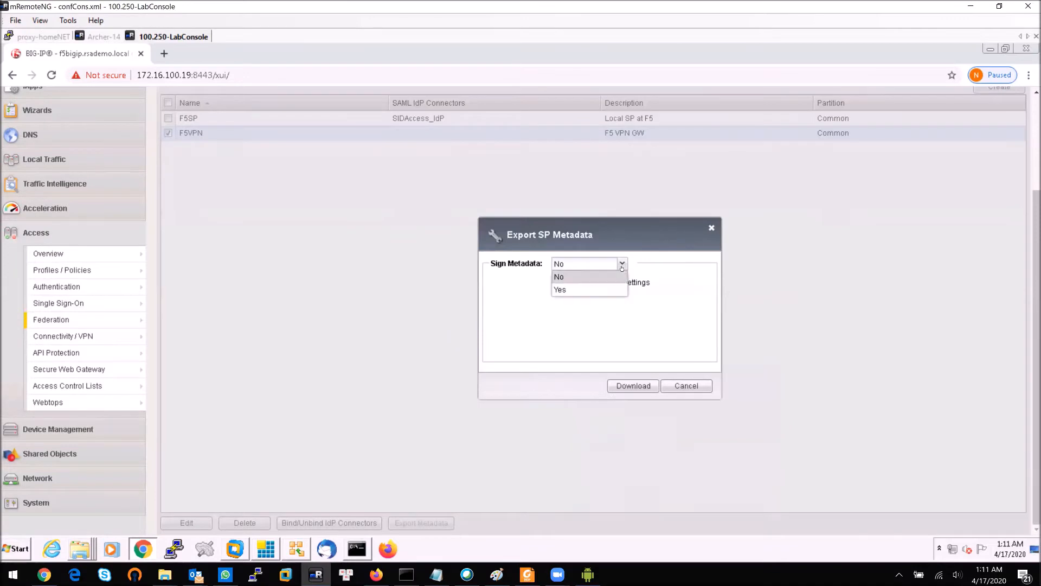
pyautogui.click(623, 264)
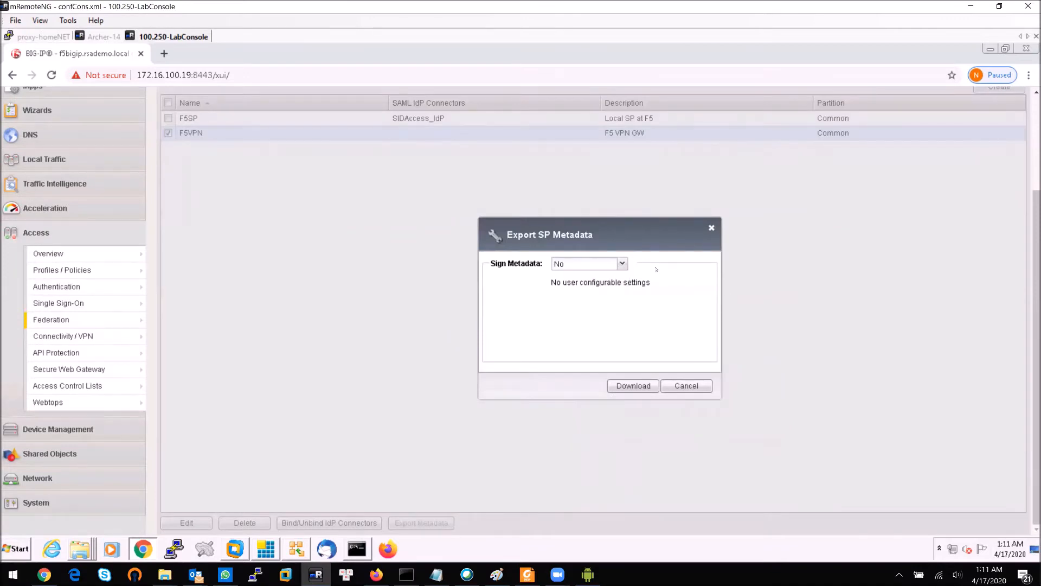
pyautogui.click(633, 386)
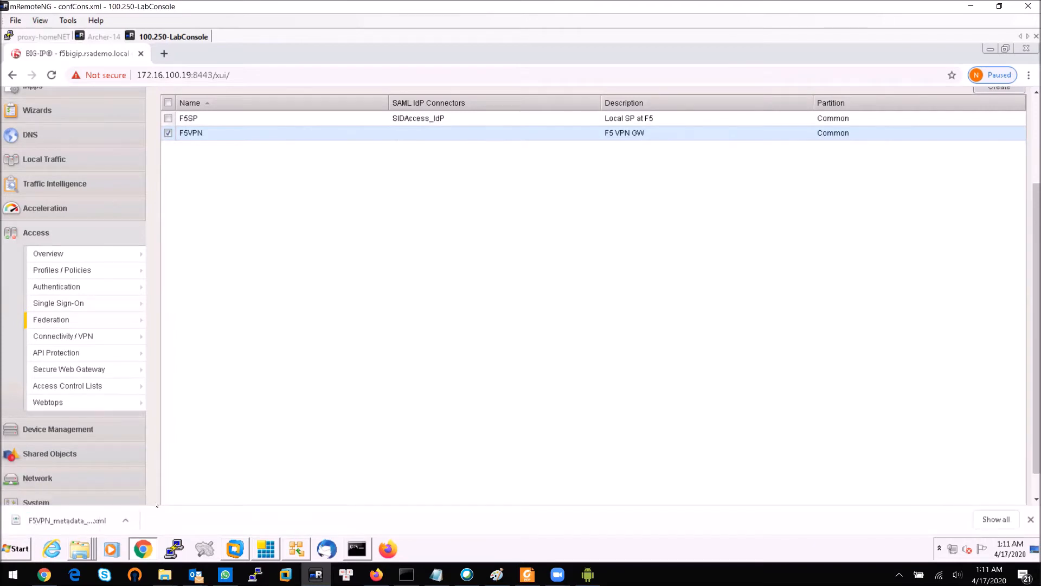
pyautogui.click(126, 521)
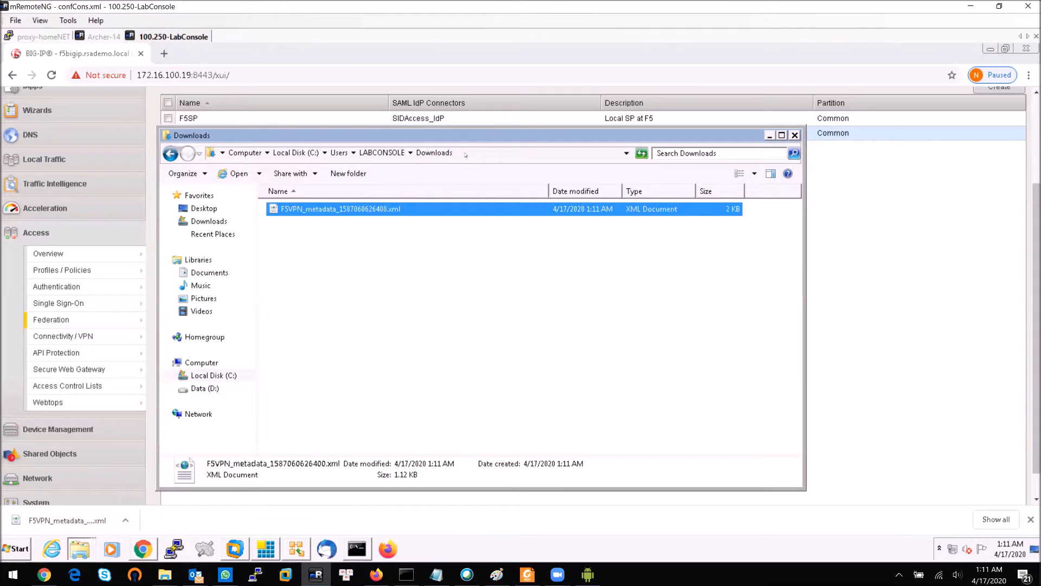
pyautogui.click(466, 153)
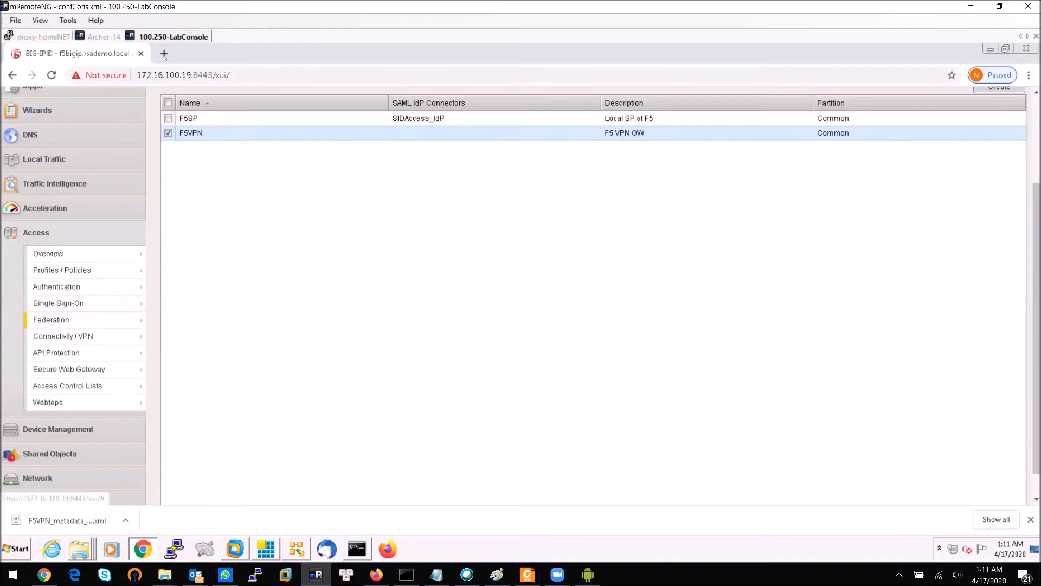
# - Sign in to the RSA SecurID Access administration console at access-demo.securid.com in a new tab and open My Applications
pyautogui.click(164, 54)
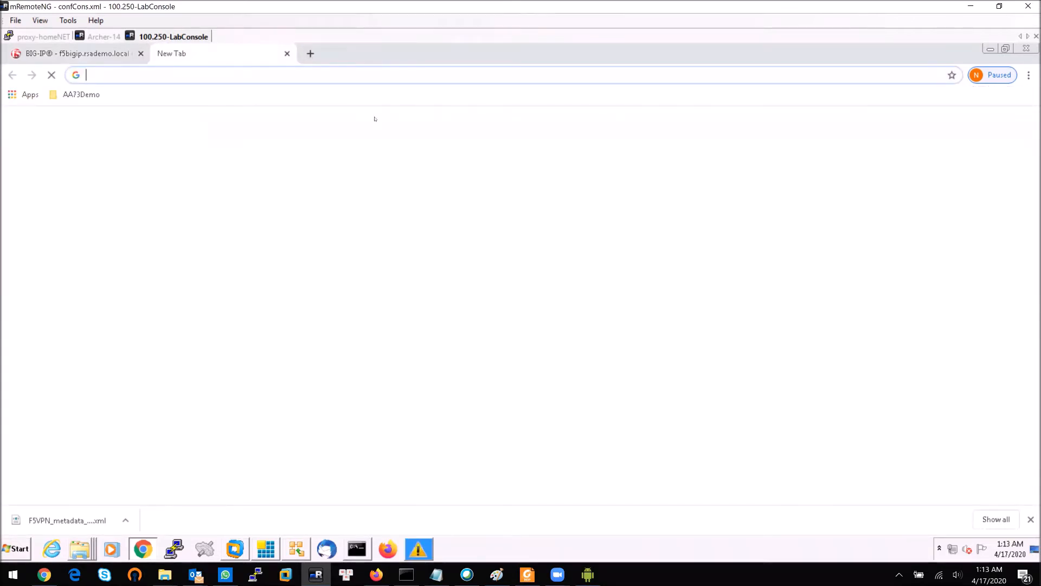
pyautogui.write('a')
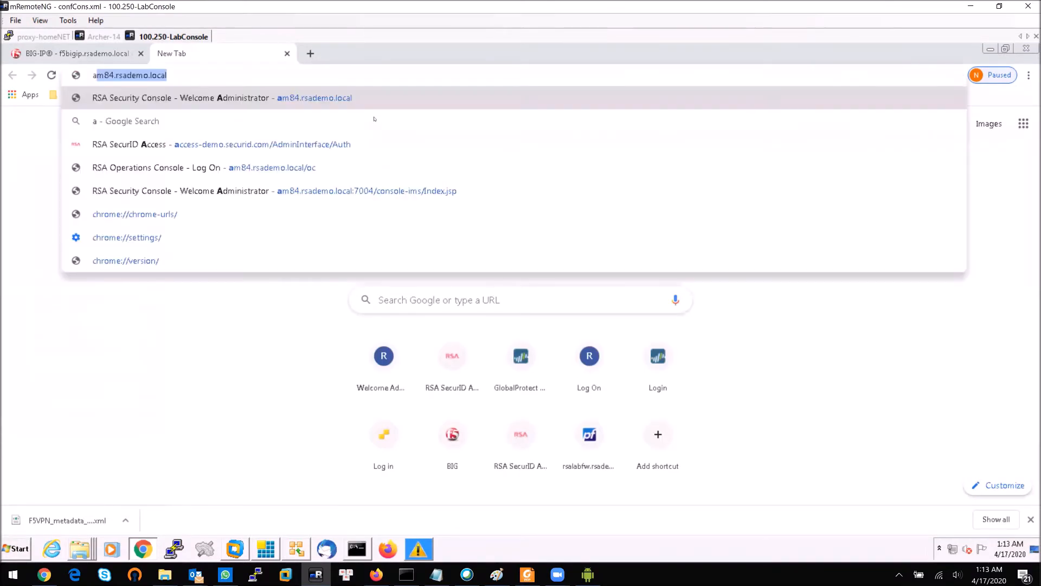
pyautogui.write('c')
pyautogui.press('Return')
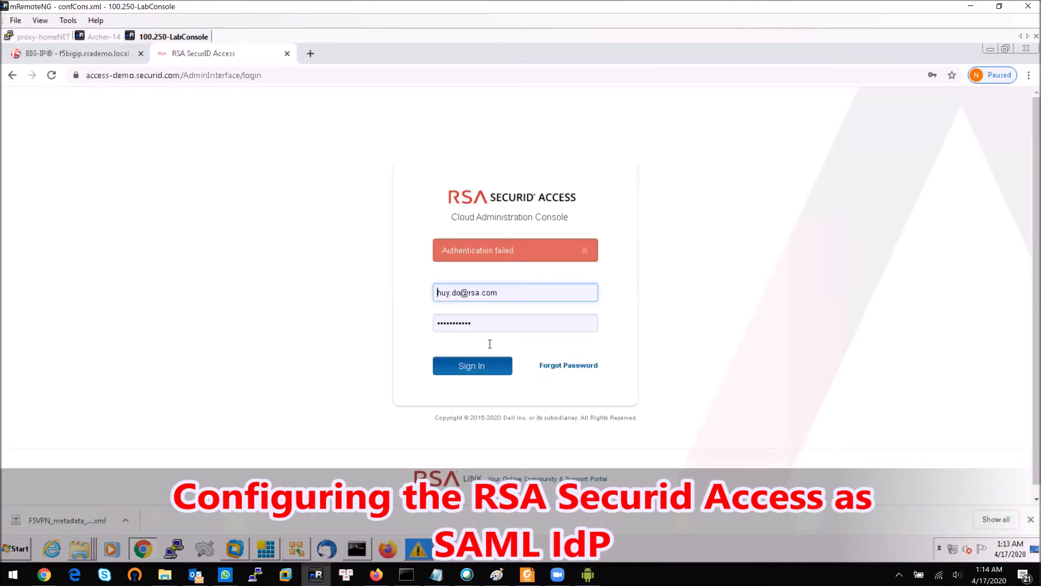
pyautogui.click(492, 367)
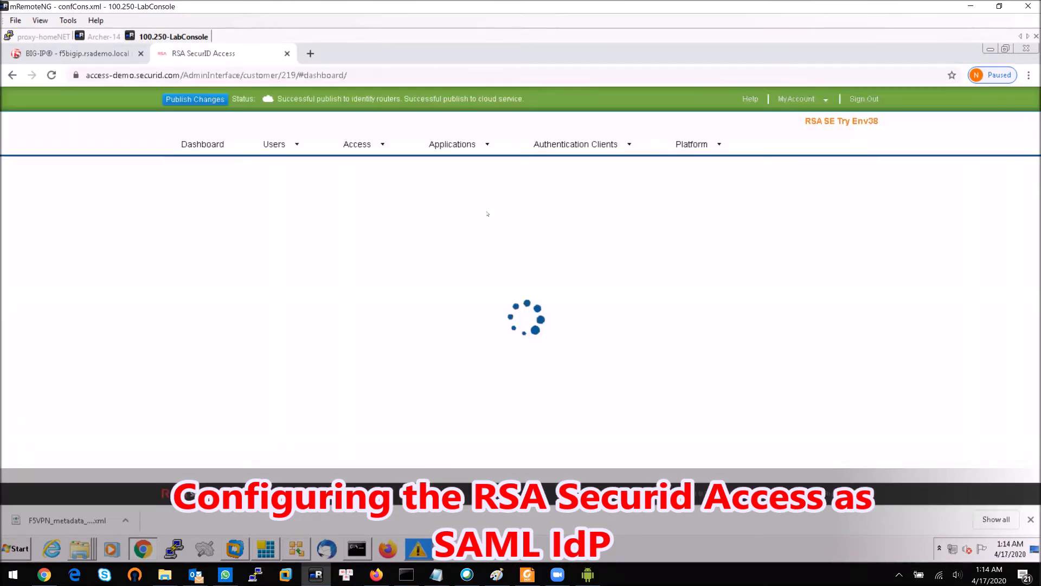
pyautogui.click(453, 153)
pyautogui.click(455, 170)
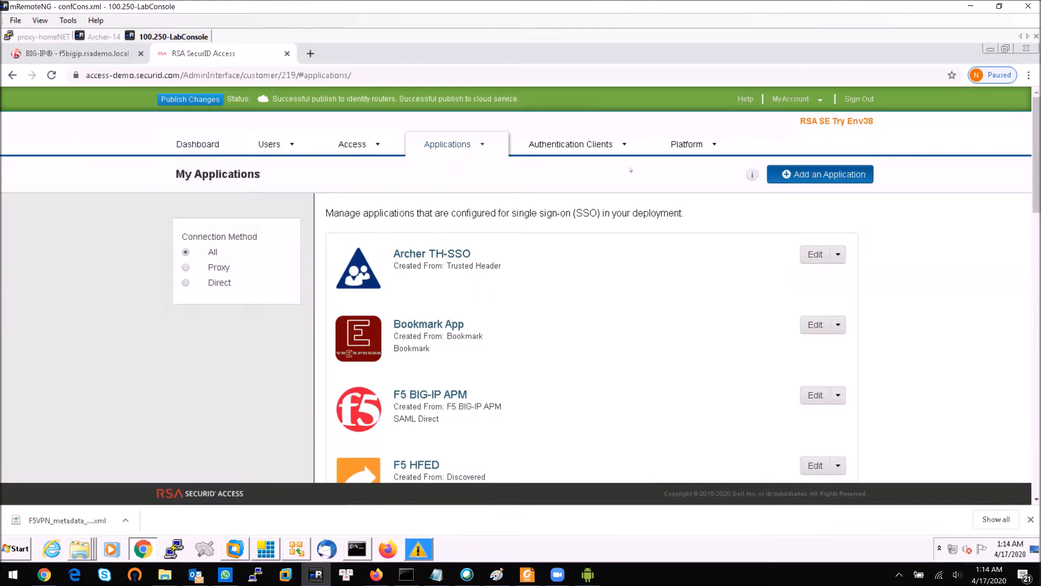
# - Find F5 BIG-IP APM in the application catalog by searching the page for "F5" and add it as a new application
pyautogui.click(826, 176)
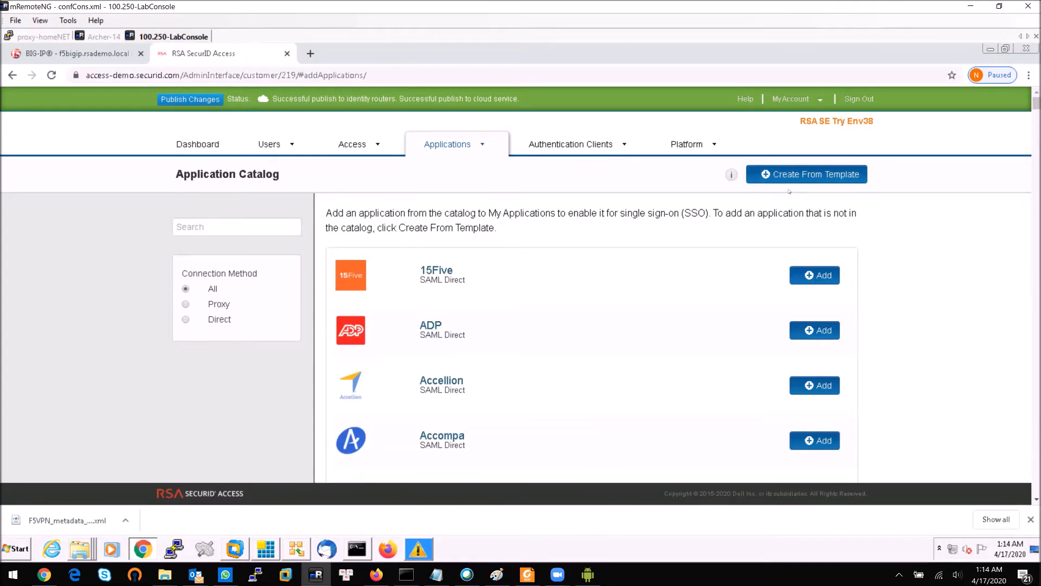
pyautogui.scroll(-2, 790, 191)
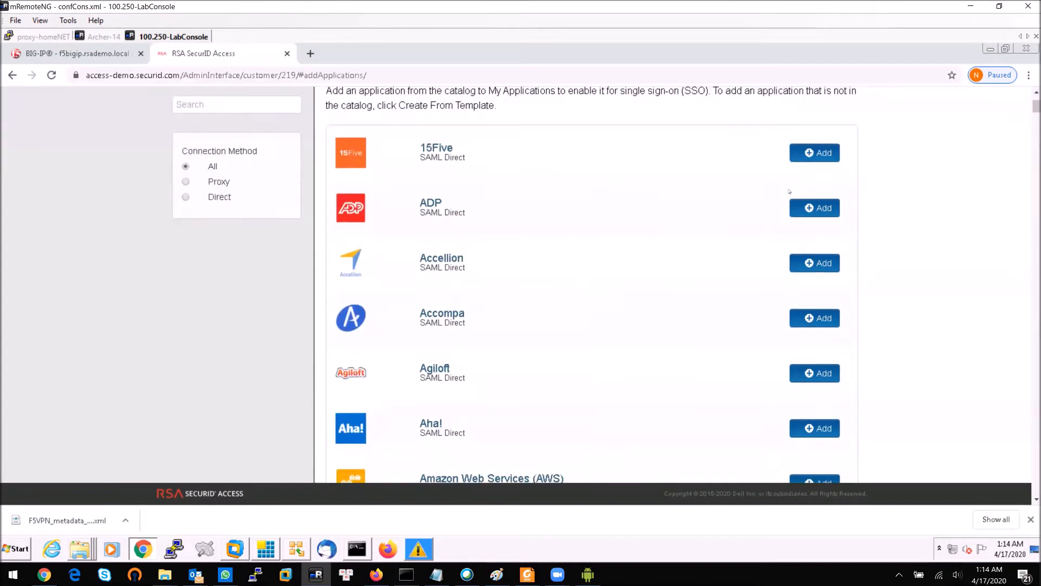
pyautogui.write('F5')
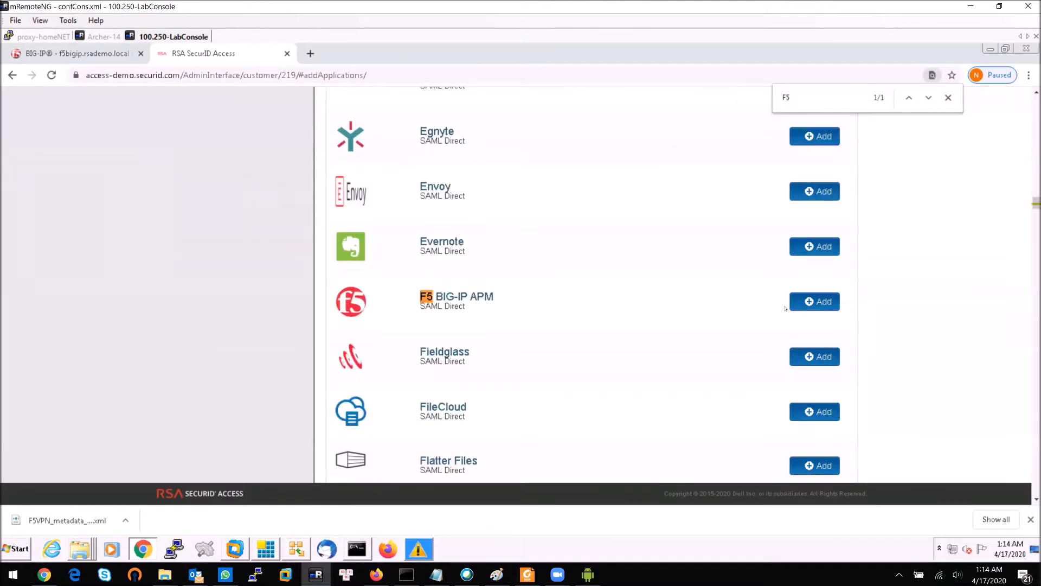
pyautogui.click(822, 305)
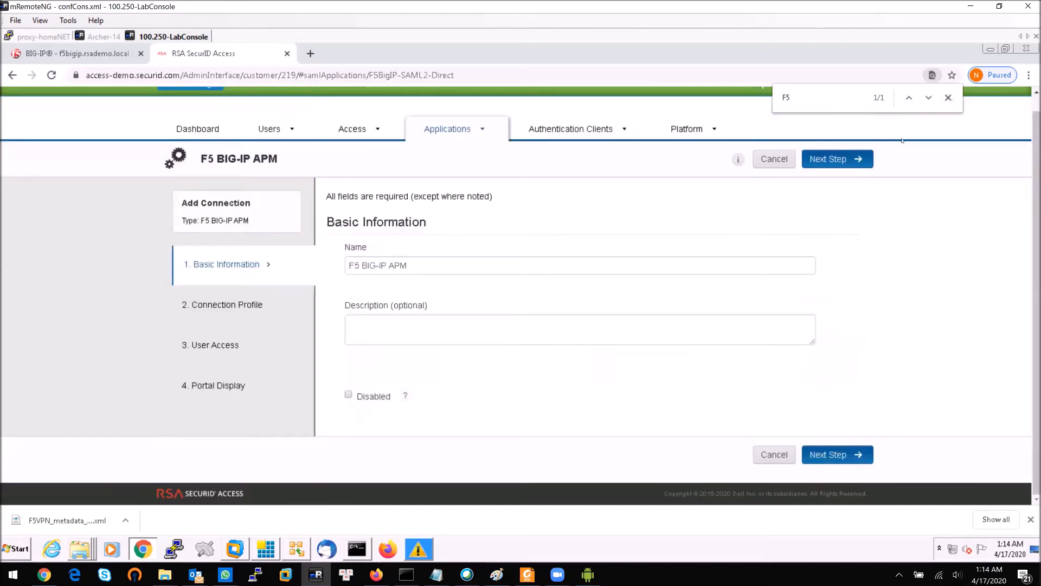
pyautogui.click(948, 97)
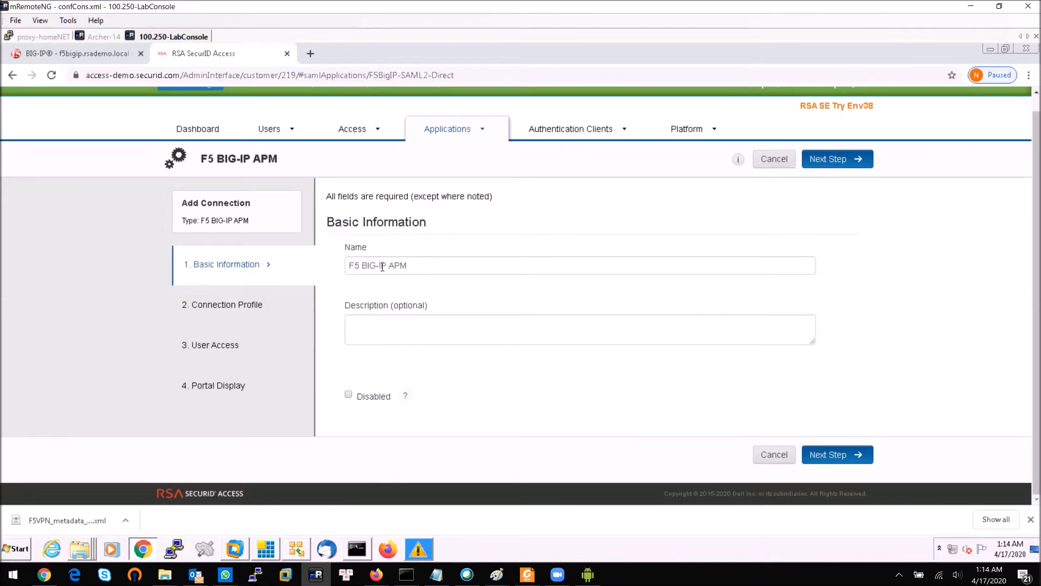
# - Name the application "F5 BIG-IP VPN", describe it as "F5 VPN Integration using SAML", and continue to the connection profile
pyautogui.doubleClick(467, 264)
pyautogui.write('VPN')
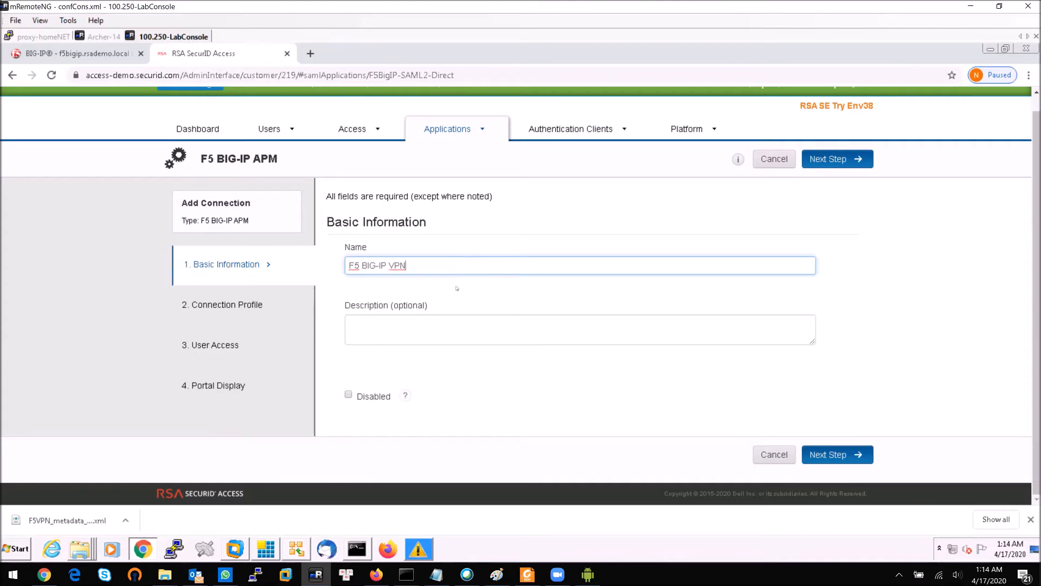
pyautogui.click(442, 331)
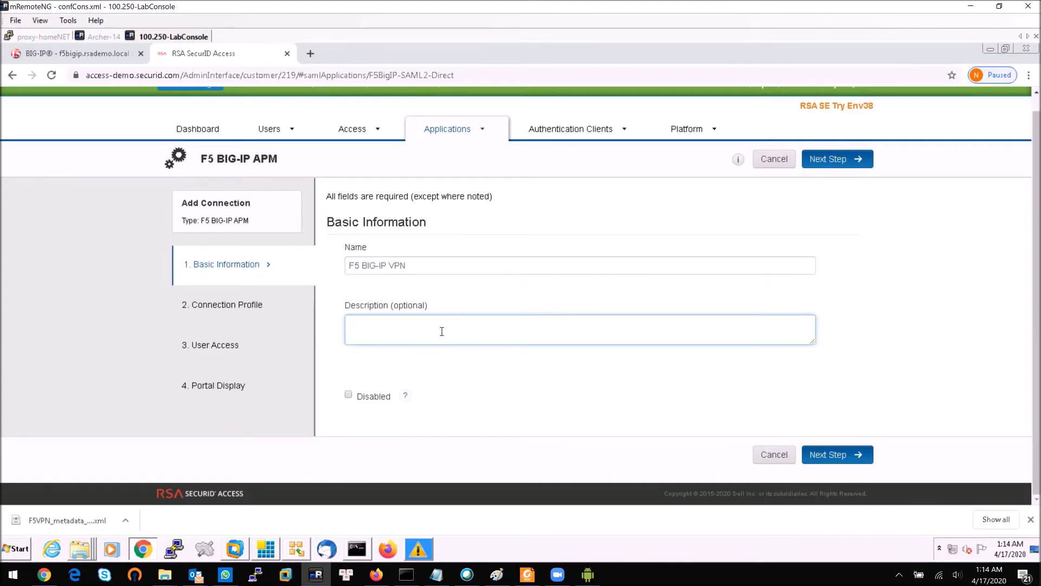
pyautogui.write('F5 VPN Integration using SAML')
pyautogui.click(819, 455)
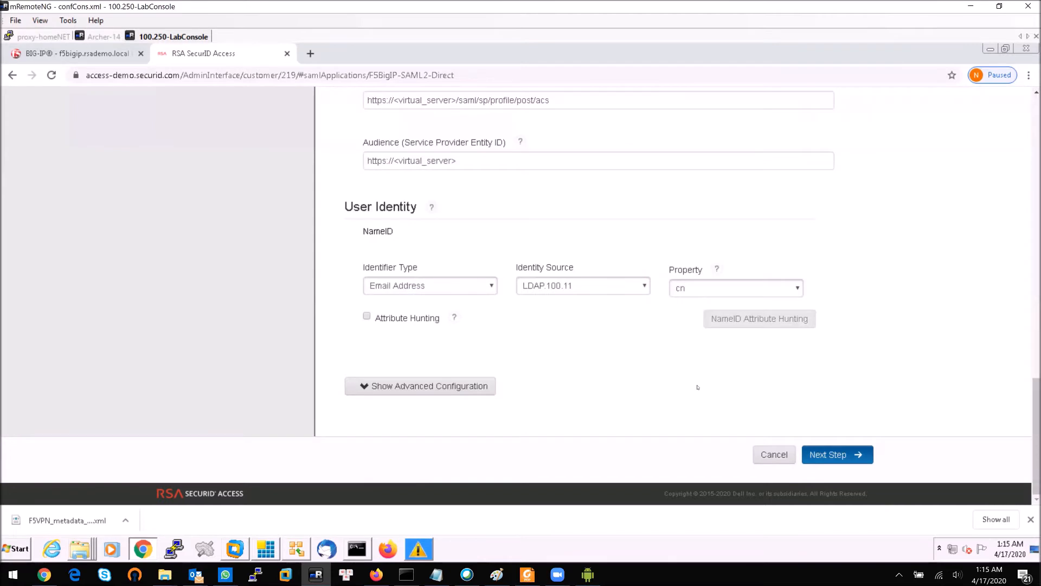
# - Import F5VPN_metadata_1587060626400.xml into the connection profile, review the imported SAML settings, and save them
pyautogui.scroll(2, 738, 391)
pyautogui.scroll(2, 993, 401)
pyautogui.scroll(3, 1032, 141)
pyautogui.scroll(3, 929, 173)
pyautogui.scroll(10, 928, 174)
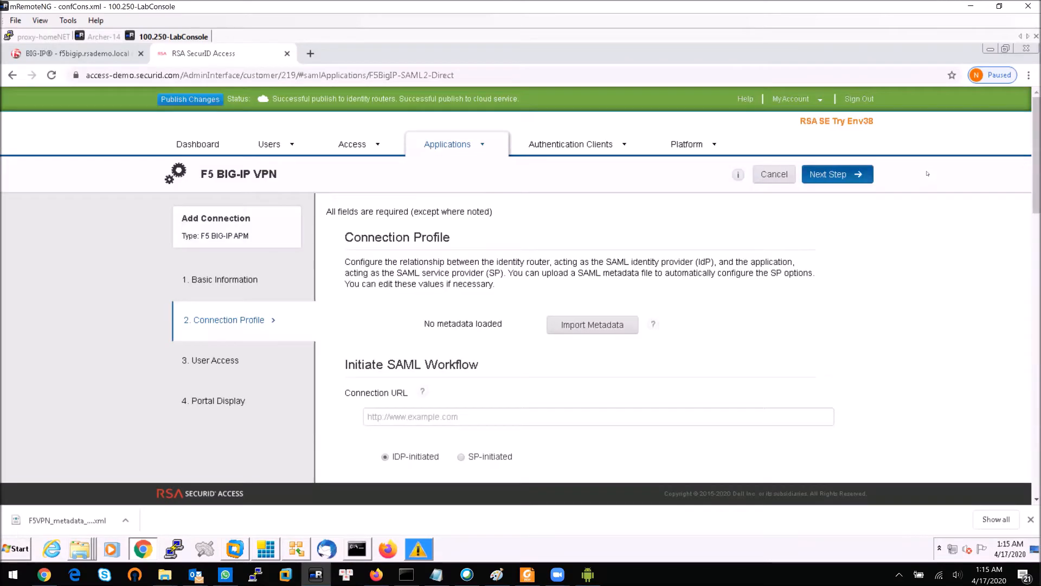
pyautogui.click(592, 325)
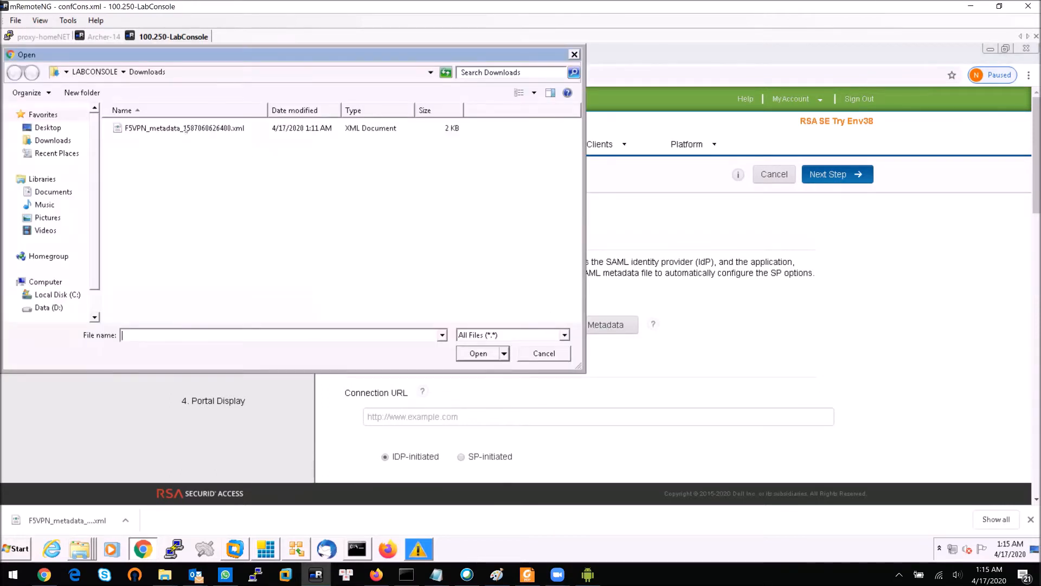
pyautogui.doubleClick(186, 128)
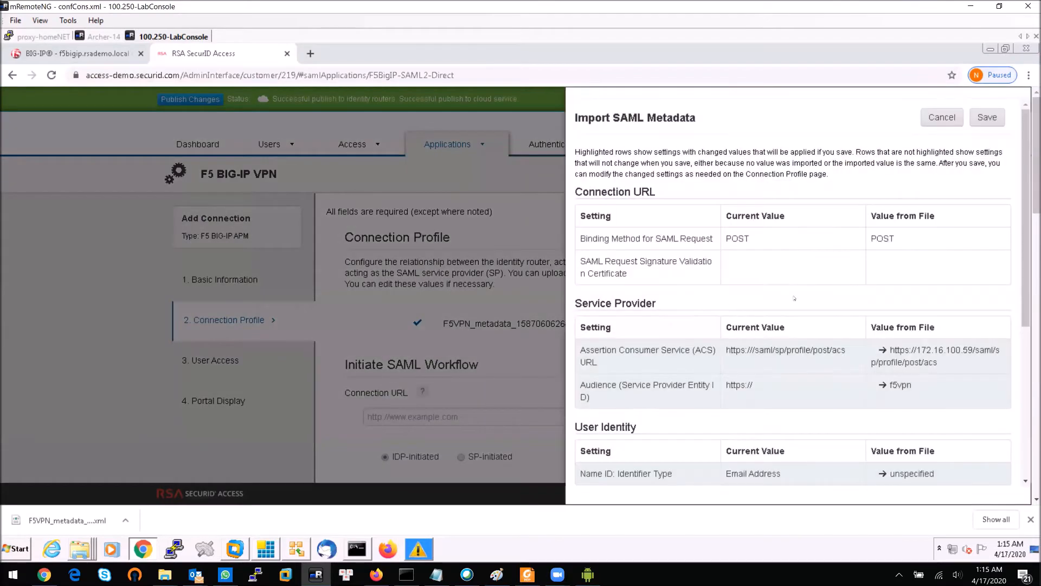
pyautogui.moveTo(1022, 280); pyautogui.dragTo(1030, 421)
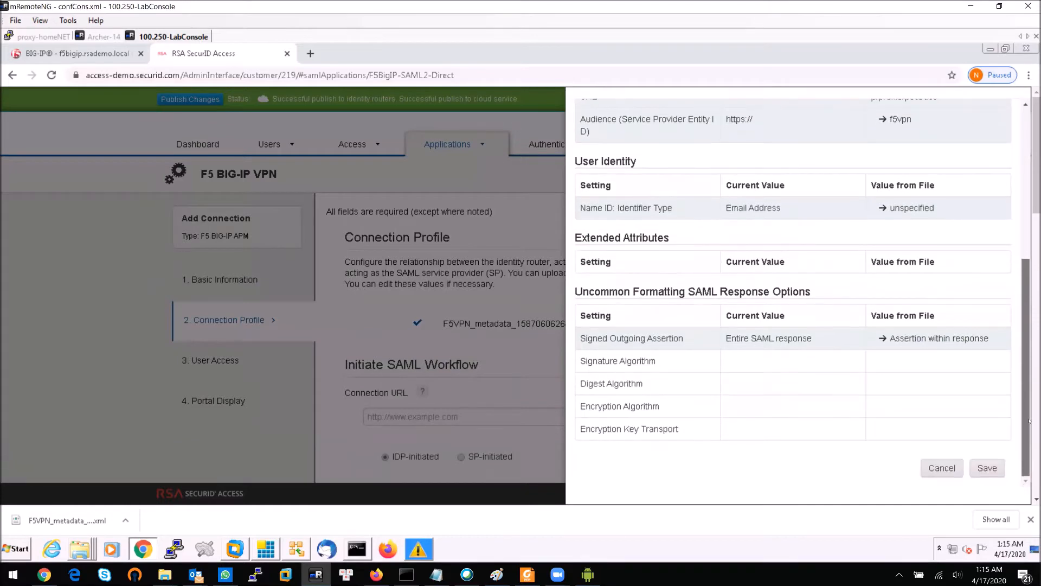
pyautogui.scroll(2, 1030, 378)
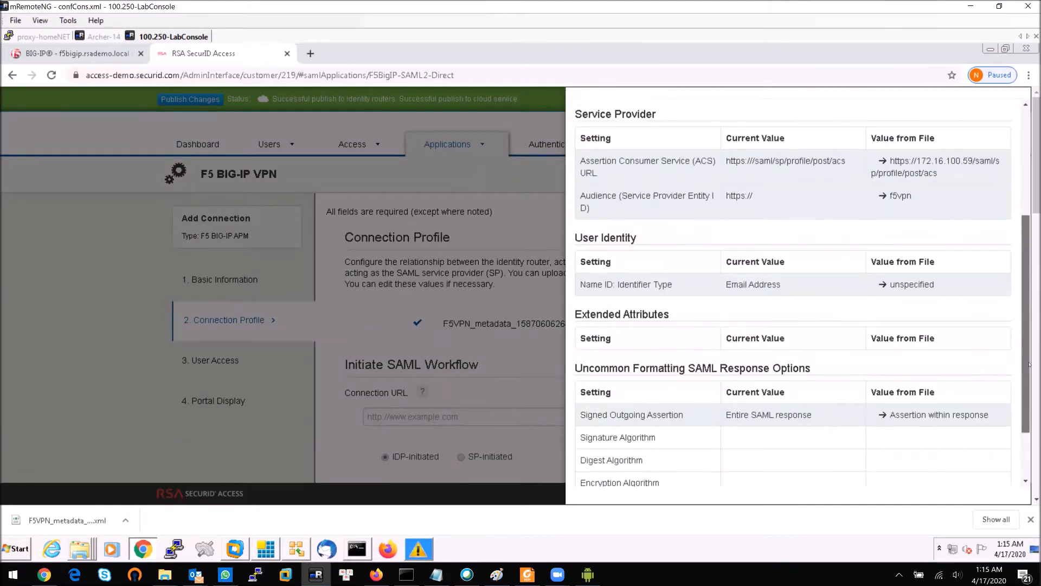
pyautogui.scroll(5, 1030, 310)
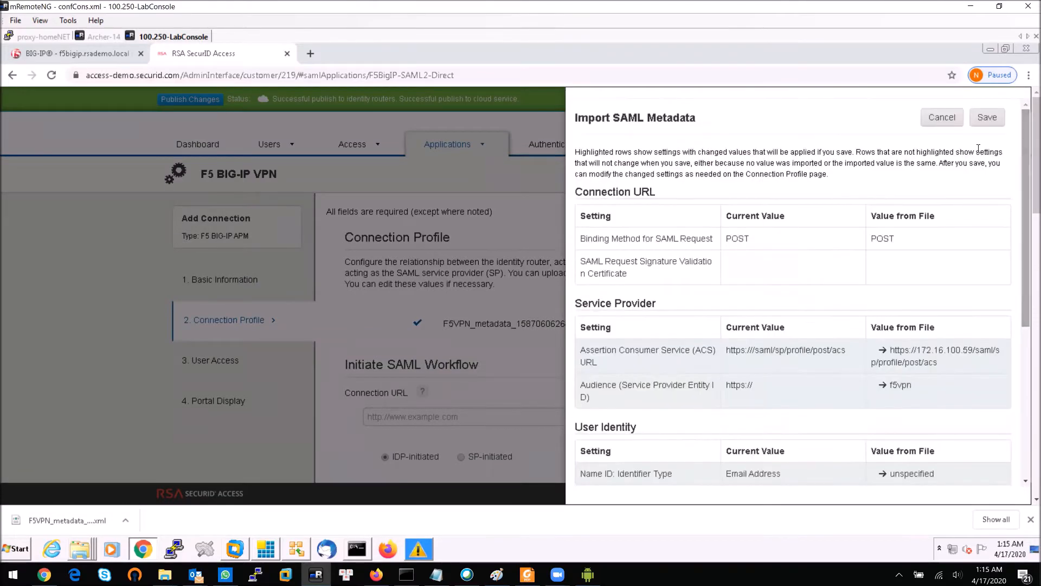
pyautogui.click(986, 118)
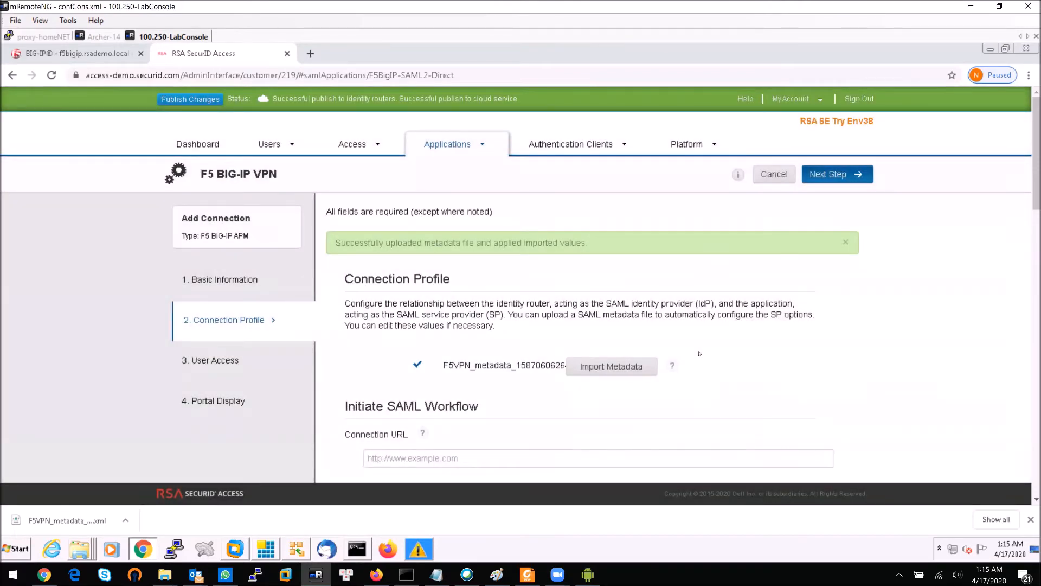
# - Keep the SAML workflow IDP-initiated and override the default issuer entity ID with f5vpn
pyautogui.scroll(-1, 699, 354)
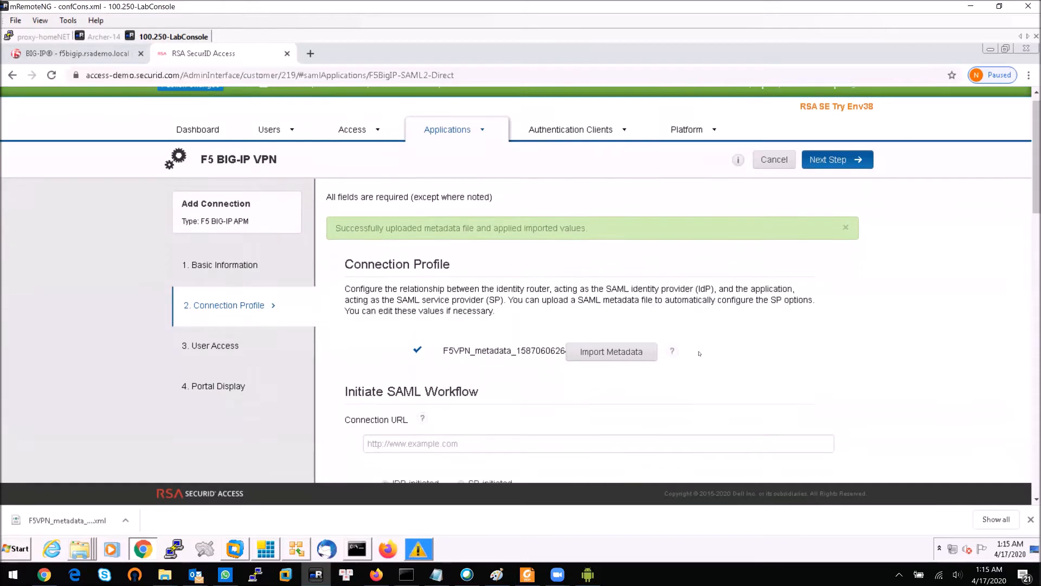
pyautogui.scroll(-2, 699, 354)
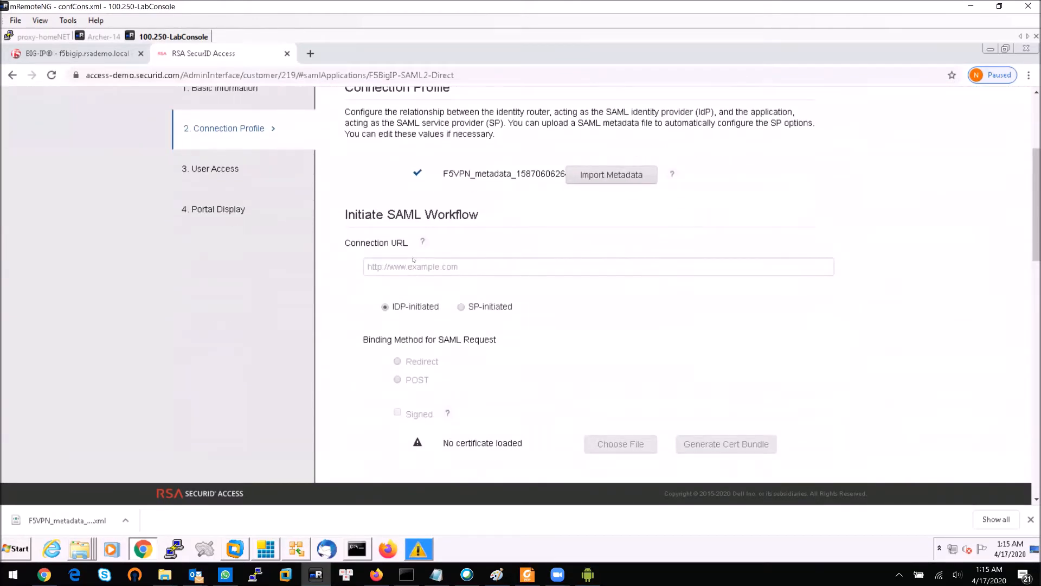
pyautogui.scroll(-2, 413, 260)
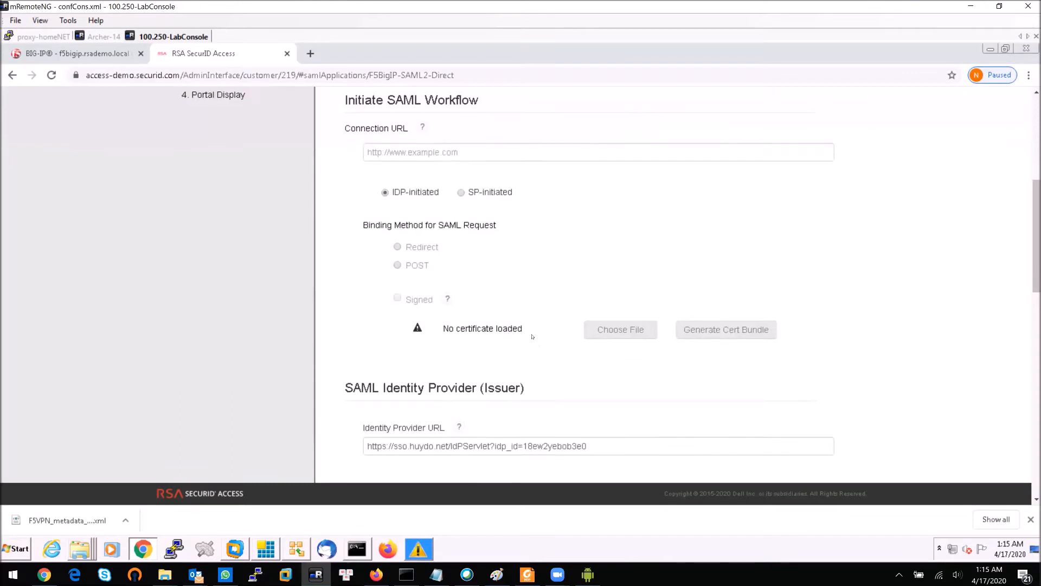
pyautogui.scroll(-2, 542, 350)
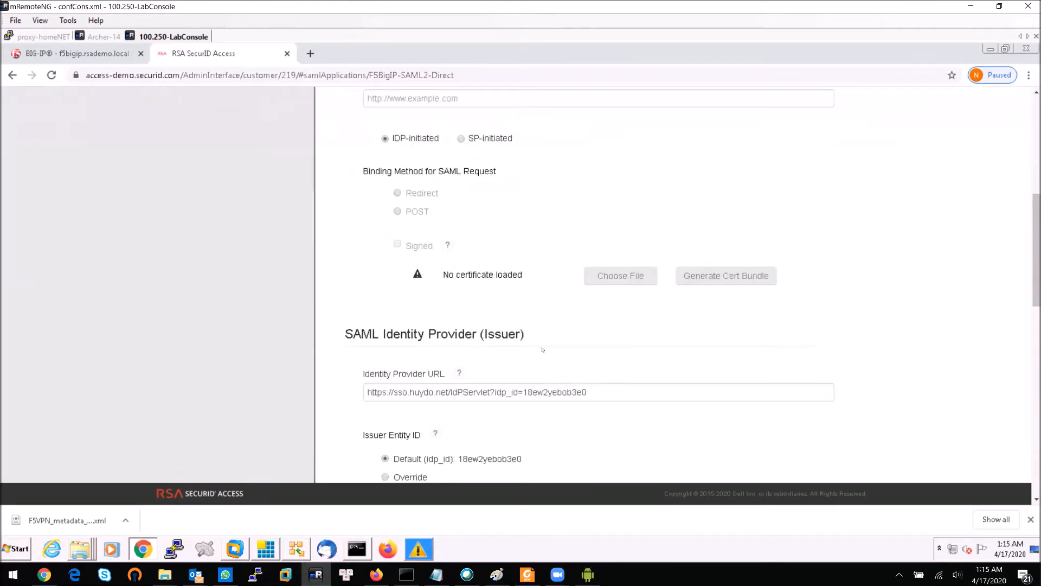
pyautogui.scroll(-2, 542, 350)
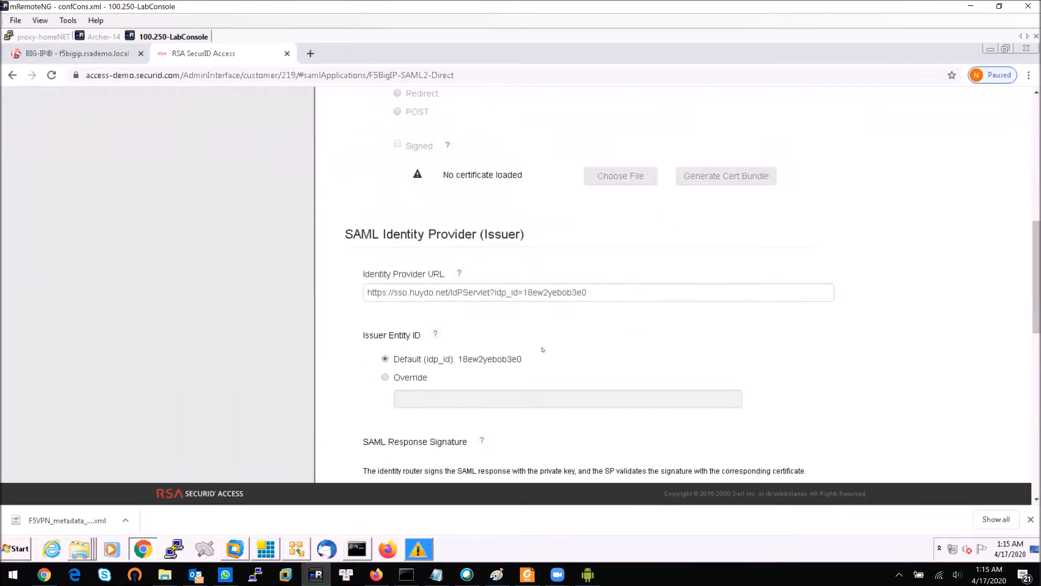
pyautogui.scroll(-1, 542, 350)
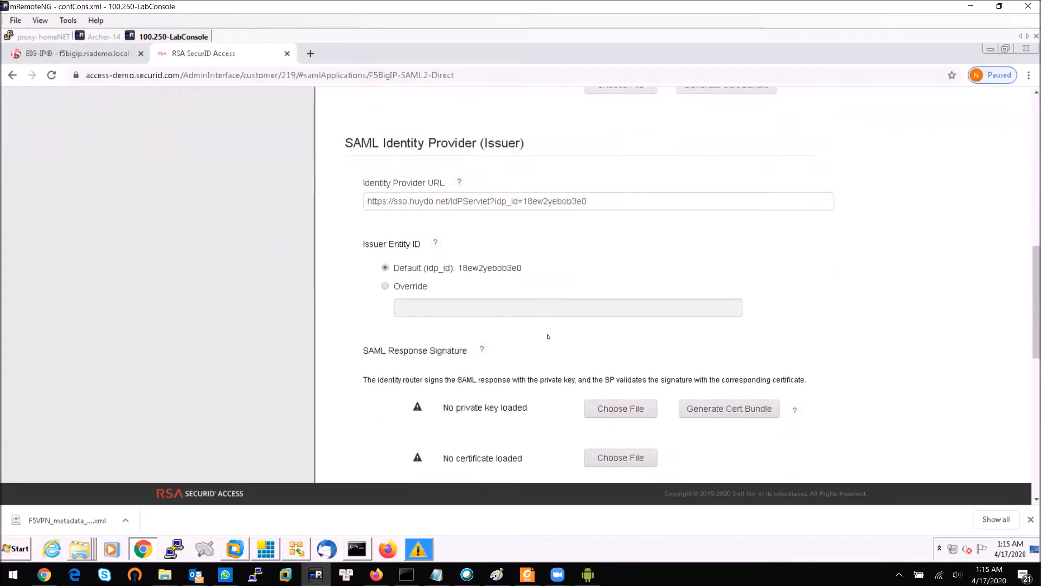
pyautogui.click(385, 287)
pyautogui.scroll(-1, 413, 304)
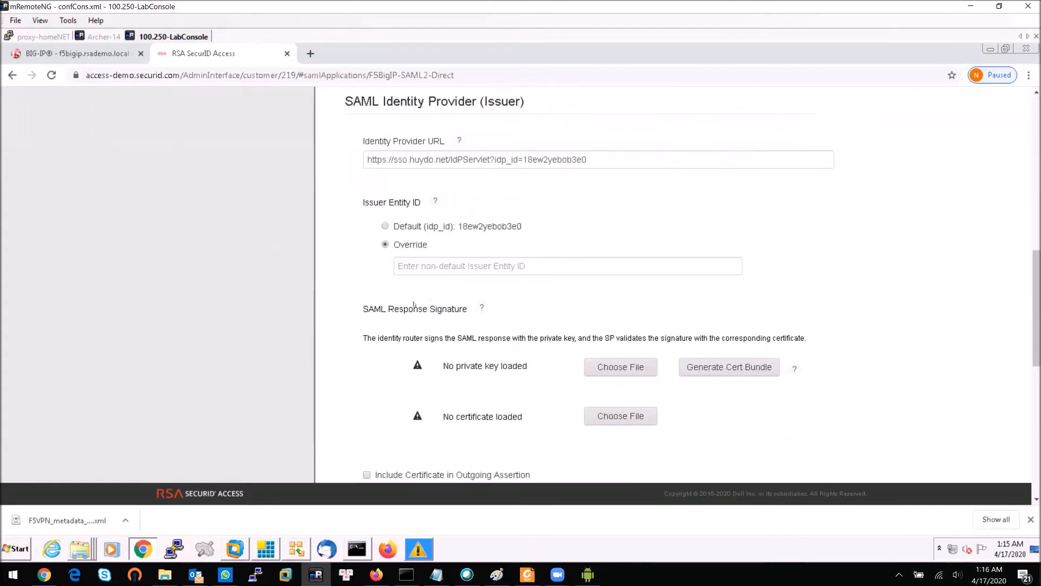
pyautogui.click(470, 264)
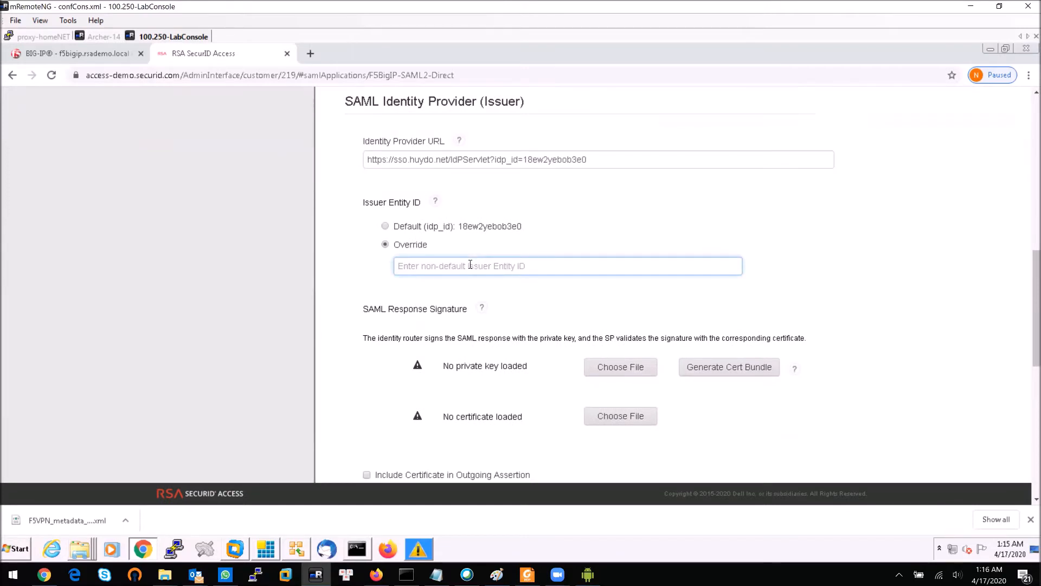
pyautogui.write('f5vpn')
# - Copy the f5vpn entity ID into the Identity Provider URL as its idp_id value
pyautogui.hotkey('ctrl', 'a')
pyautogui.hotkey('ctrl', 'c')
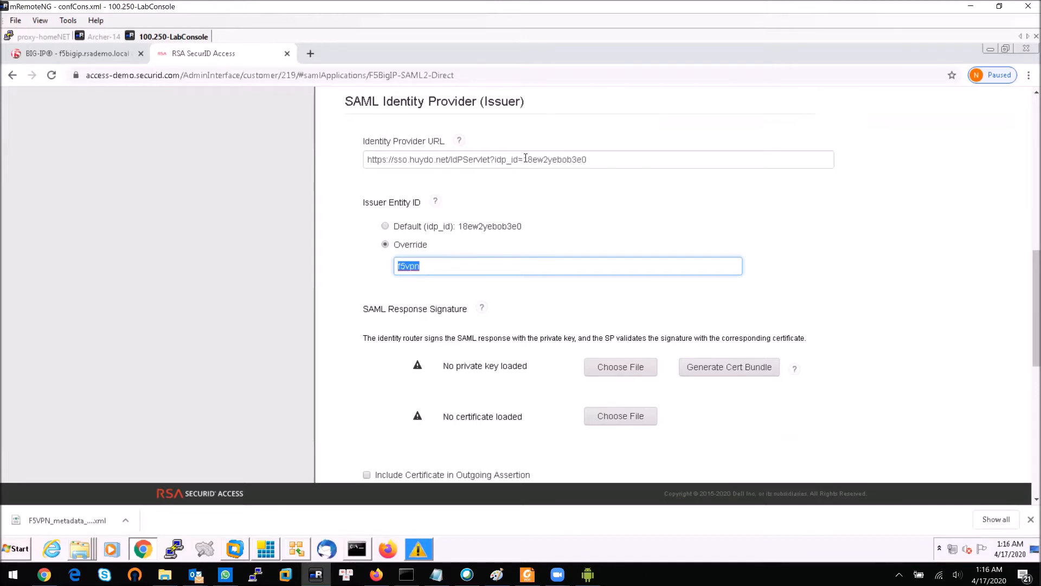
pyautogui.click(651, 159)
pyautogui.hotkey('ctrl', 'shift', 'Left')
pyautogui.hotkey('ctrl', 'v')
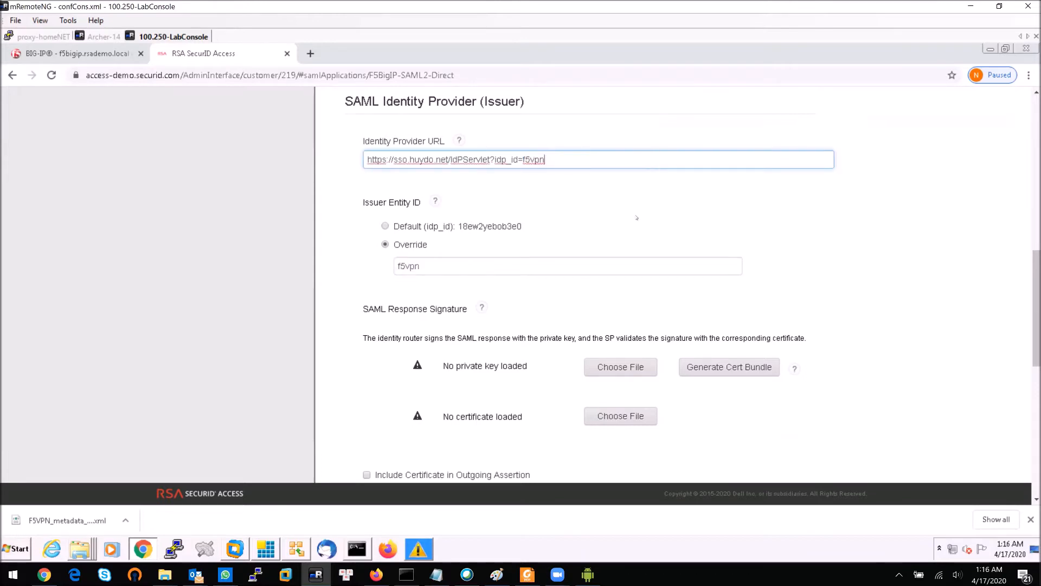
pyautogui.click(556, 316)
# - Generate and download a SAML response signature certificate bundle with the common name huydo.net
pyautogui.scroll(-1, 556, 316)
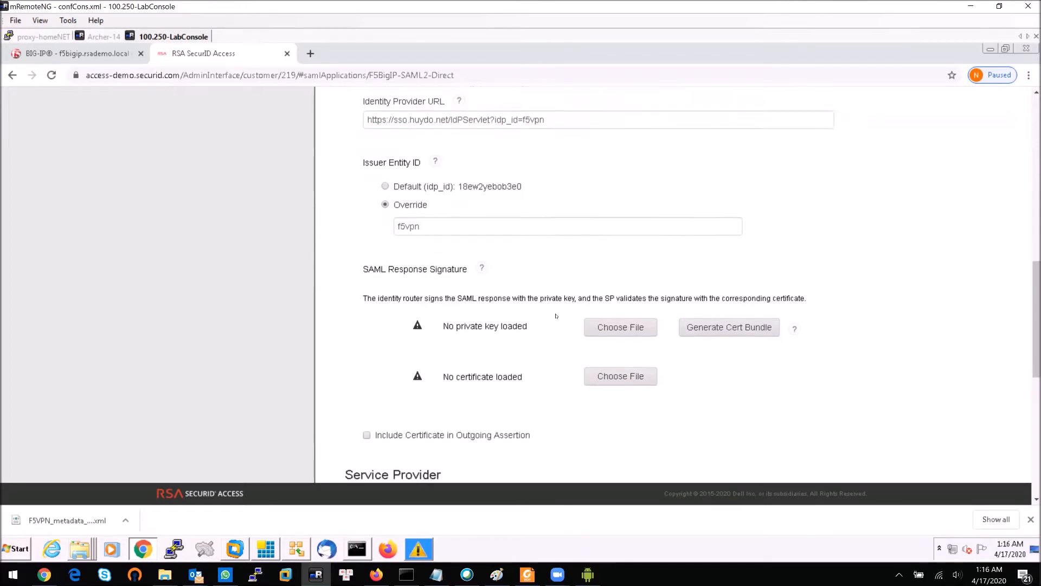
pyautogui.click(717, 311)
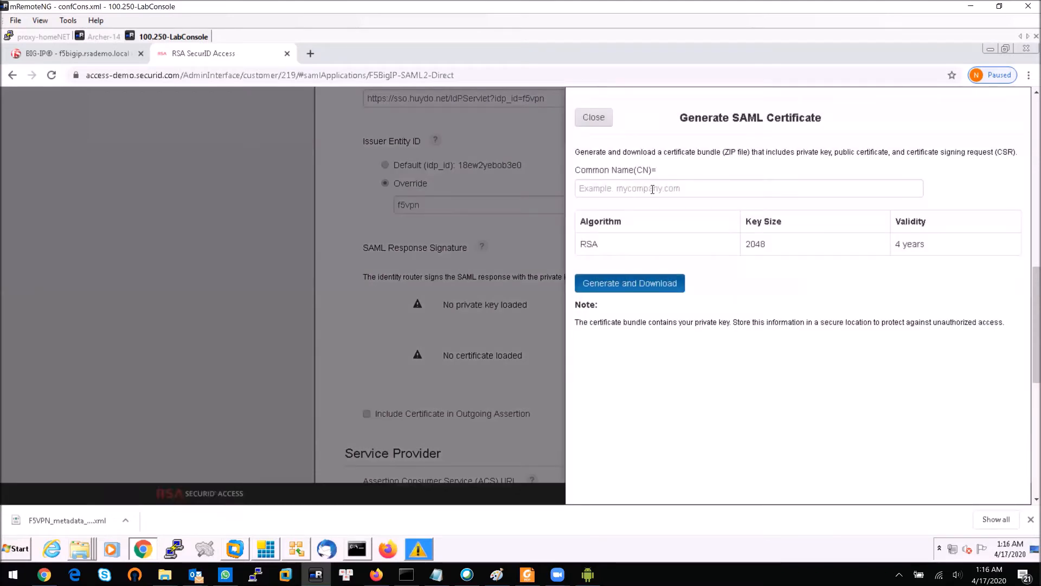
pyautogui.click(653, 188)
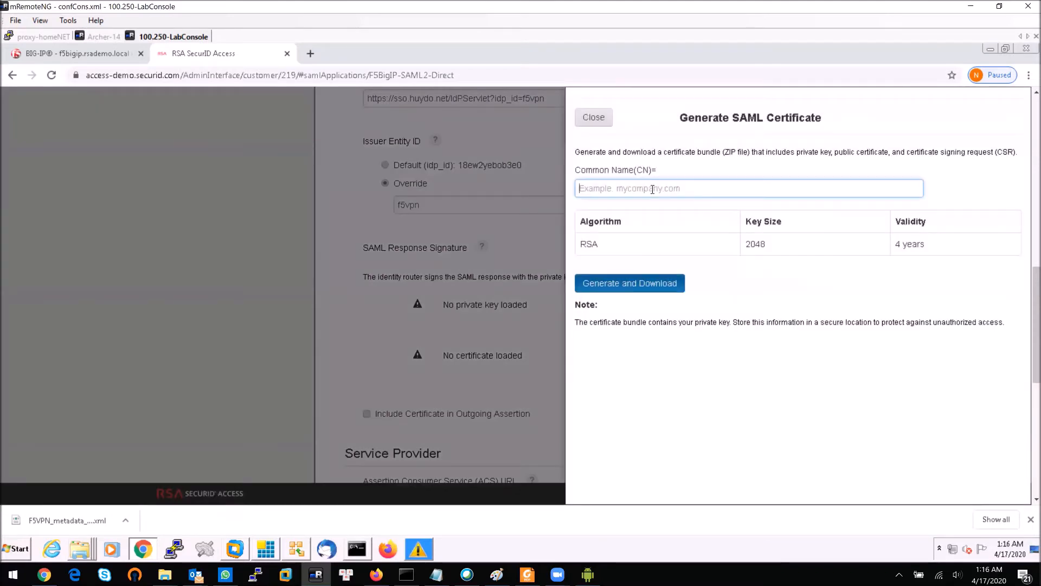
pyautogui.write('huydo.net')
pyautogui.click(650, 283)
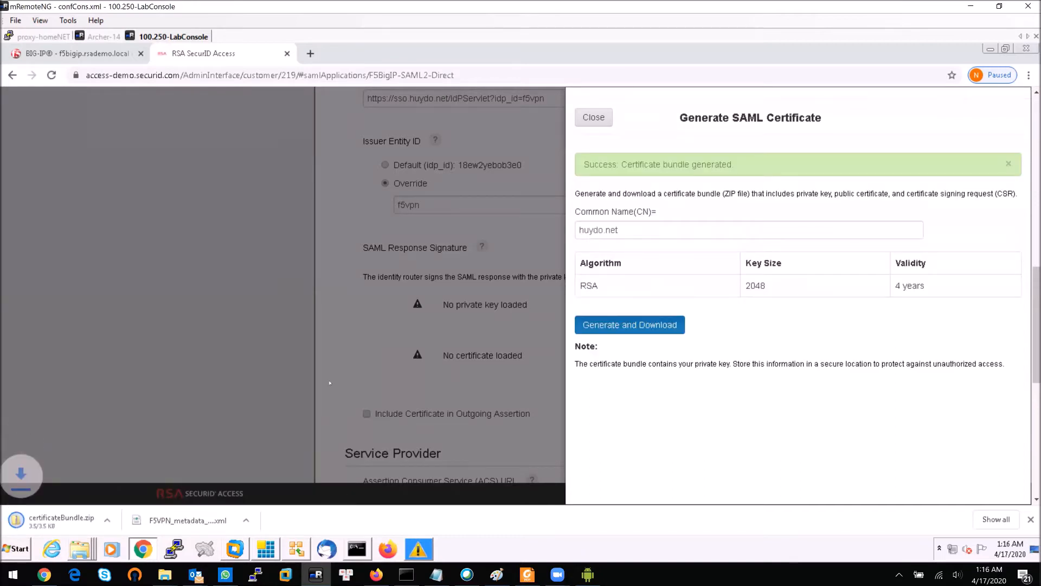
# - Extract certificateBundle.zip into a certificateBundle folder in Downloads, check its files, and return to the connection profile
pyautogui.click(125, 521)
pyautogui.click(164, 480)
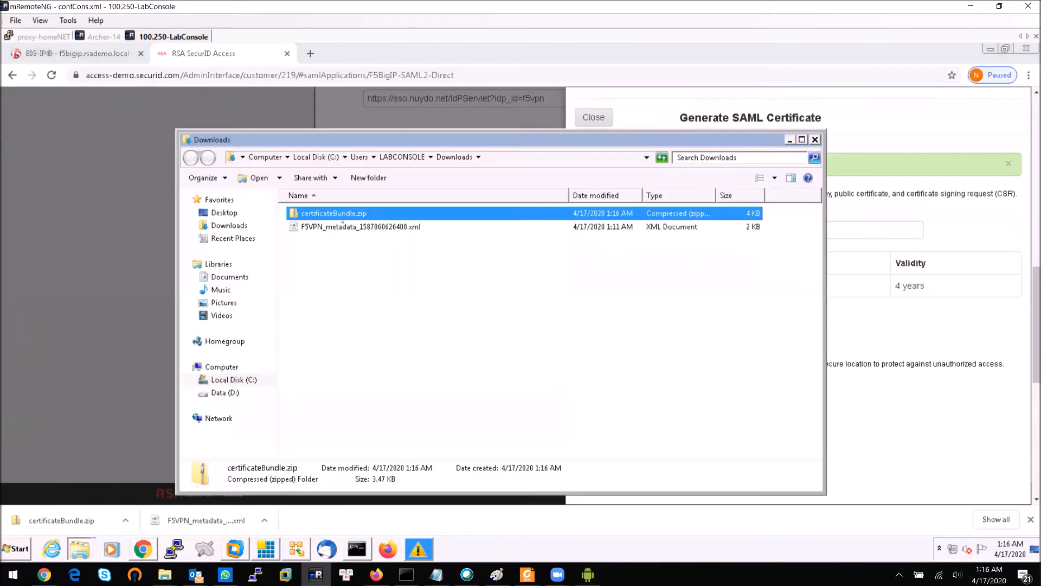
pyautogui.rightClick(342, 214)
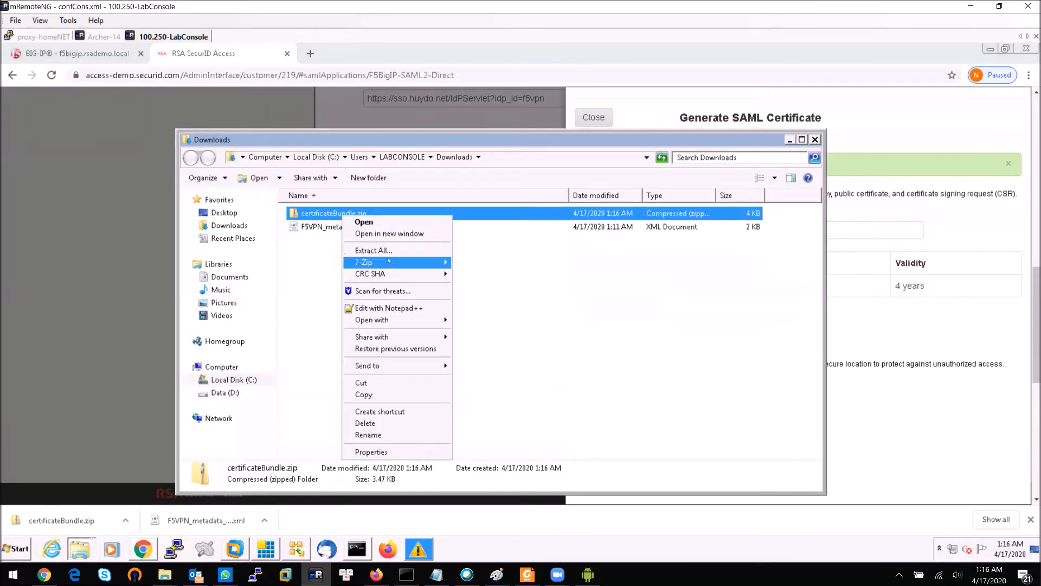
pyautogui.moveTo(386, 262)
pyautogui.click(537, 309)
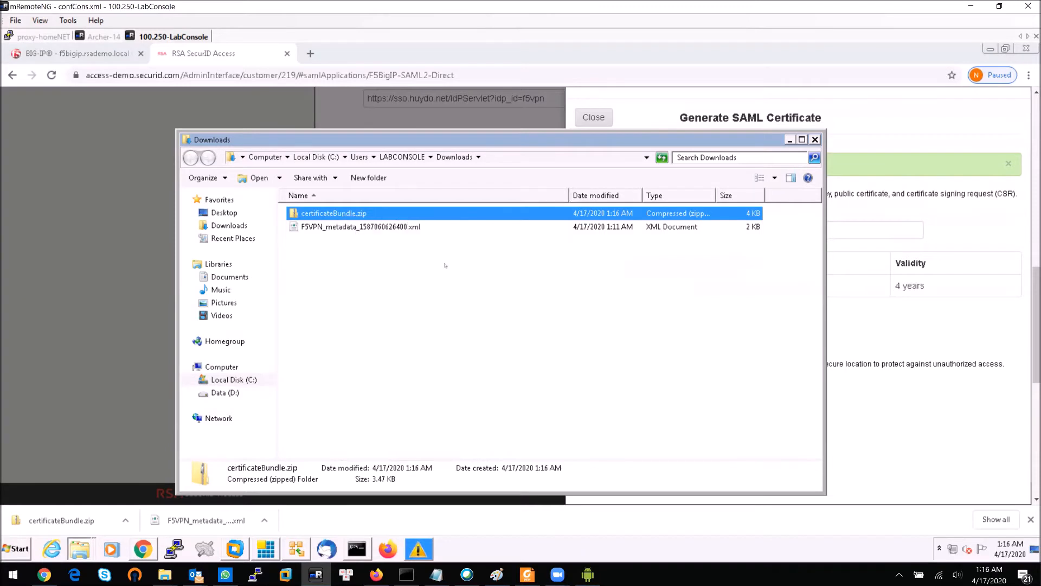
pyautogui.doubleClick(345, 214)
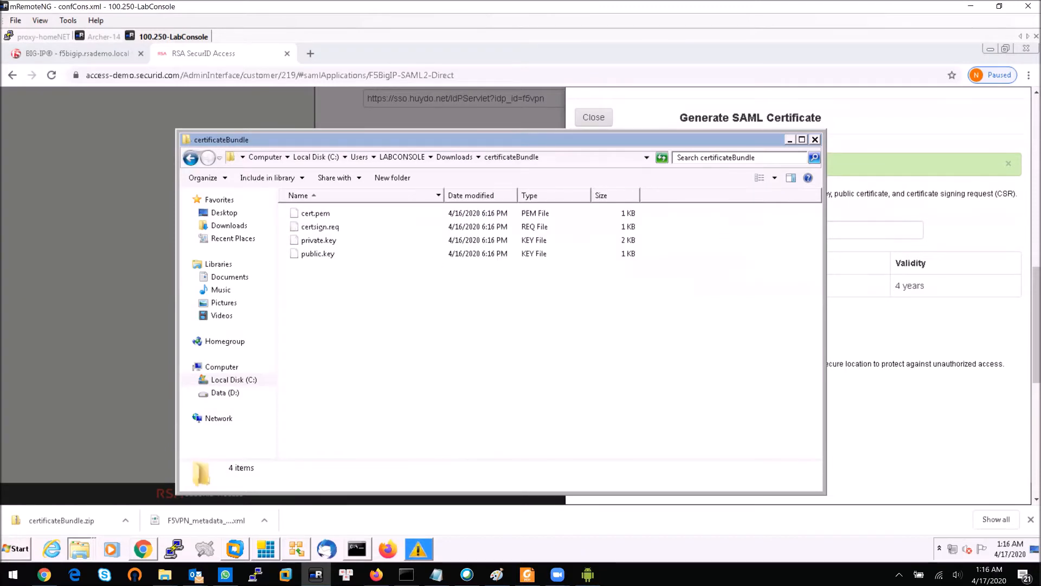
pyautogui.click(815, 140)
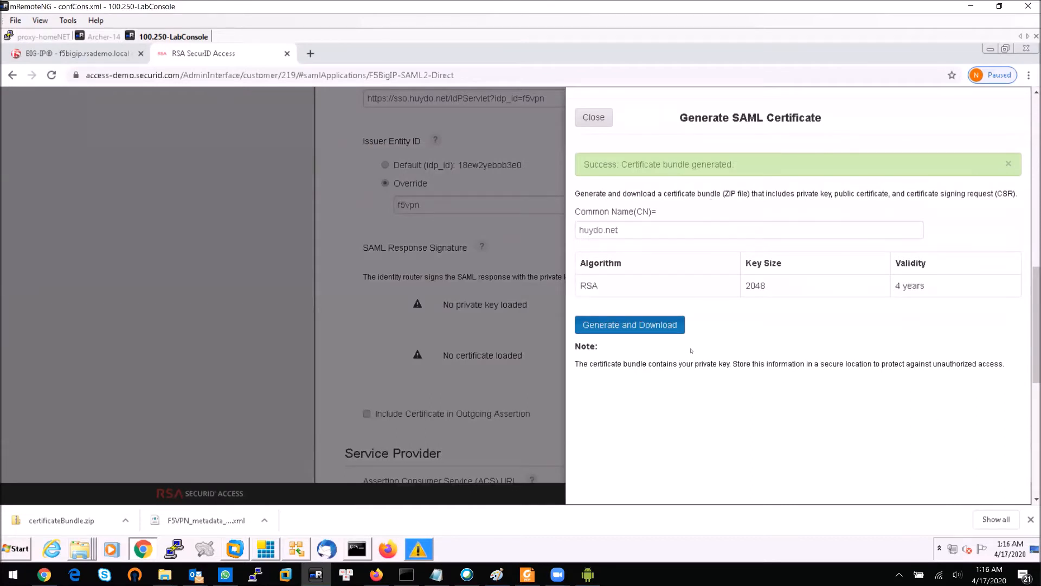
pyautogui.click(594, 117)
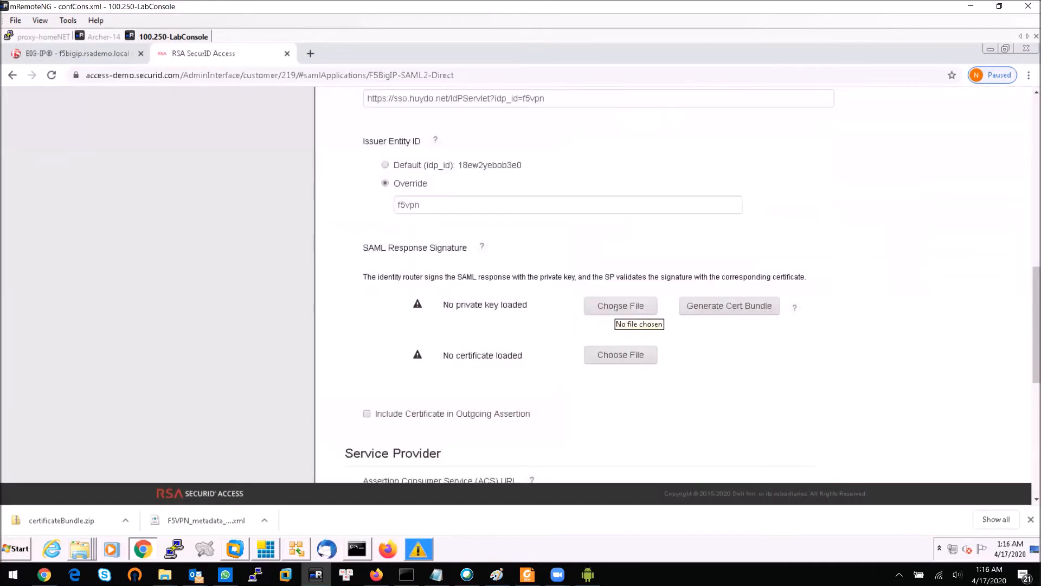
# - Load private.key and cert.pem from the certificateBundle folder as the SAML response signature key and certificate
pyautogui.click(616, 307)
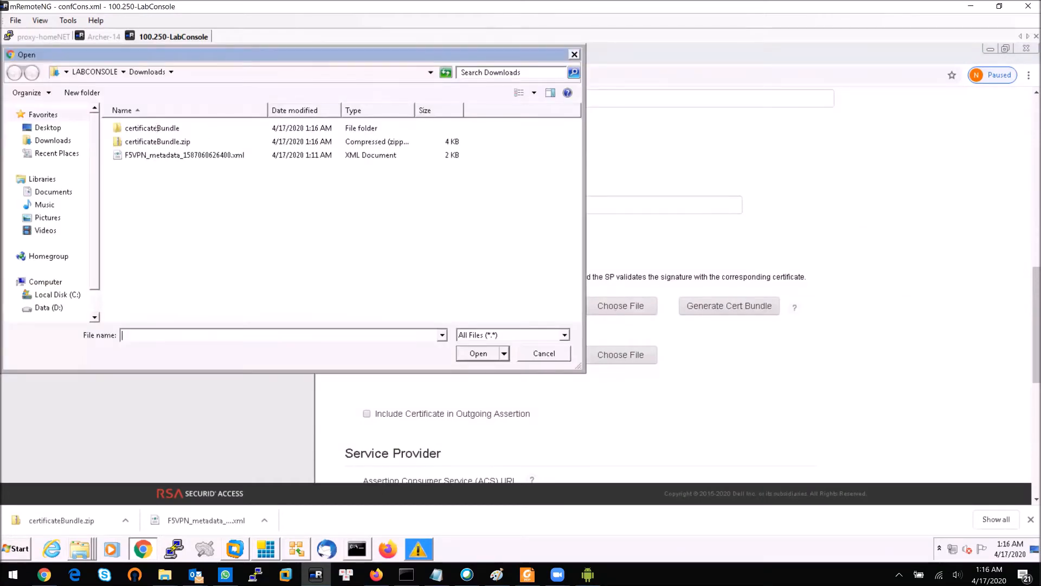
pyautogui.doubleClick(157, 128)
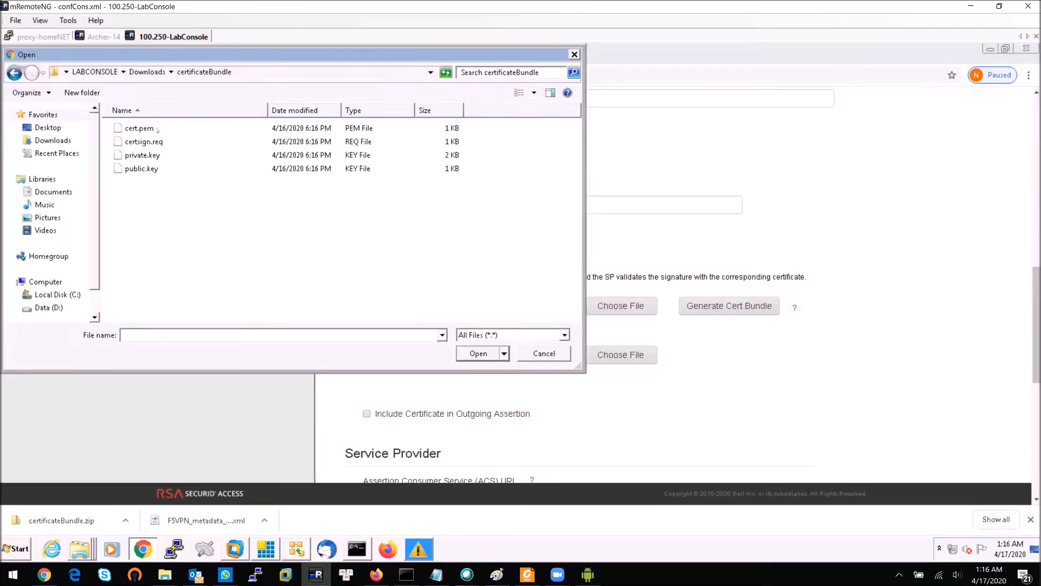
pyautogui.doubleClick(151, 156)
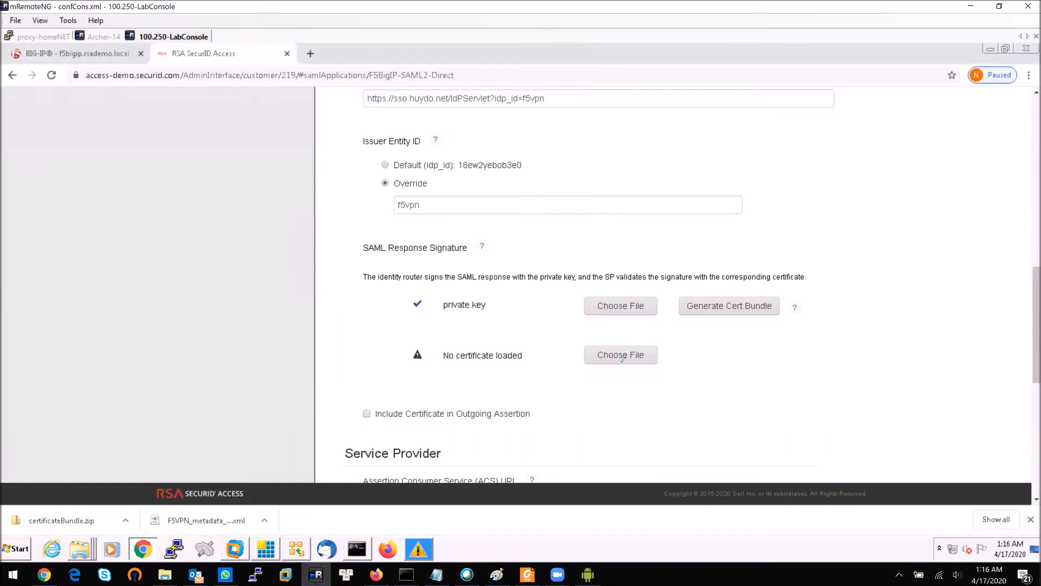
pyautogui.click(595, 355)
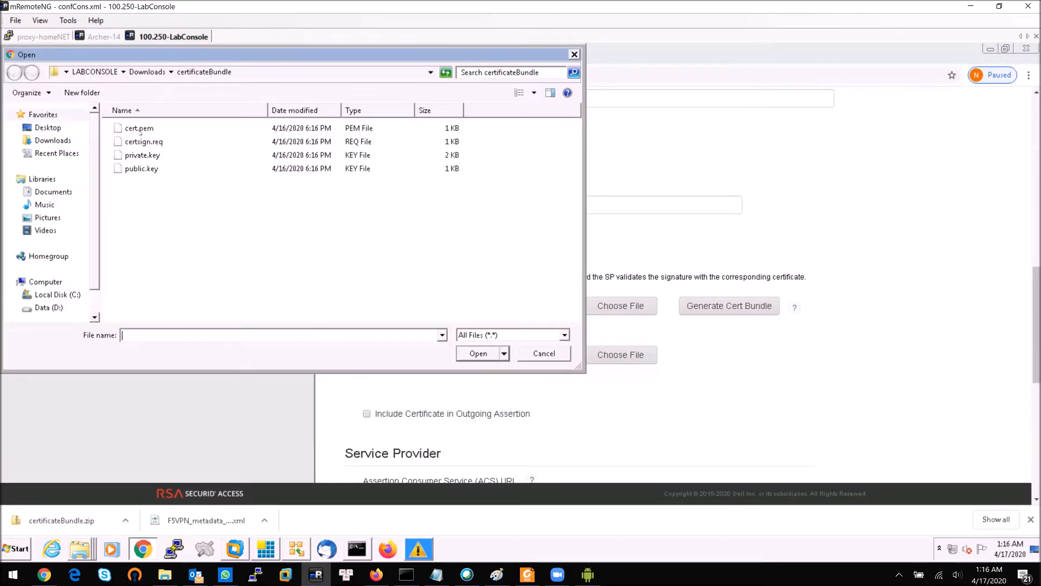
pyautogui.press('Escape')
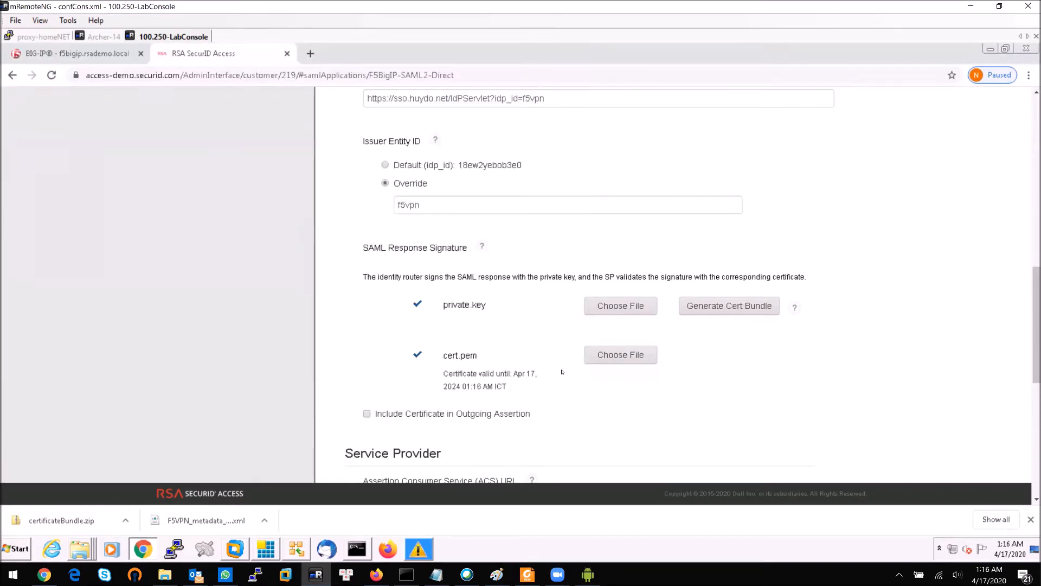
# - Set the NameID property to uid for the LDAP.100.11 identity source and continue to the user access settings
pyautogui.scroll(-1, 562, 372)
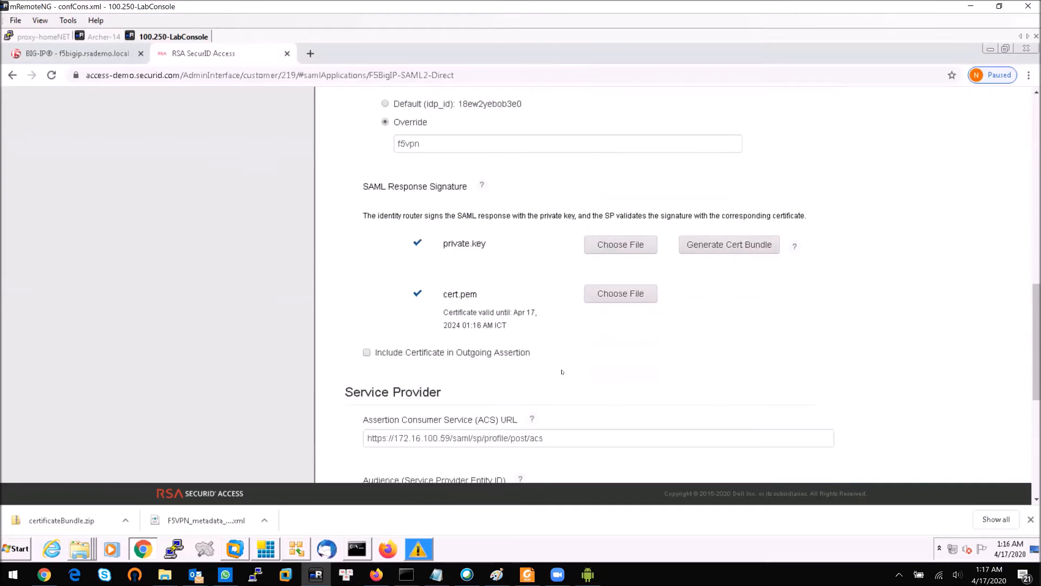
pyautogui.scroll(-2, 562, 372)
pyautogui.scroll(-2, 562, 370)
pyautogui.scroll(-2, 549, 375)
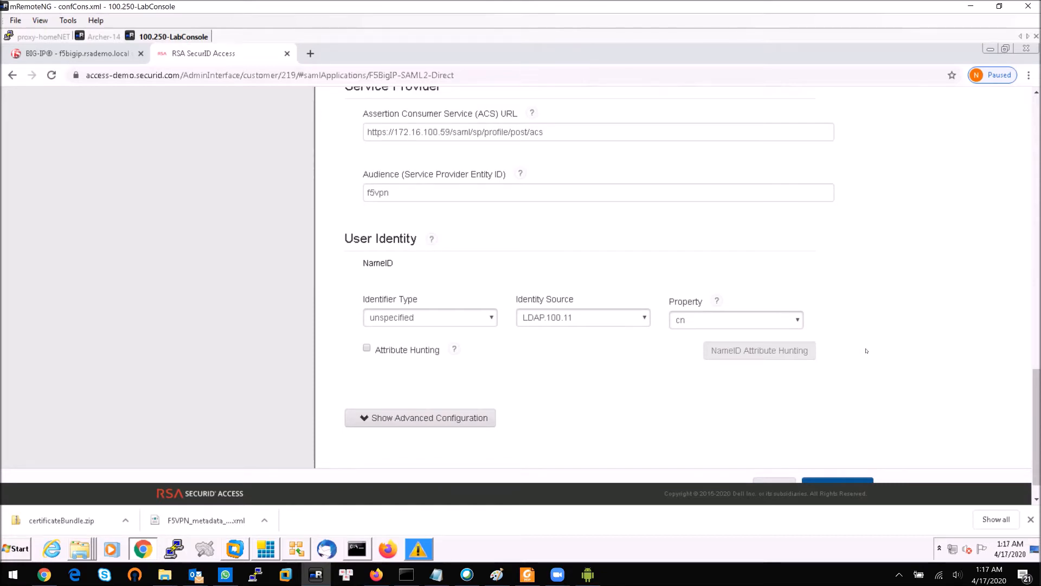
pyautogui.click(797, 320)
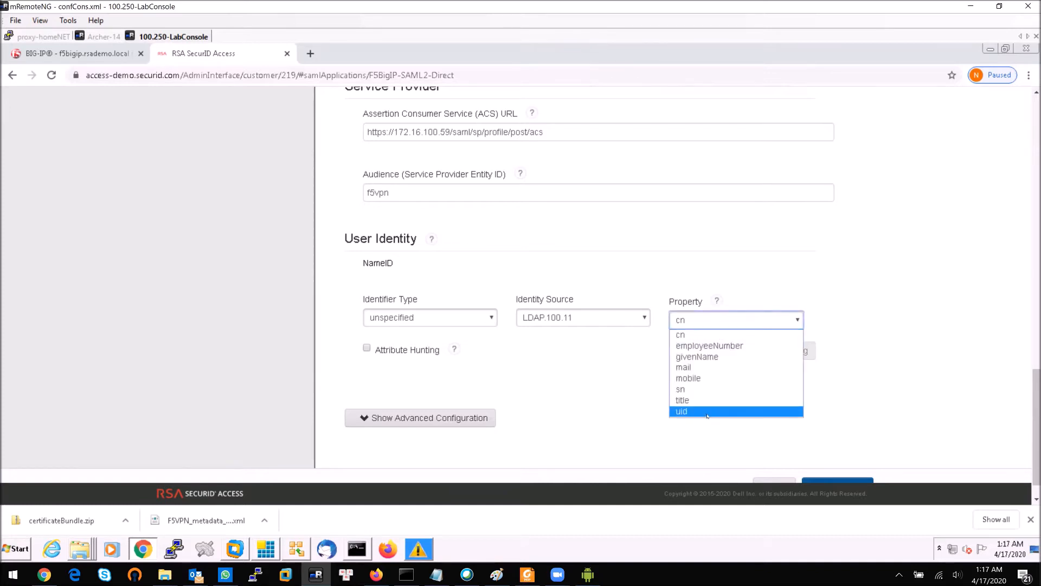
pyautogui.click(706, 411)
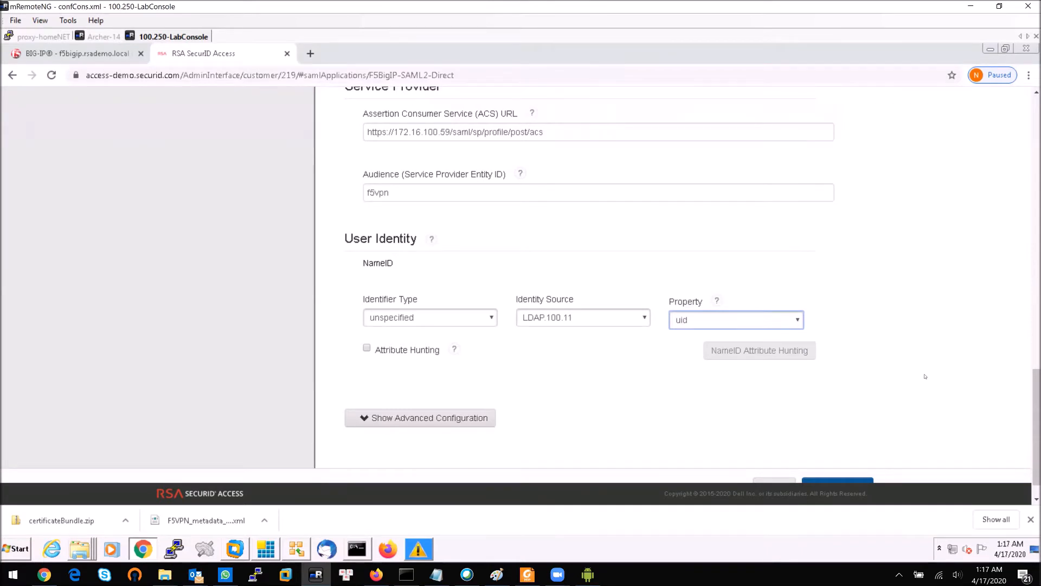
pyautogui.scroll(-1, 809, 404)
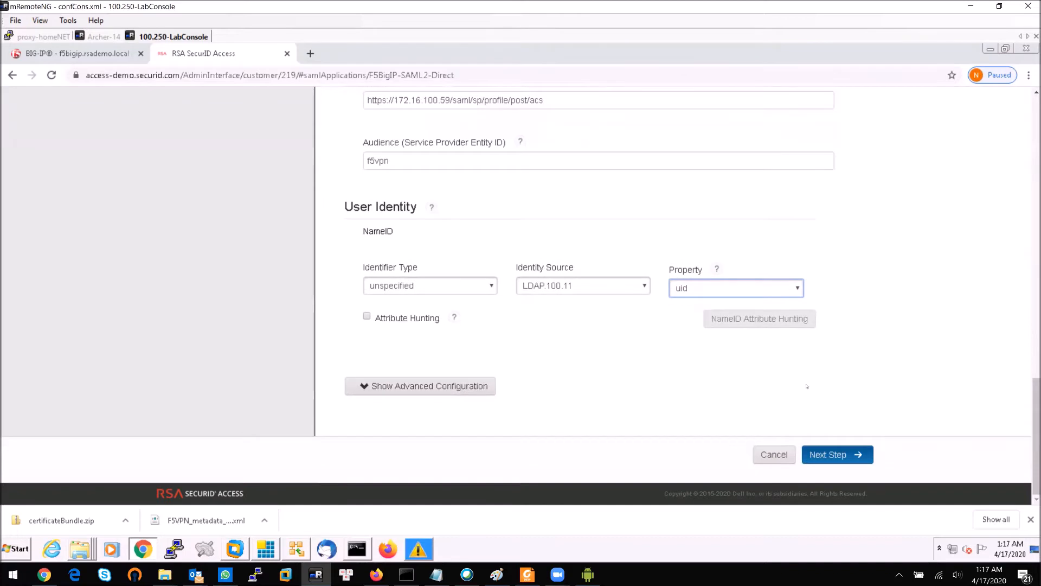
pyautogui.click(848, 458)
pyautogui.click(848, 457)
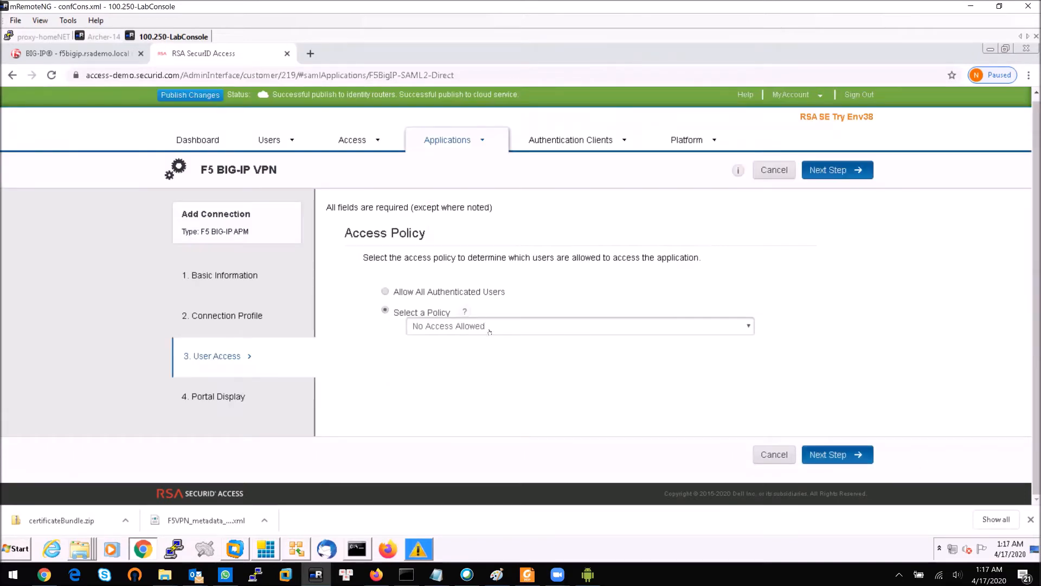
# - Assign the Low Risk Apps access policy to the application and continue to the portal display settings
pyautogui.click(490, 331)
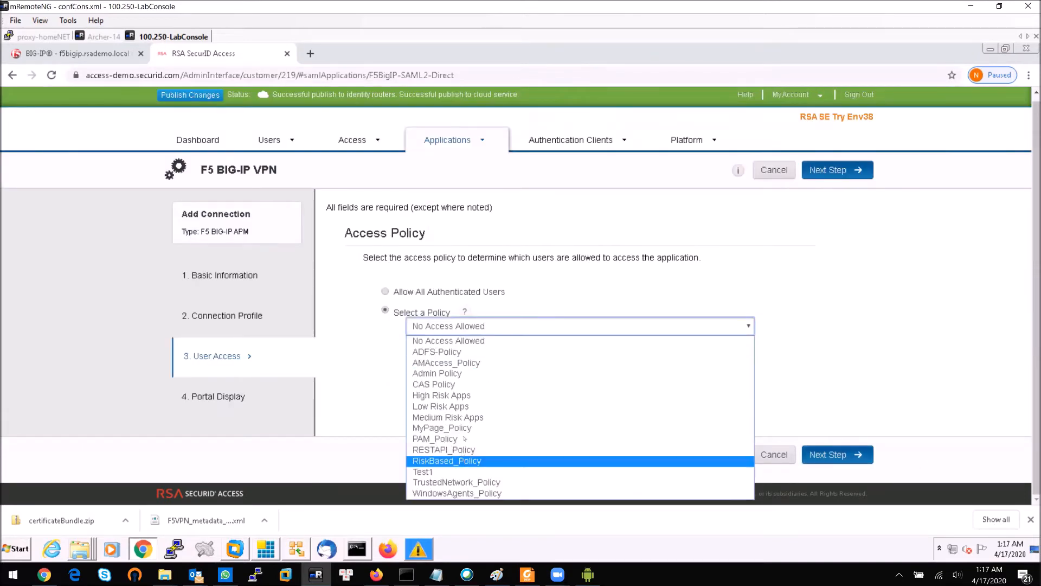
pyautogui.click(461, 408)
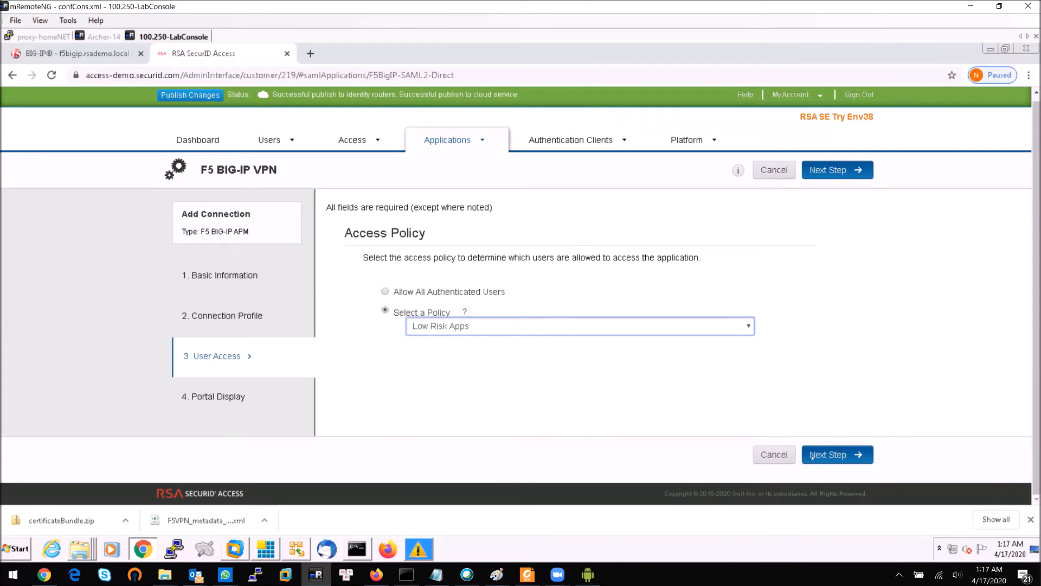
pyautogui.click(841, 458)
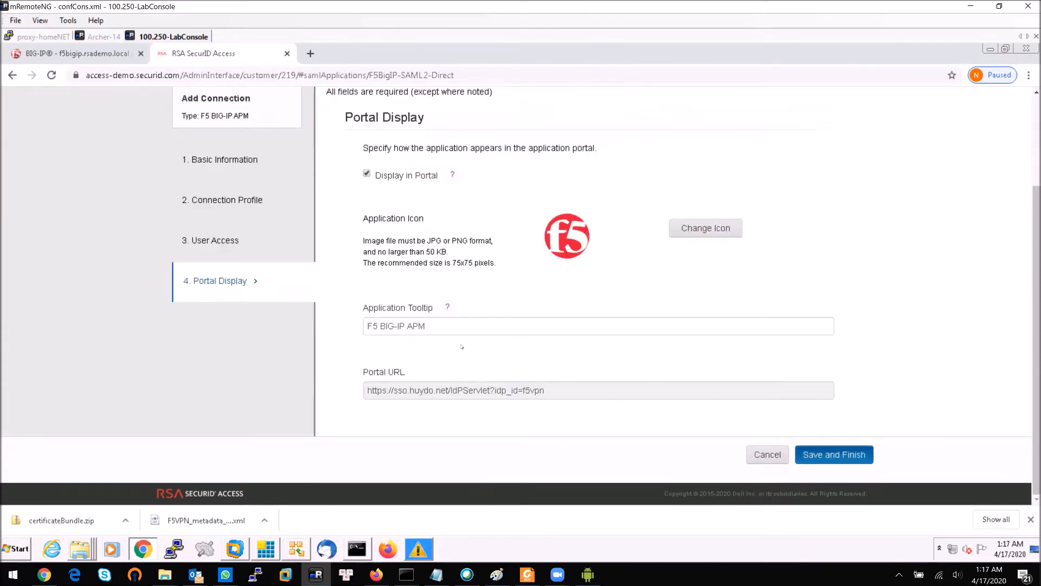
# - Change the application tooltip to F5 BIG-IP VPN, then save and finish the application
pyautogui.doubleClick(518, 333)
pyautogui.write('VPN')
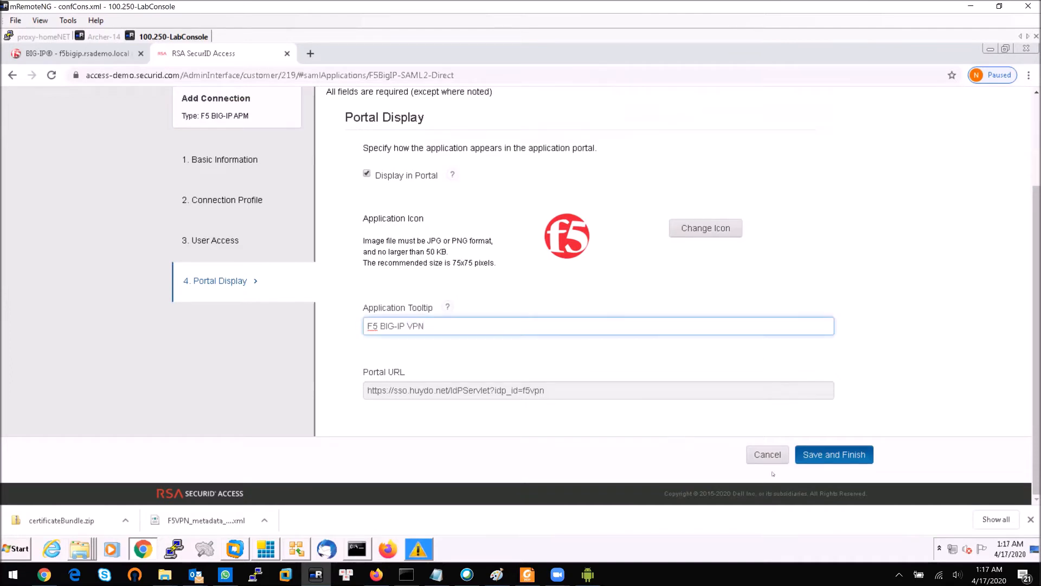
pyautogui.click(847, 458)
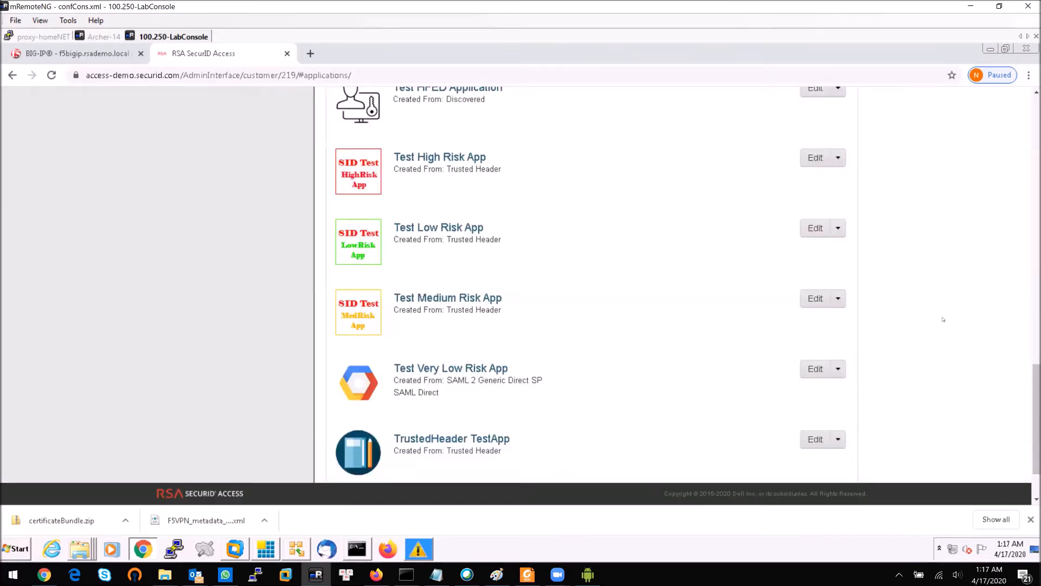
# - Check the F5 BIG-IP VPN entry in My Applications and publish the changes
pyautogui.scroll(5, 943, 319)
pyautogui.scroll(6, 943, 319)
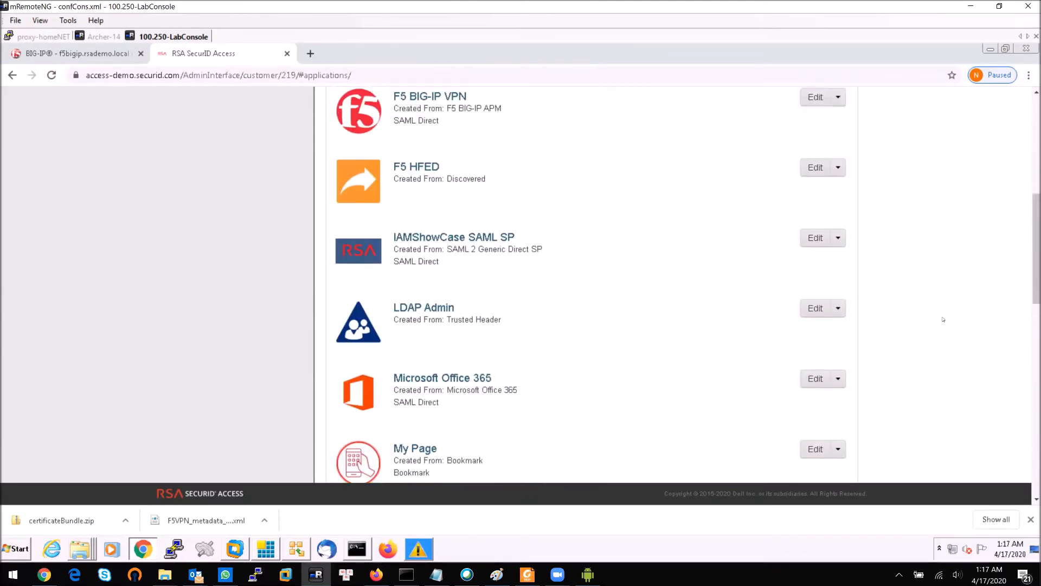
pyautogui.scroll(5, 942, 320)
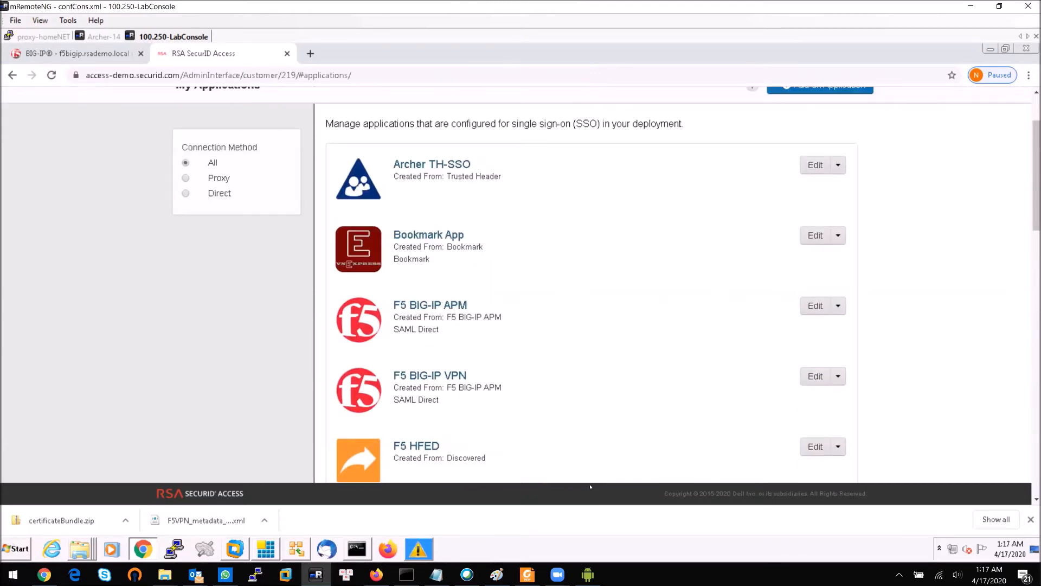
pyautogui.scroll(2, 591, 487)
pyautogui.scroll(-1, 580, 436)
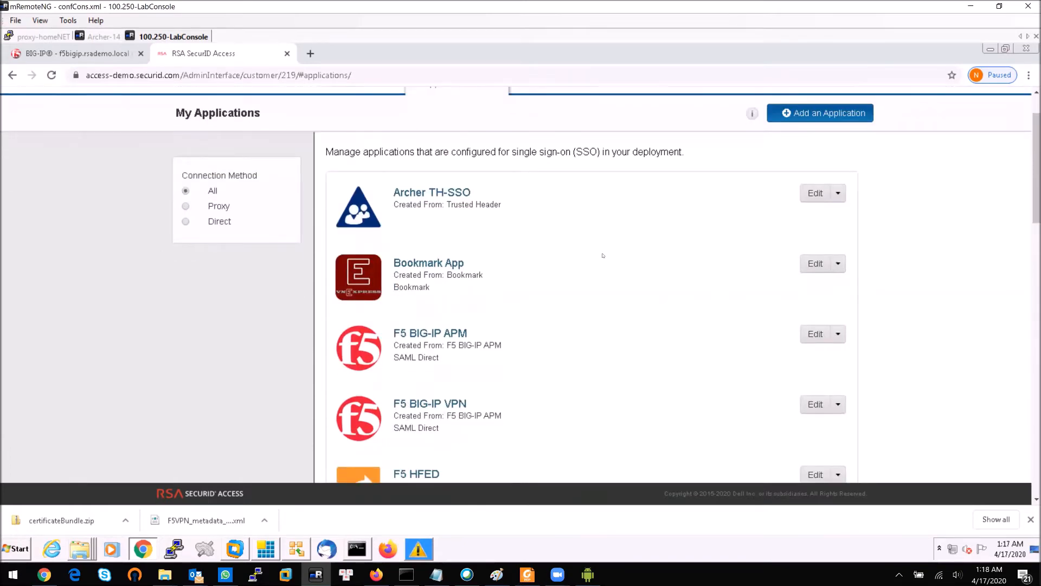
pyautogui.scroll(1, 603, 256)
pyautogui.click(199, 103)
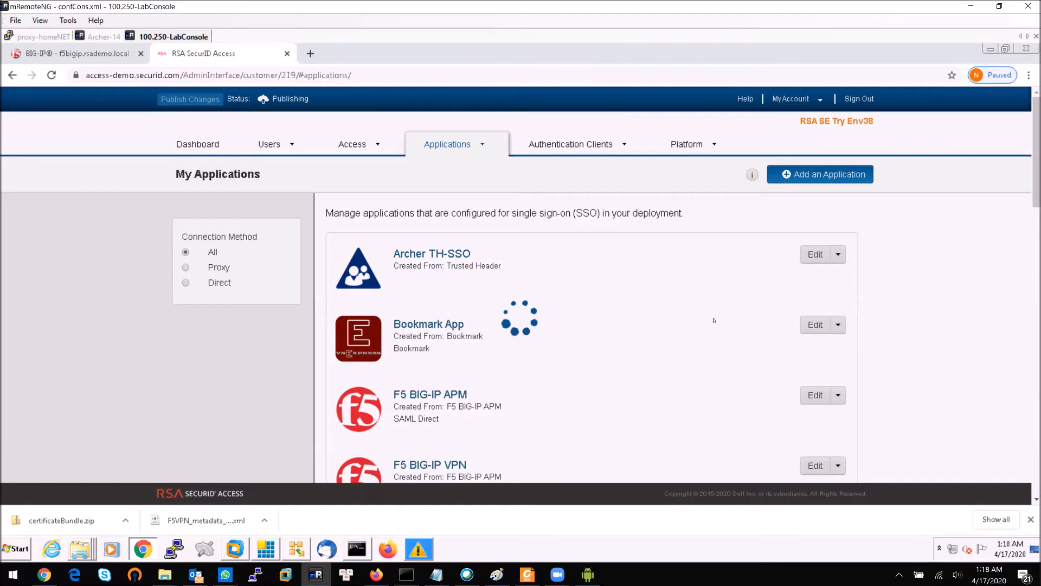
# - Export the F5 BIG-IP VPN application's IdP metadata and check the downloaded XML file in the Downloads folder
pyautogui.scroll(-3, 699, 206)
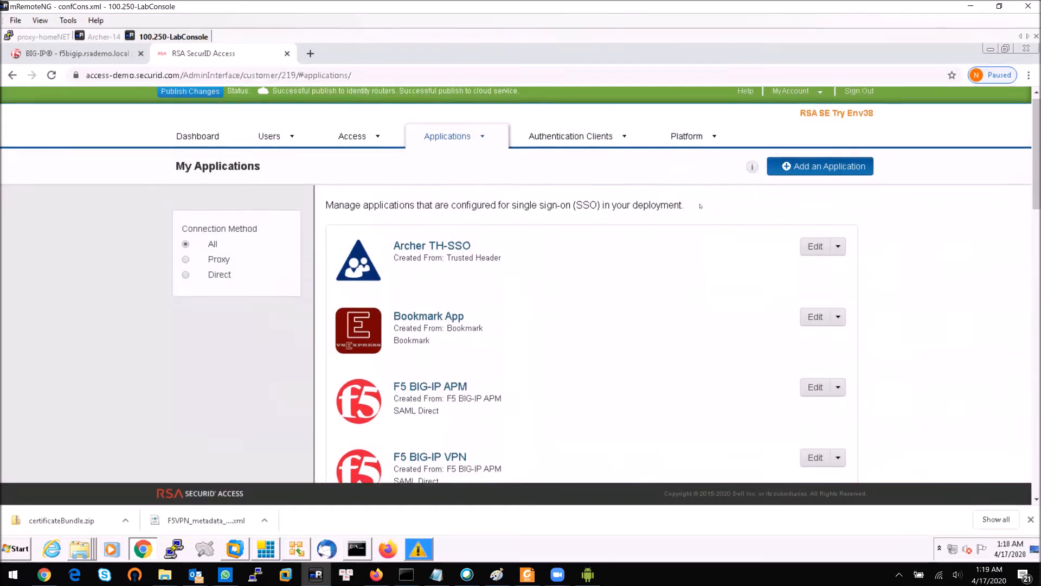
pyautogui.scroll(-1, 700, 206)
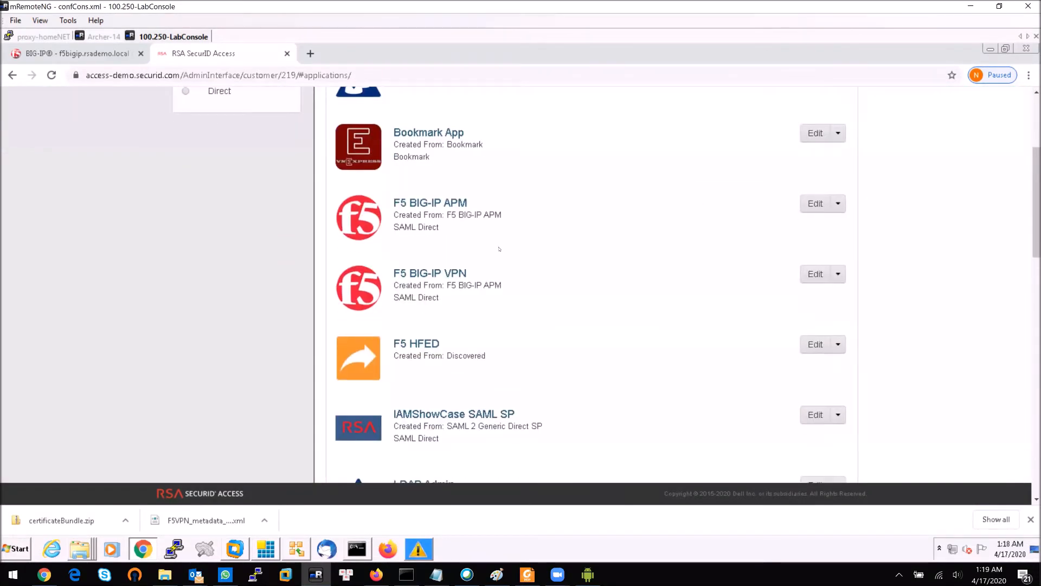
pyautogui.moveTo(400, 220); pyautogui.dragTo(468, 220)
pyautogui.click(735, 235)
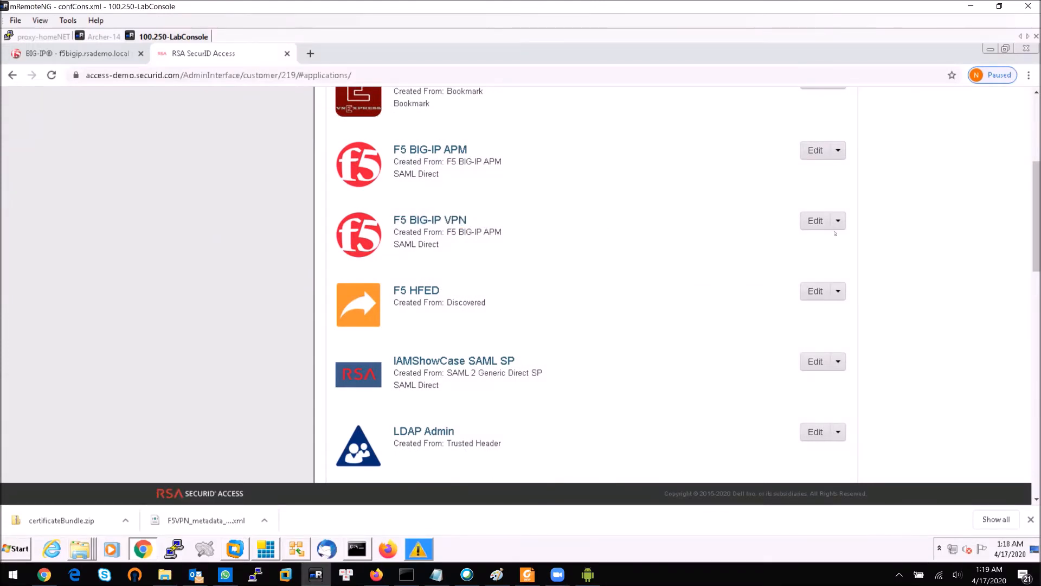
pyautogui.click(838, 220)
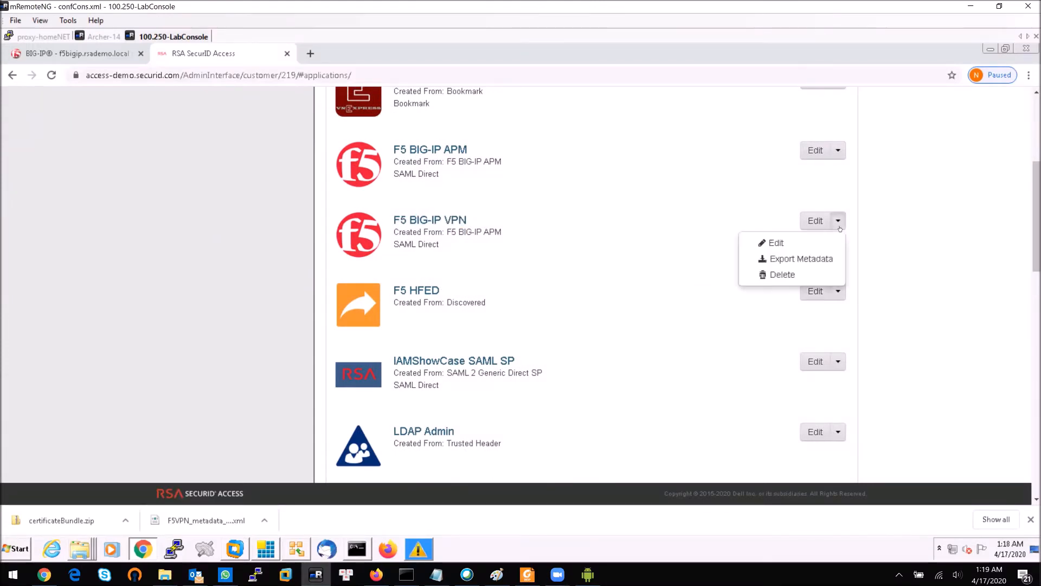
pyautogui.click(798, 259)
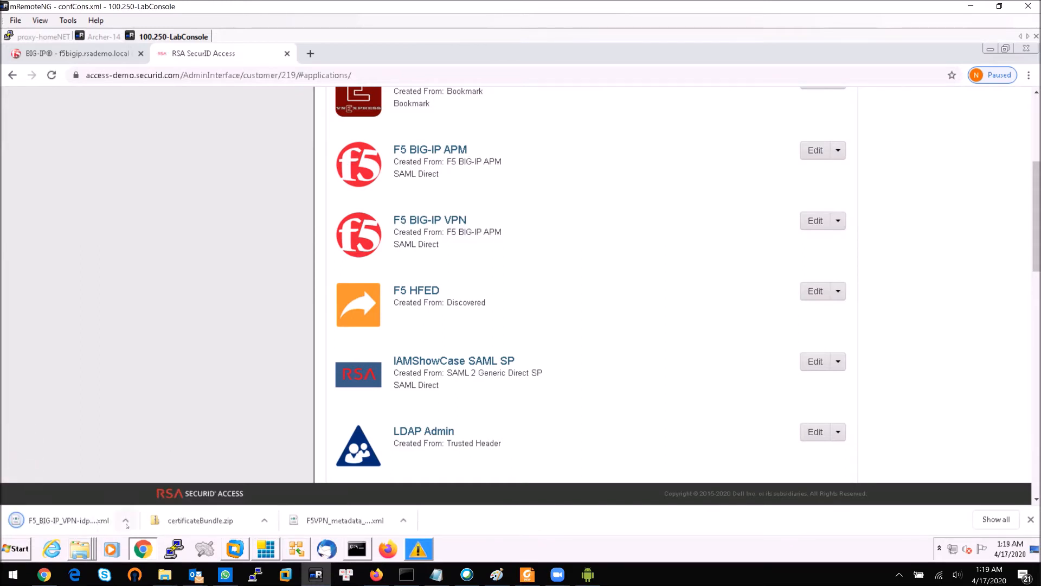
pyautogui.click(126, 521)
pyautogui.click(163, 478)
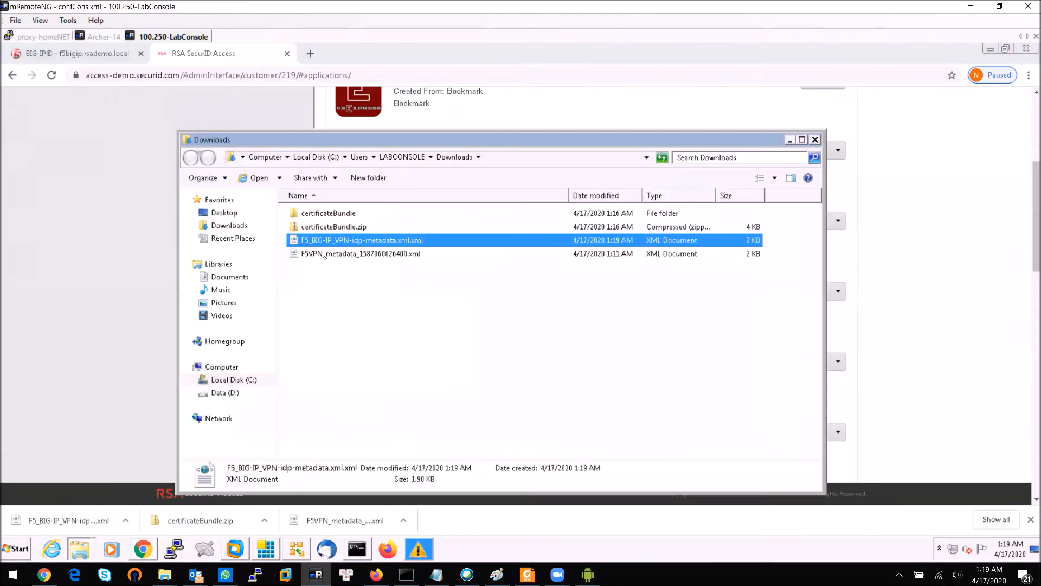
pyautogui.click(815, 140)
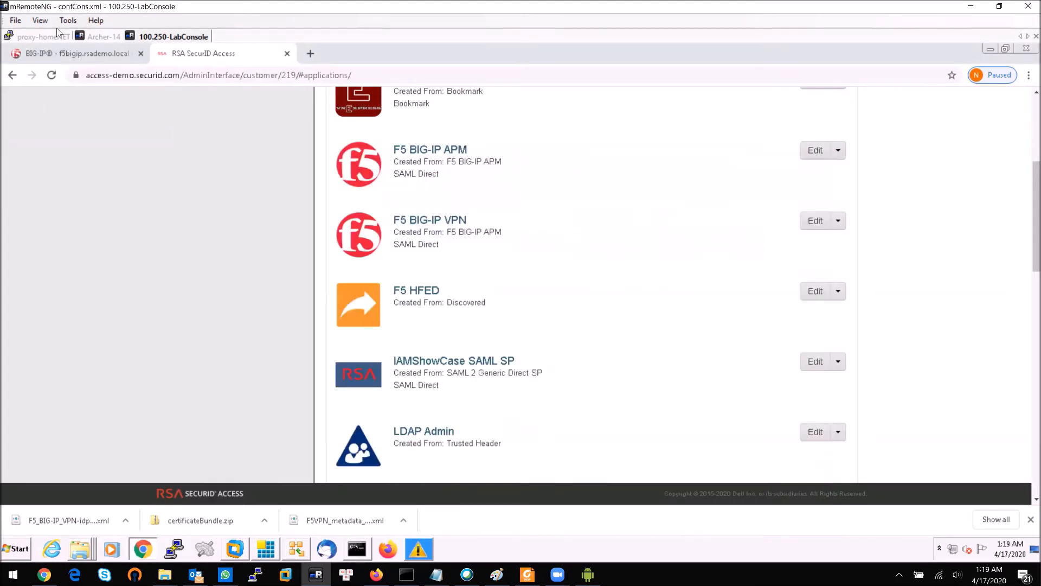
# - Switch to the BIG-IP console and open the IdP connector bindings of the F5VPN local SP service
pyautogui.click(76, 54)
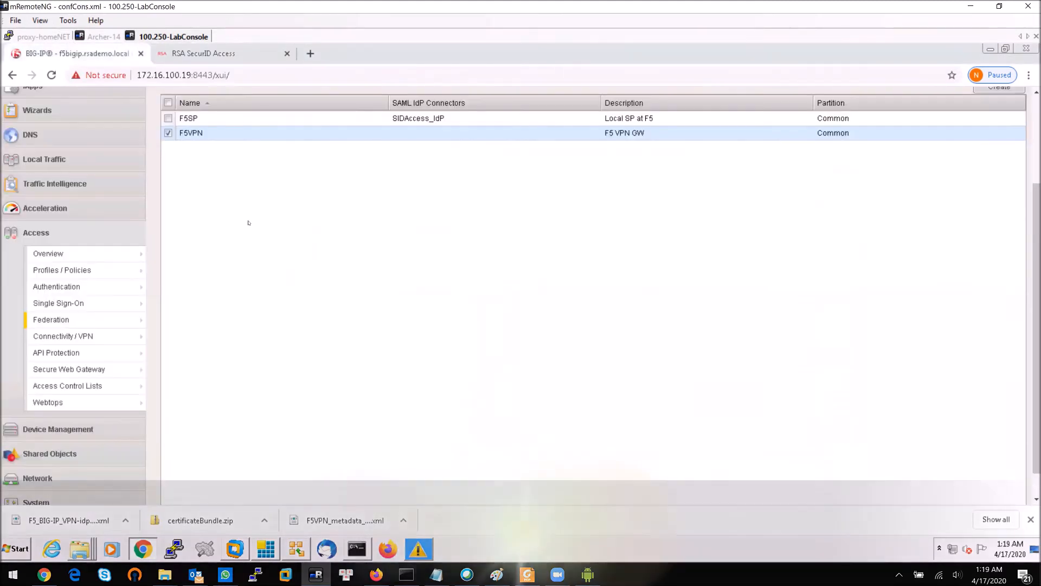
pyautogui.scroll(2, 248, 223)
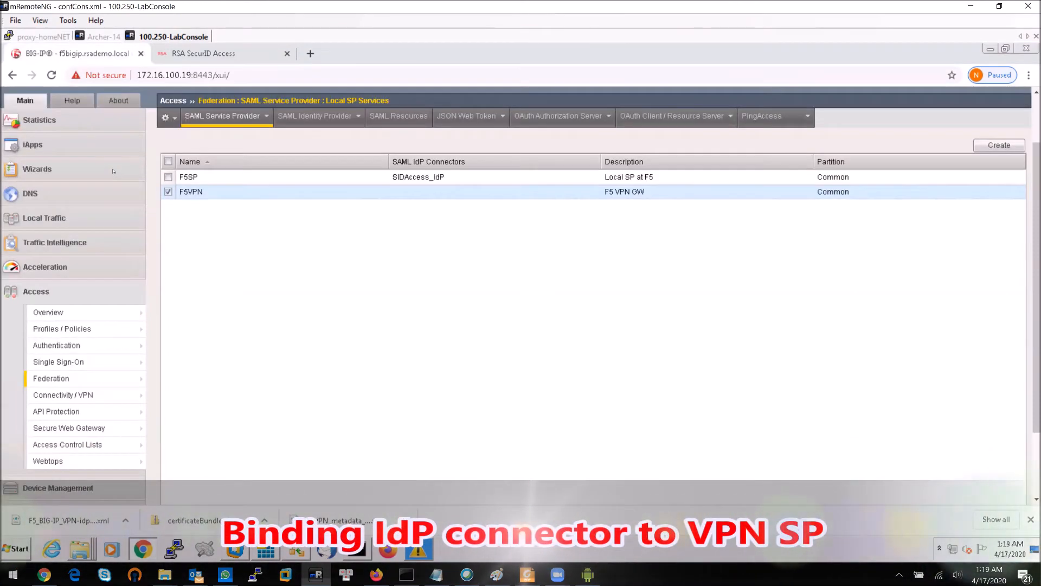
pyautogui.scroll(1, 39, 176)
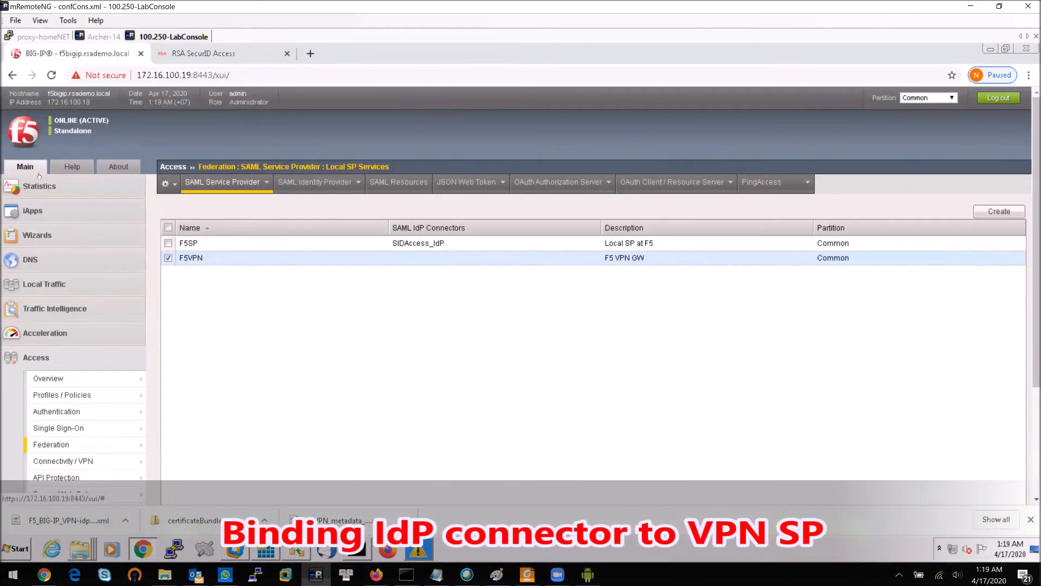
pyautogui.moveTo(86, 446)
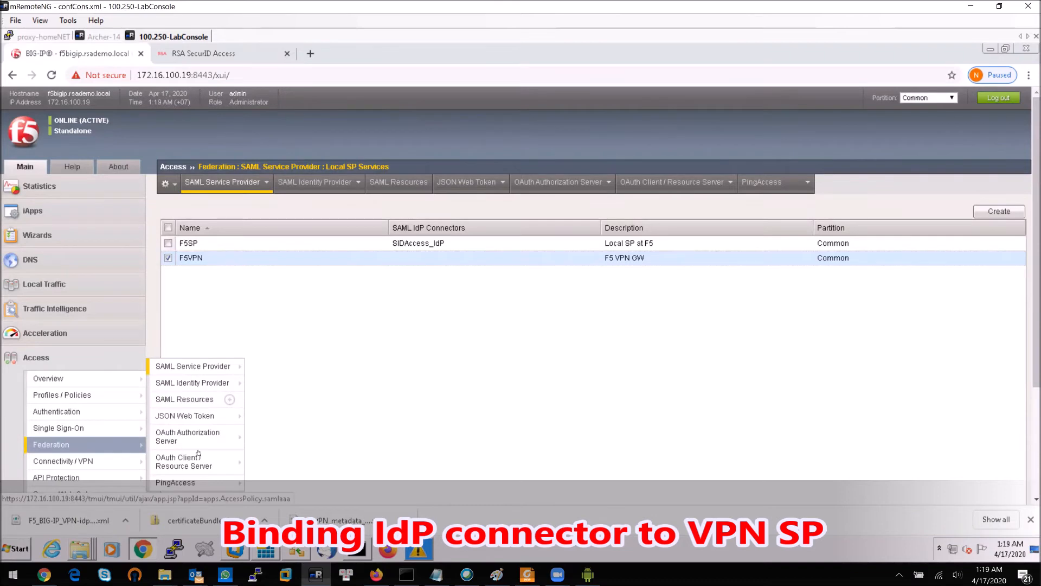
pyautogui.moveTo(206, 367)
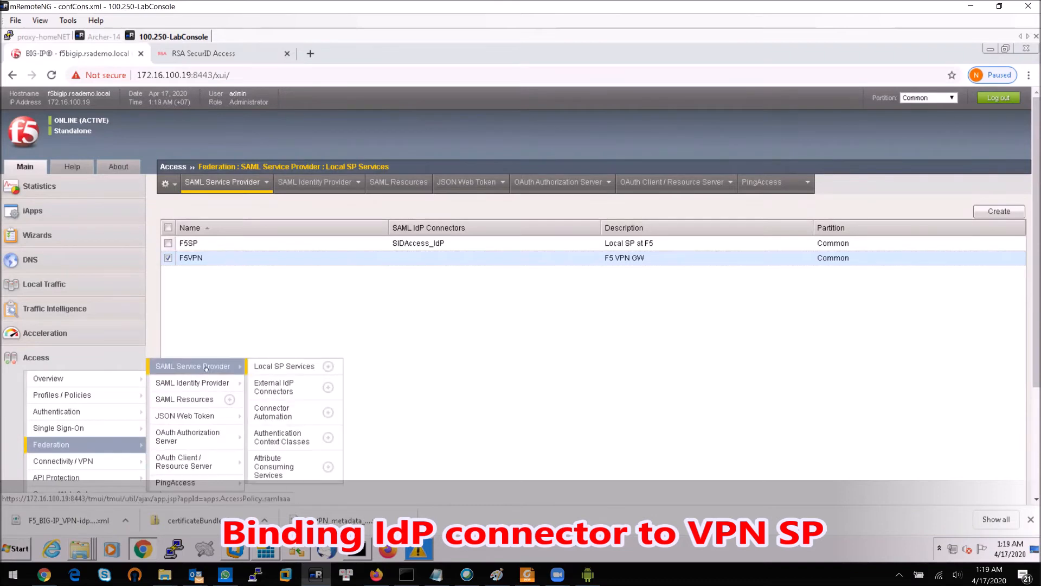
pyautogui.click(281, 367)
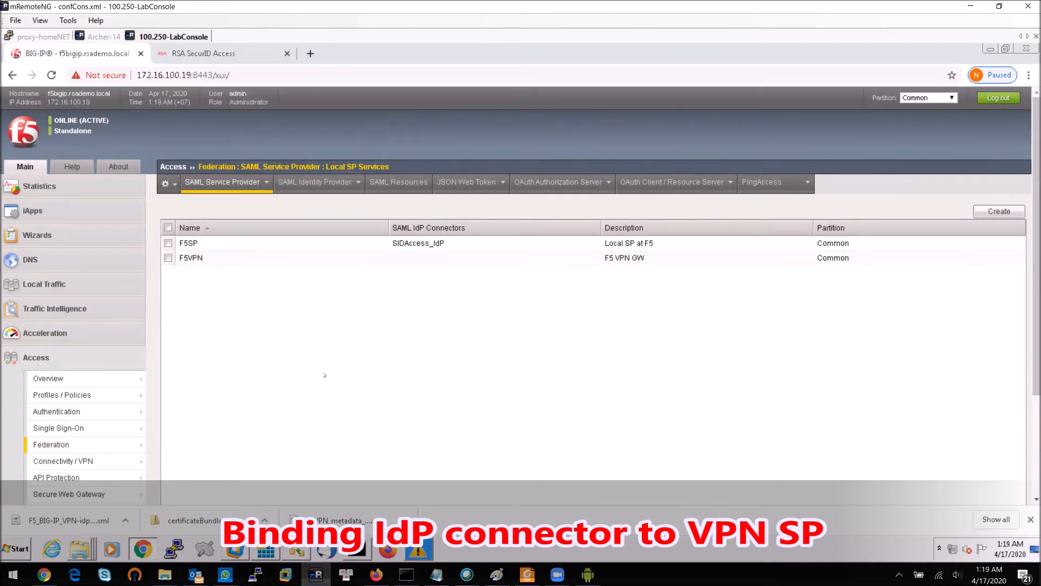
pyautogui.scroll(-2, 324, 374)
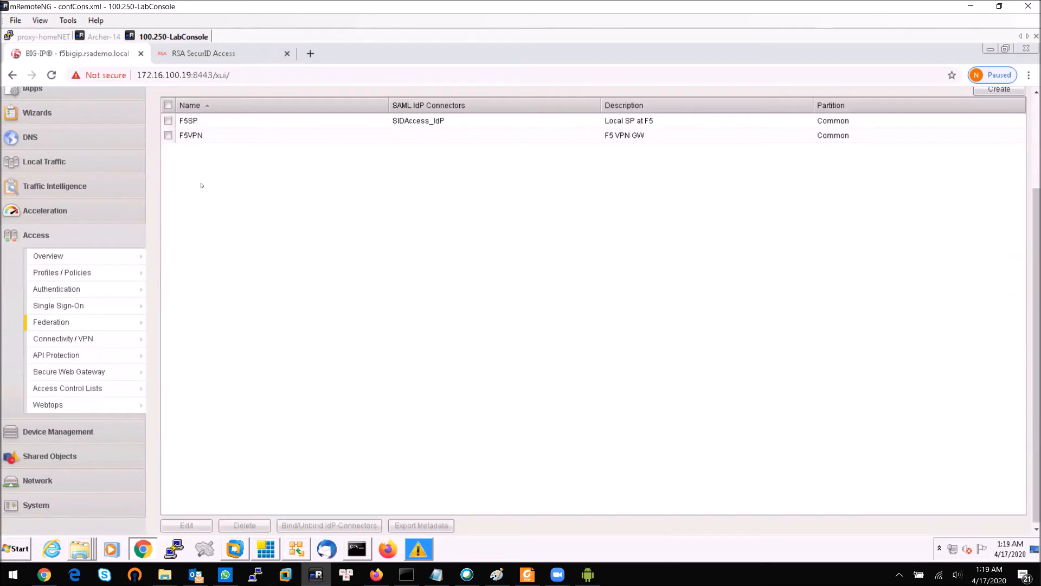
pyautogui.click(168, 135)
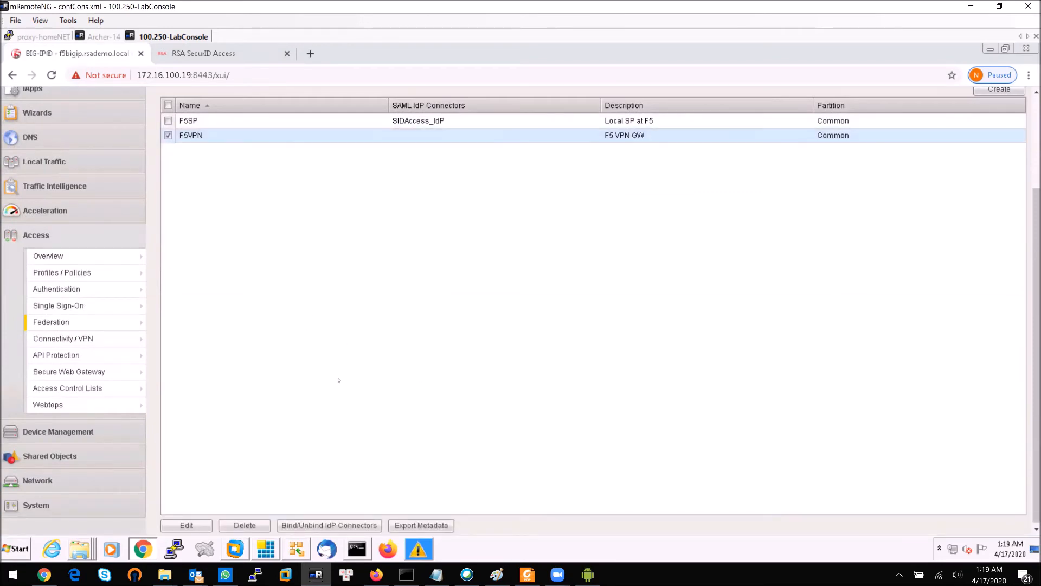
pyautogui.click(320, 526)
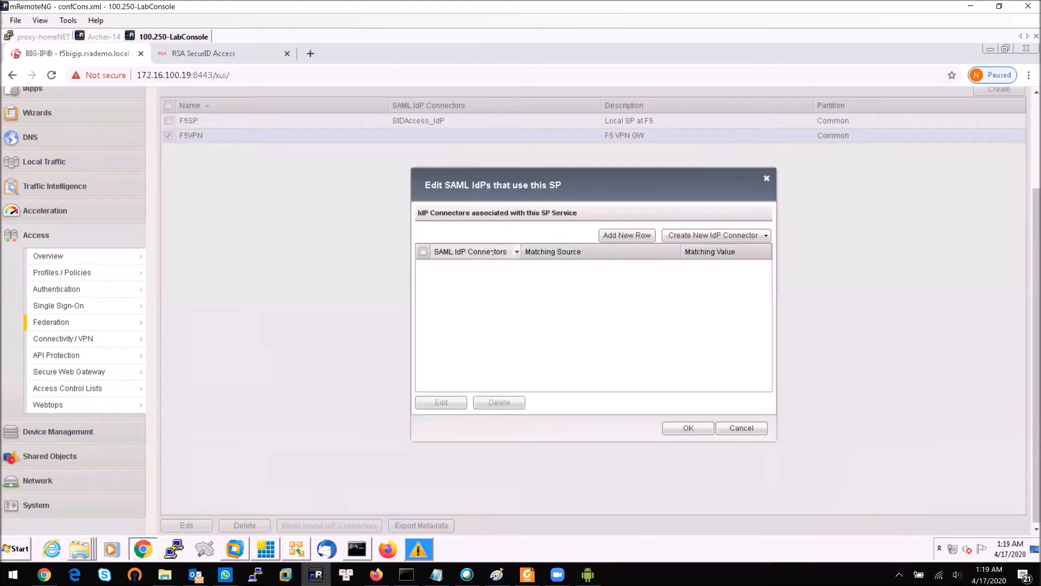
# - Create a new IdP connector from the metadata file F5_BIG-IP_VPN-idp-metadata.xml.xml, with SIDAccess_VPN_IdP as the identity provider name
pyautogui.click(766, 237)
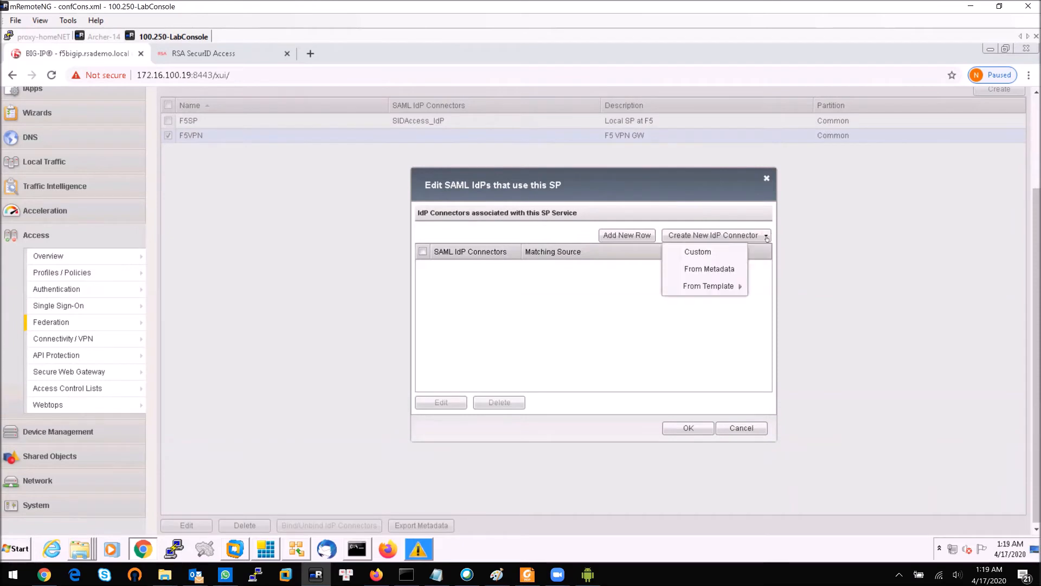
pyautogui.click(725, 267)
pyautogui.click(758, 231)
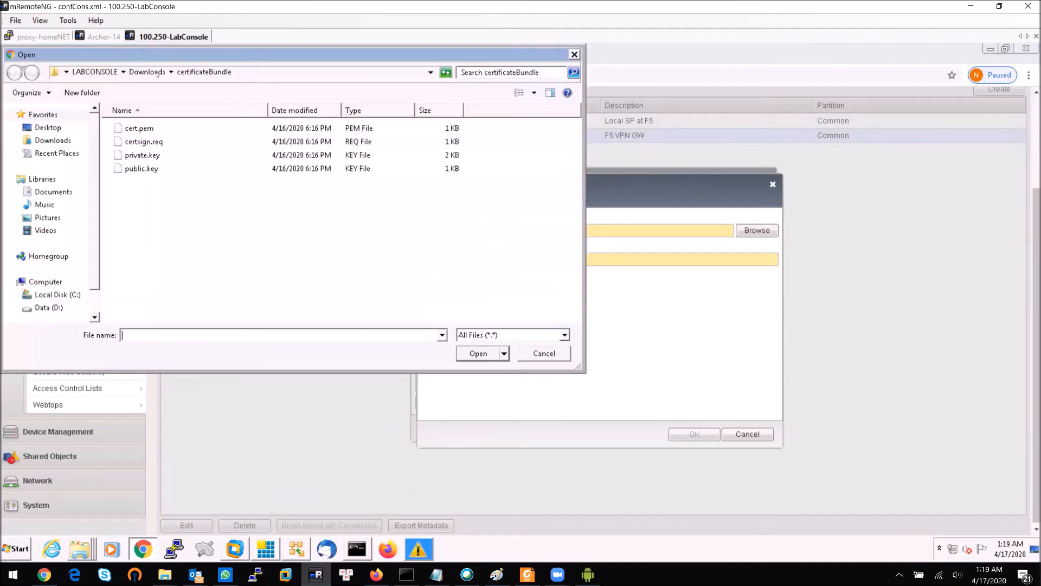
pyautogui.click(156, 73)
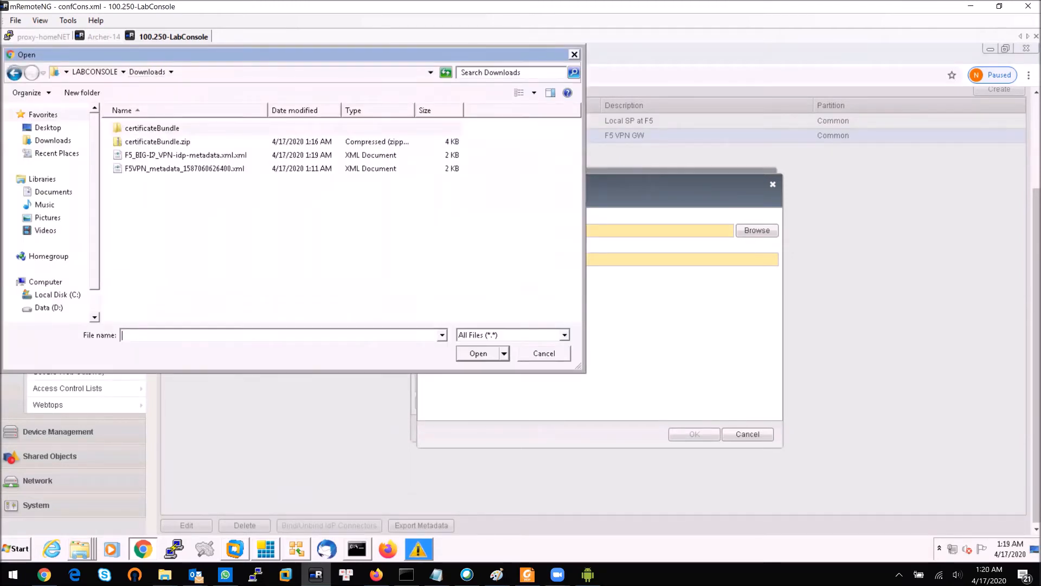
pyautogui.doubleClick(153, 155)
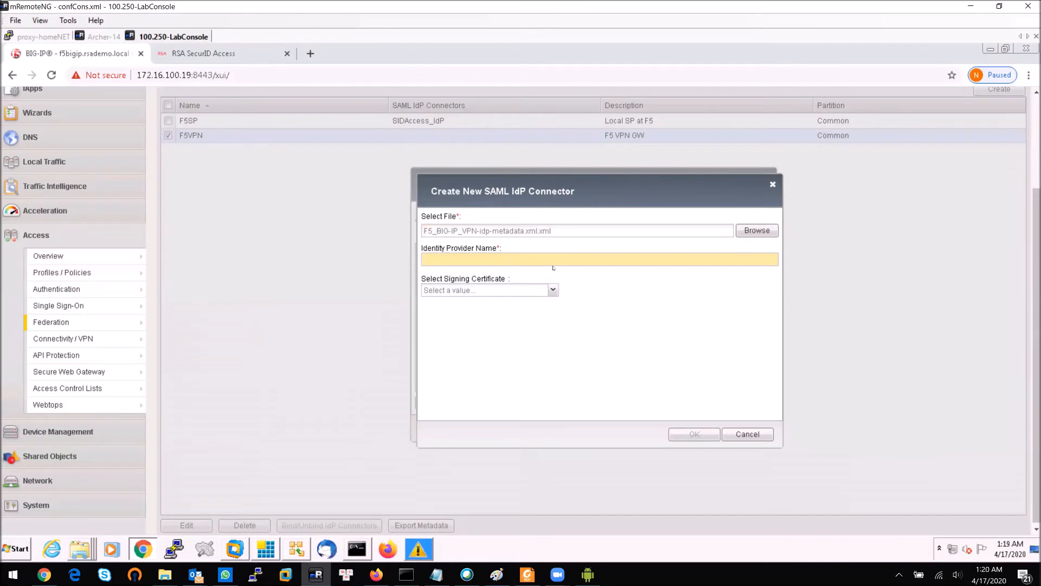
pyautogui.write('S')
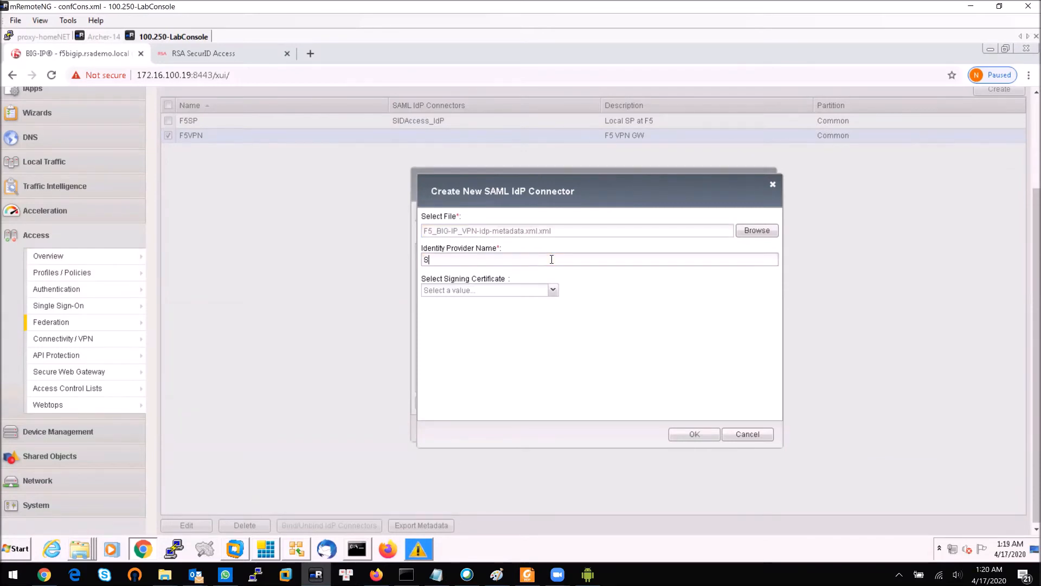
pyautogui.write('IDAccess_VPN_IdP')
pyautogui.click(694, 435)
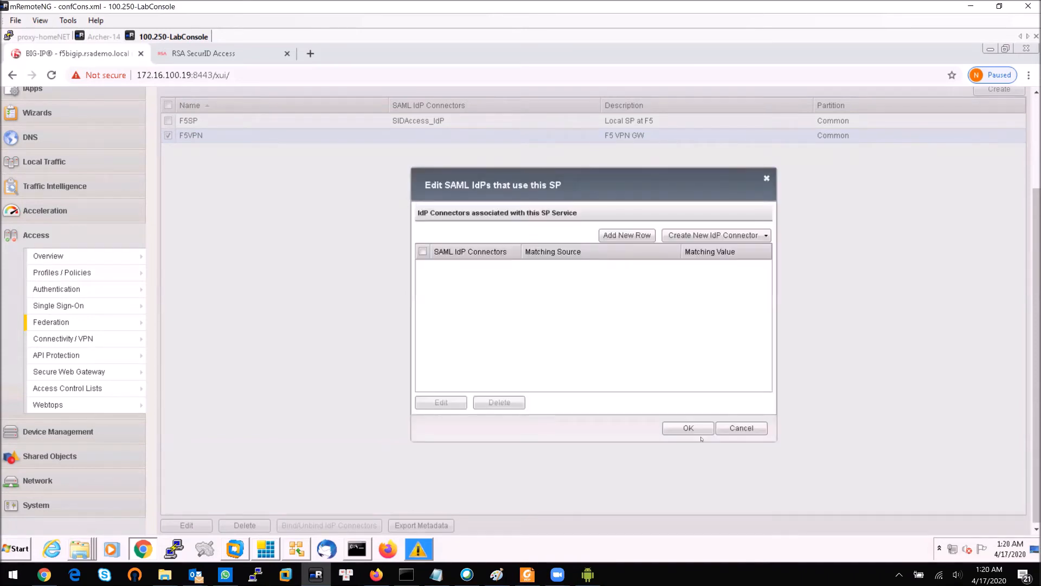
# - Add the SIDAccess_VPN_IdP connector to the F5VPN service's associated IdP connectors and confirm the binding
pyautogui.click(637, 238)
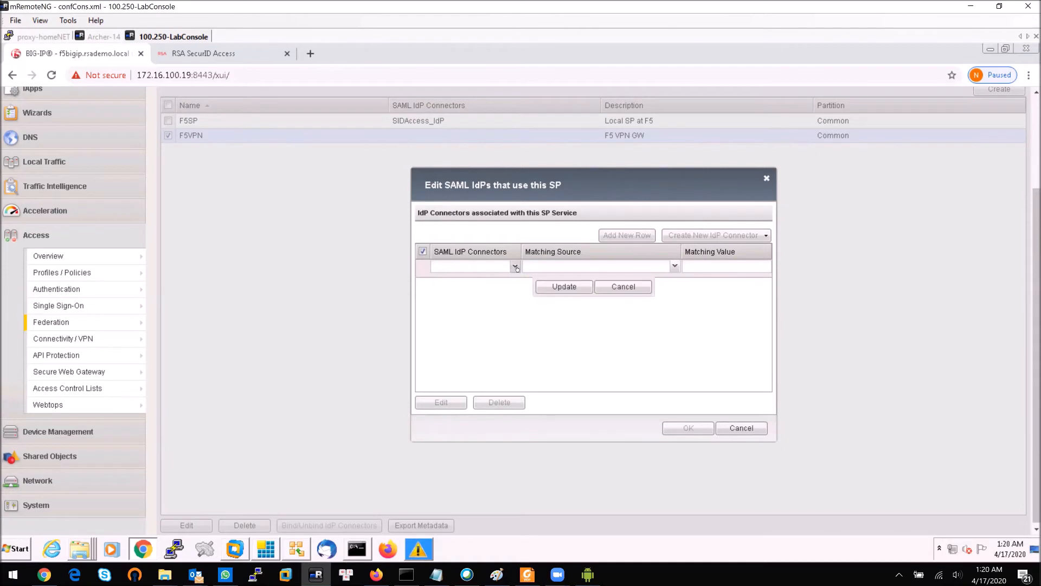
pyautogui.click(515, 267)
pyautogui.click(512, 293)
pyautogui.click(564, 287)
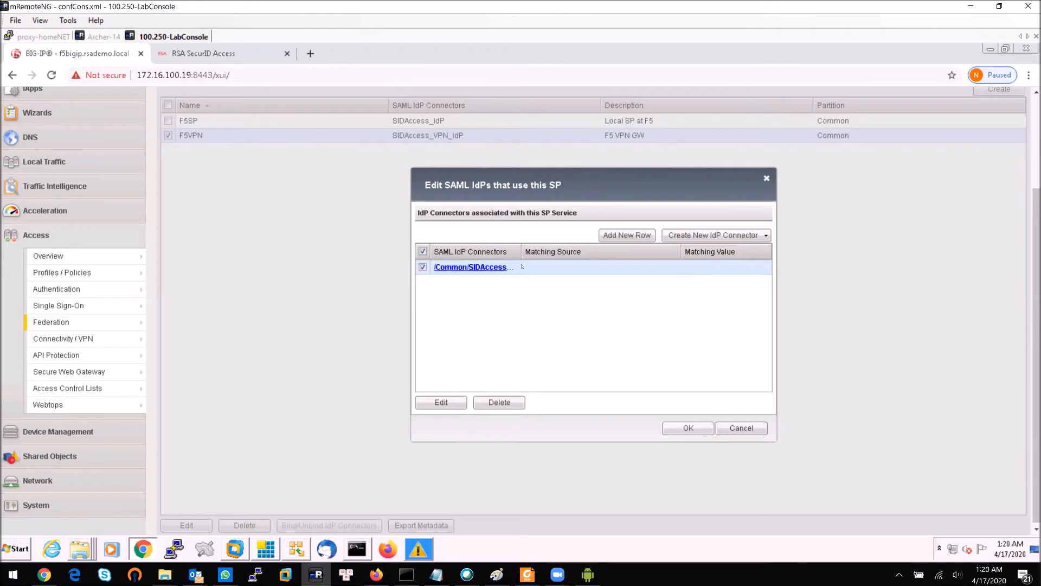
pyautogui.moveTo(412, 289); pyautogui.dragTo(343, 292)
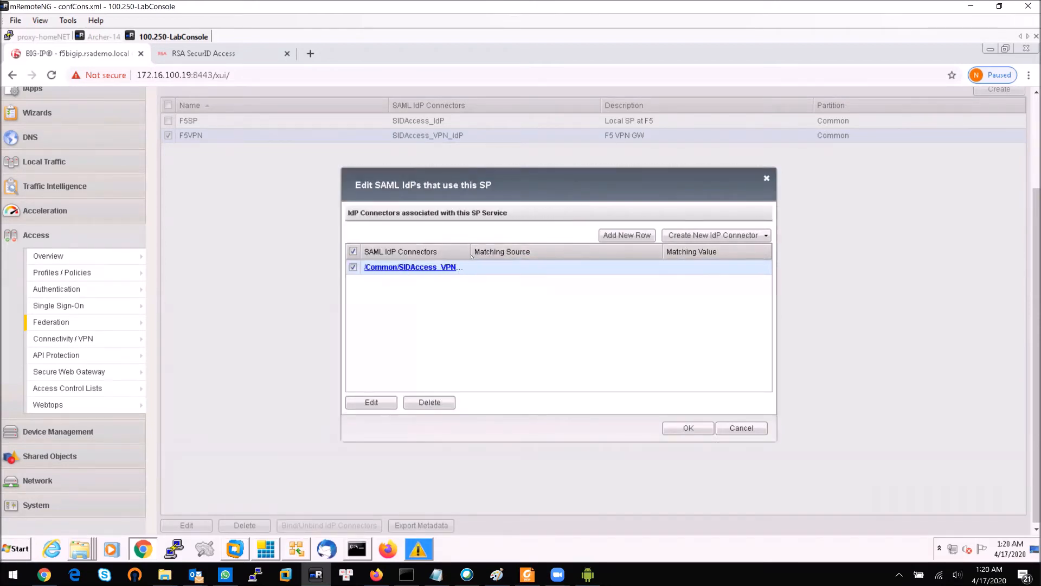
pyautogui.click(695, 432)
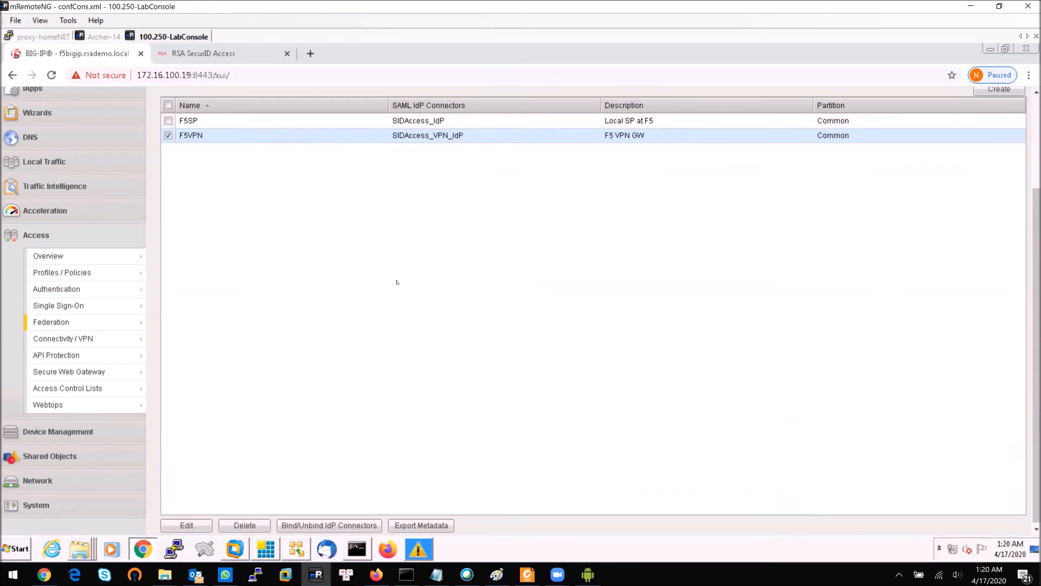
# - Check the SAML service provider's external IdP connectors and their assigned SP services
pyautogui.scroll(3, 396, 282)
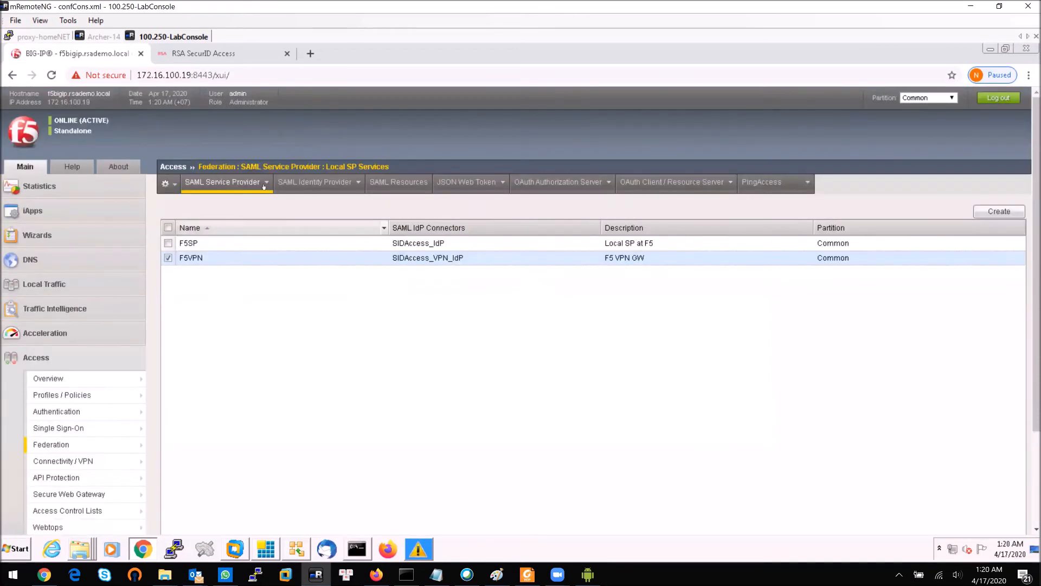
pyautogui.moveTo(255, 183)
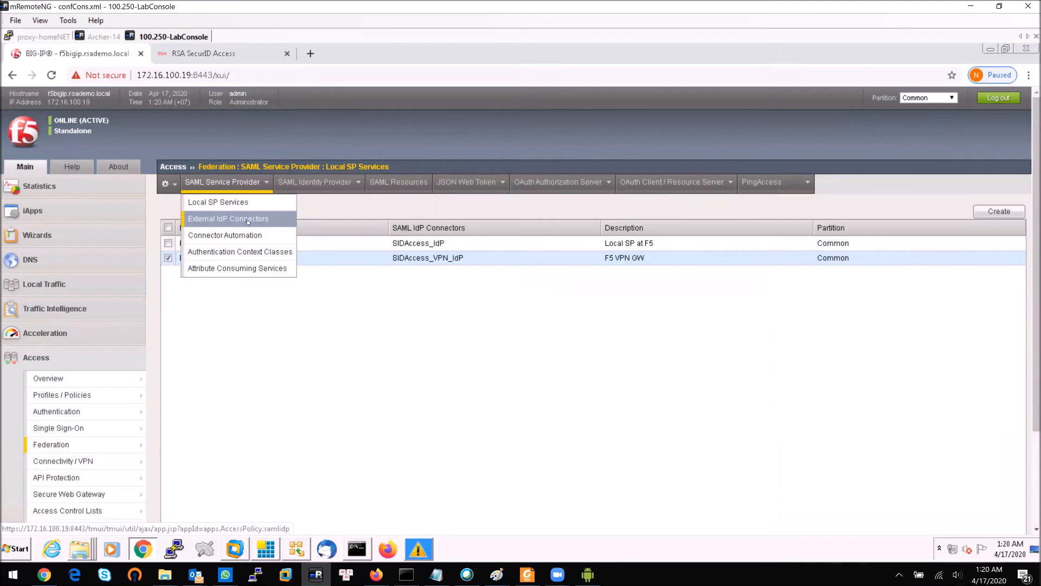
pyautogui.click(245, 219)
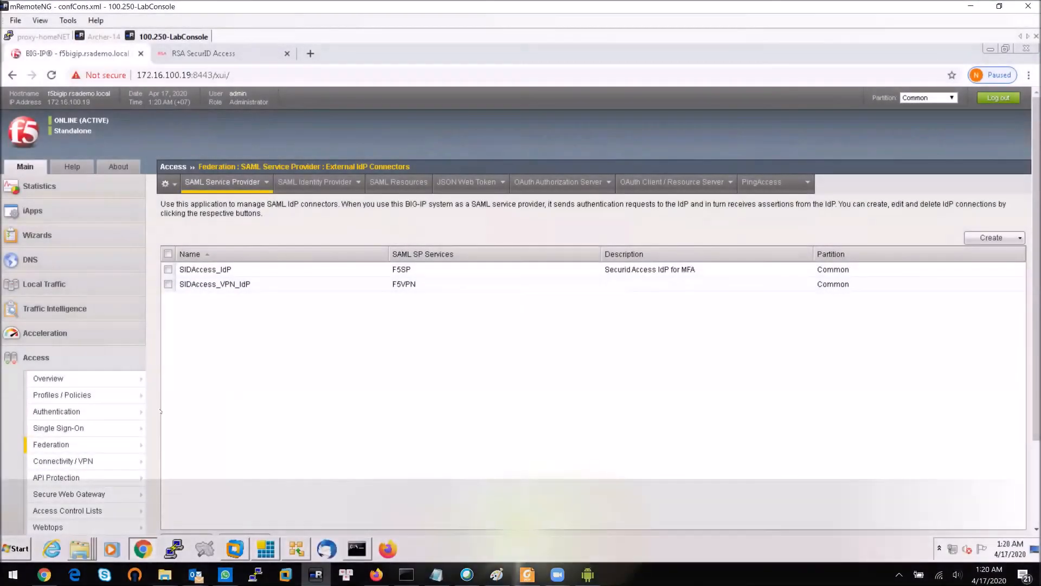
# - Open the VPN-Access access profile's per-session policy in the visual policy editor
pyautogui.moveTo(104, 398)
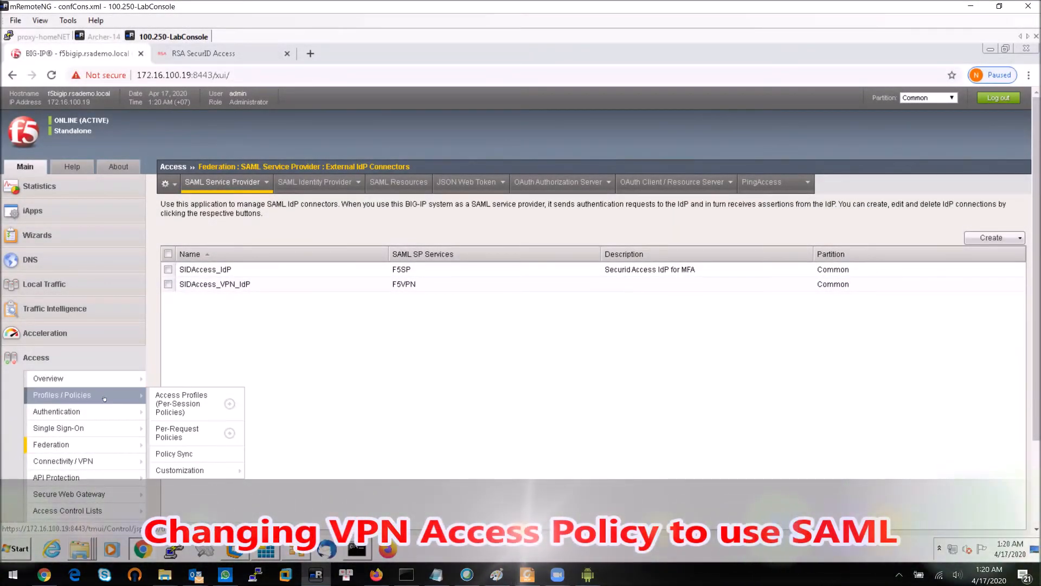
pyautogui.click(178, 404)
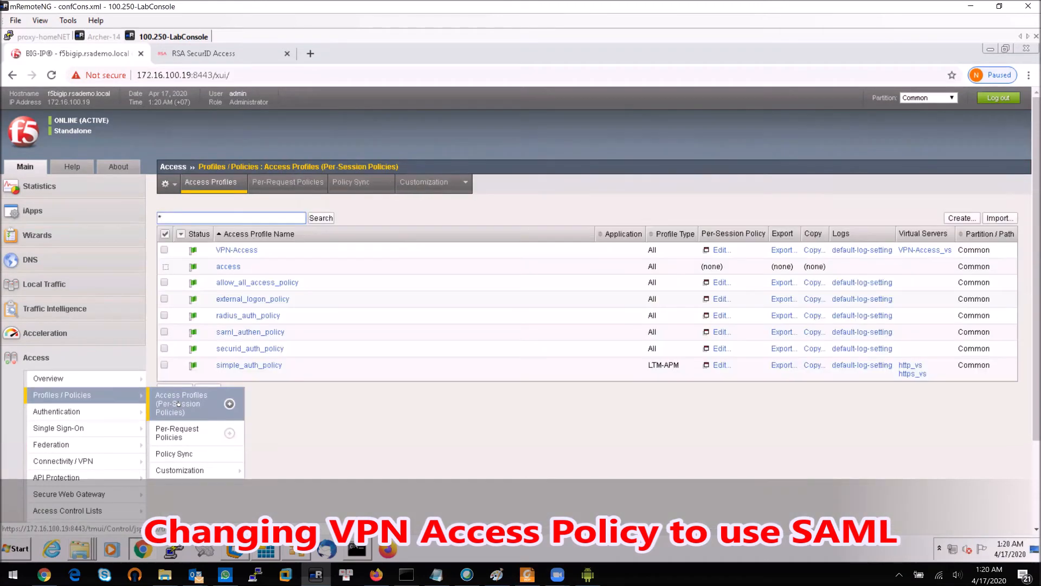
pyautogui.click(243, 253)
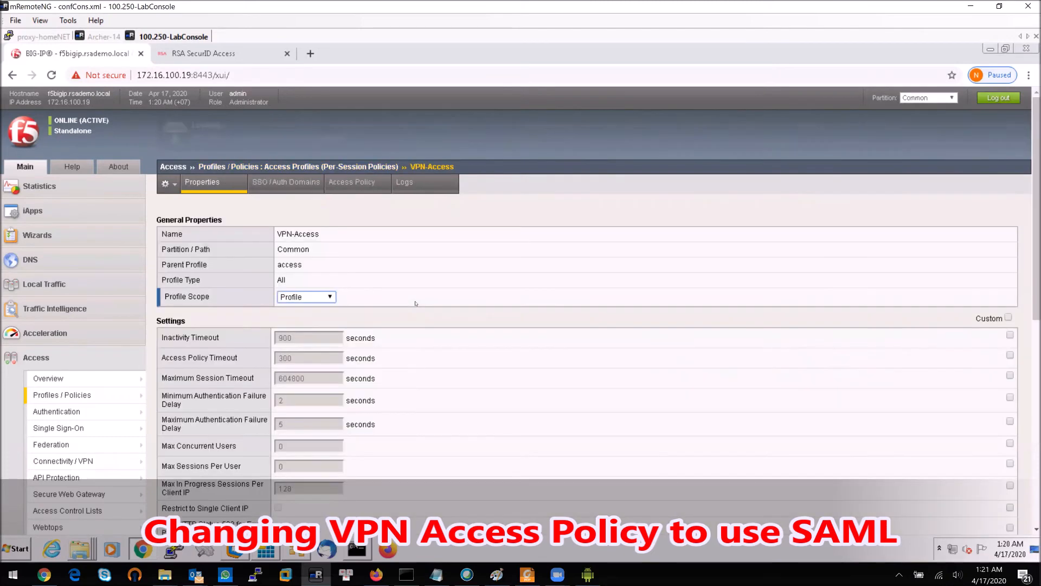
pyautogui.click(361, 186)
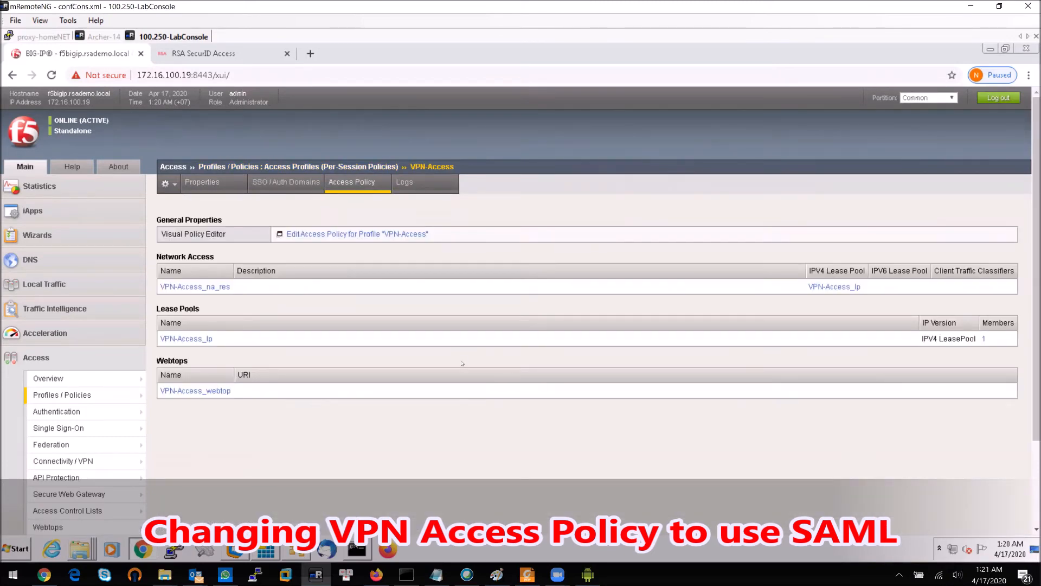
pyautogui.click(384, 235)
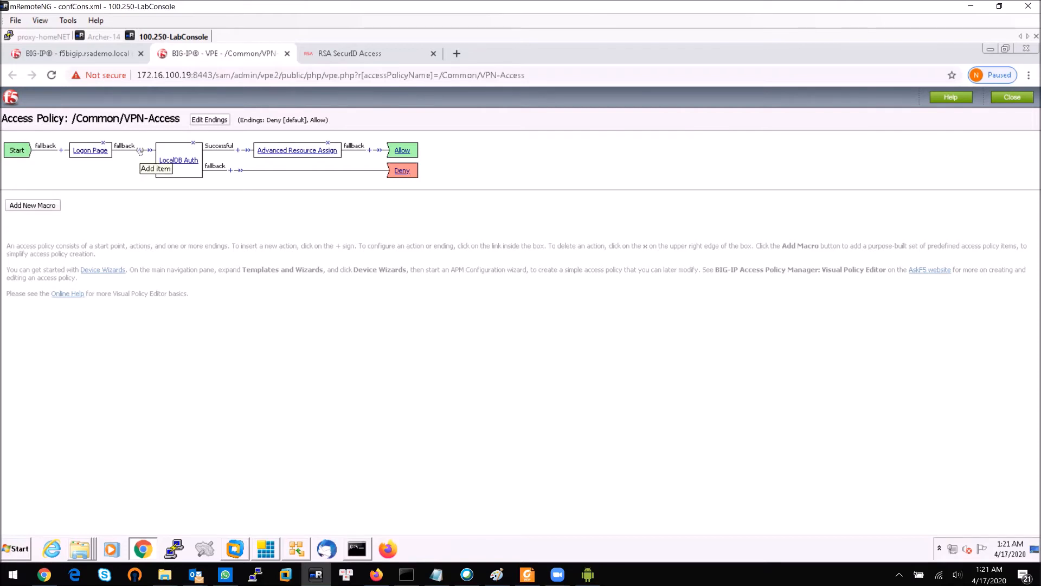
# - Add a SAML Auth authentication item between Logon Page and LocalDB Auth in the VPN-Access policy
pyautogui.click(140, 150)
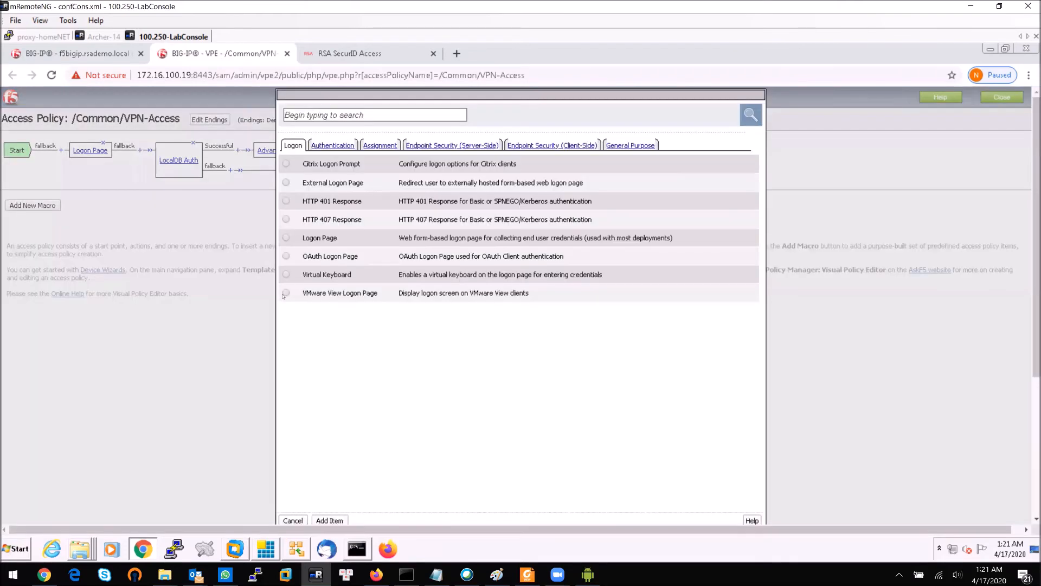
pyautogui.click(325, 145)
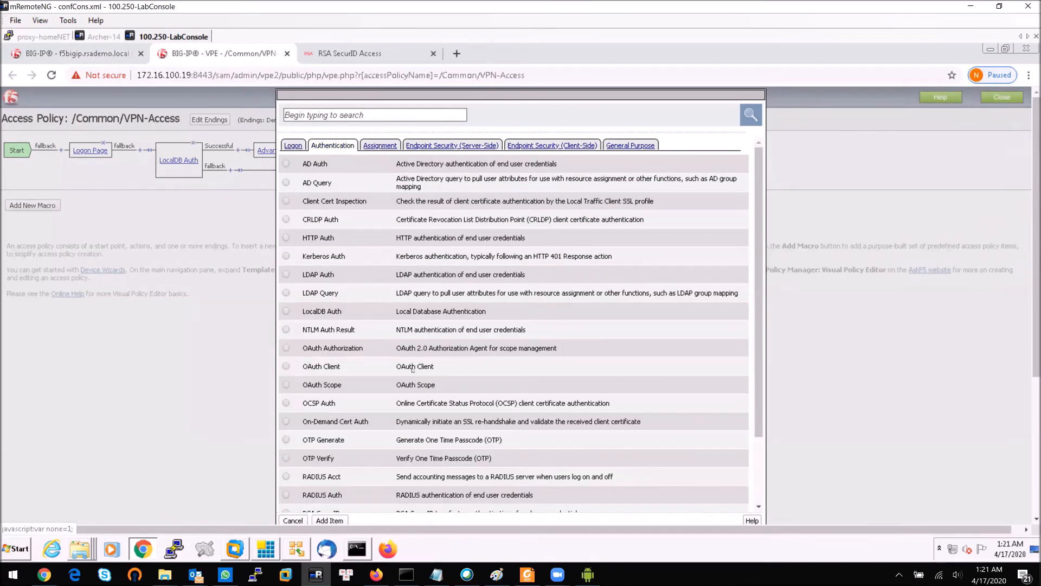
pyautogui.scroll(-4, 412, 368)
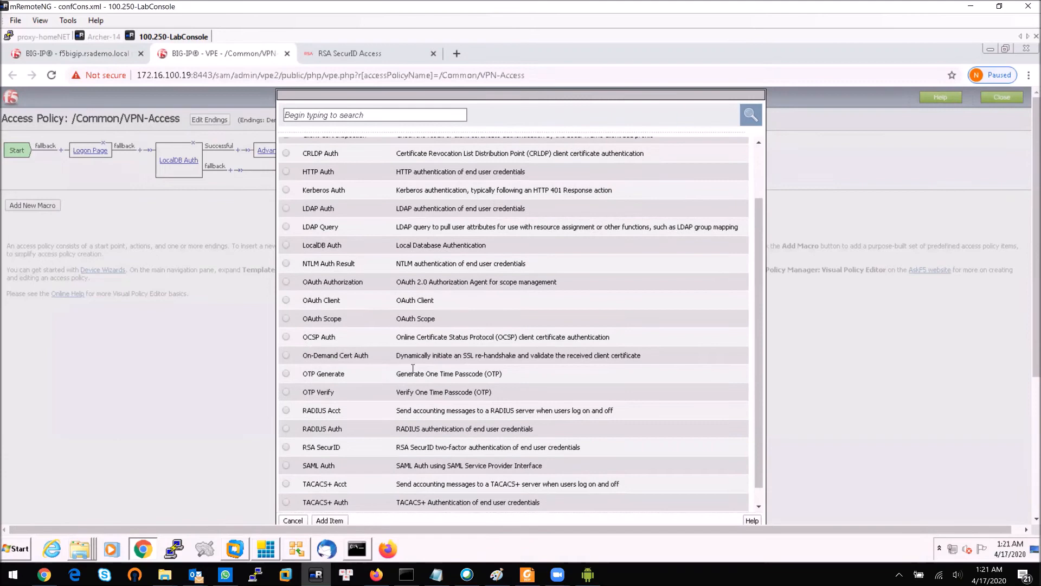
pyautogui.scroll(-2, 350, 424)
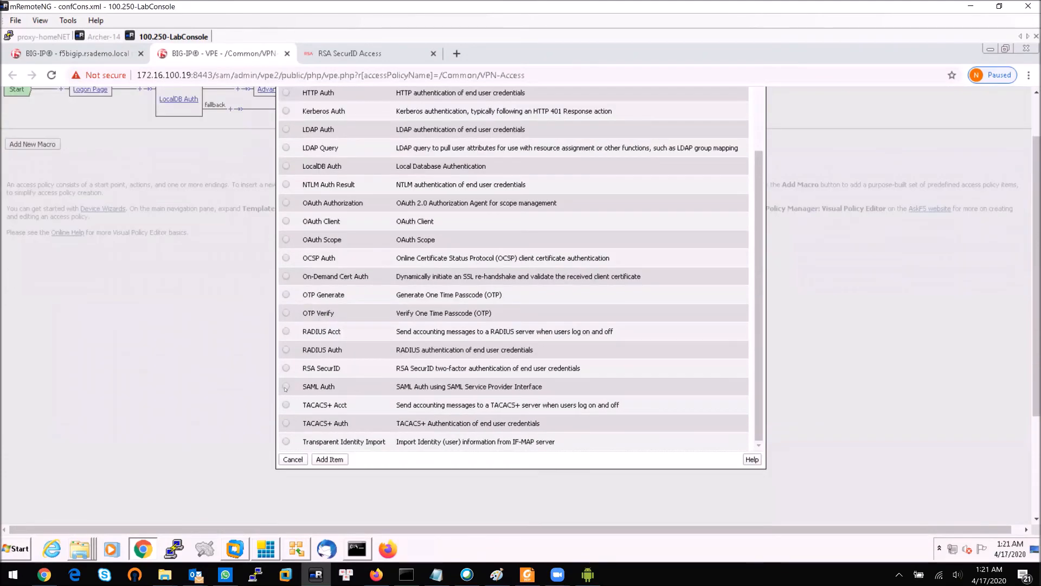
pyautogui.click(286, 387)
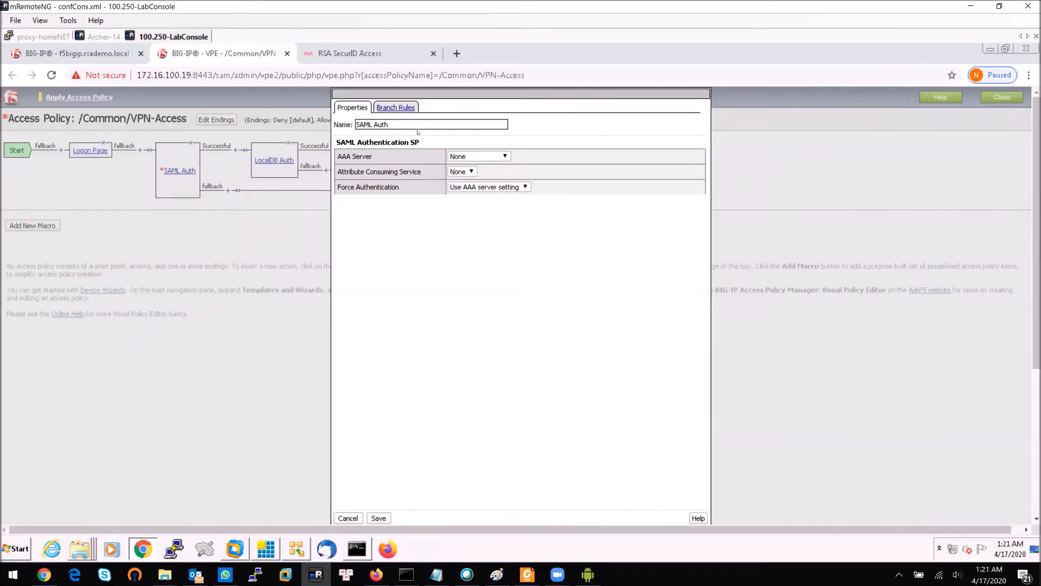
# - Set the SAML Auth item's AAA server to /Common/F5VPN, check its branch rules and save the item
pyautogui.click(477, 156)
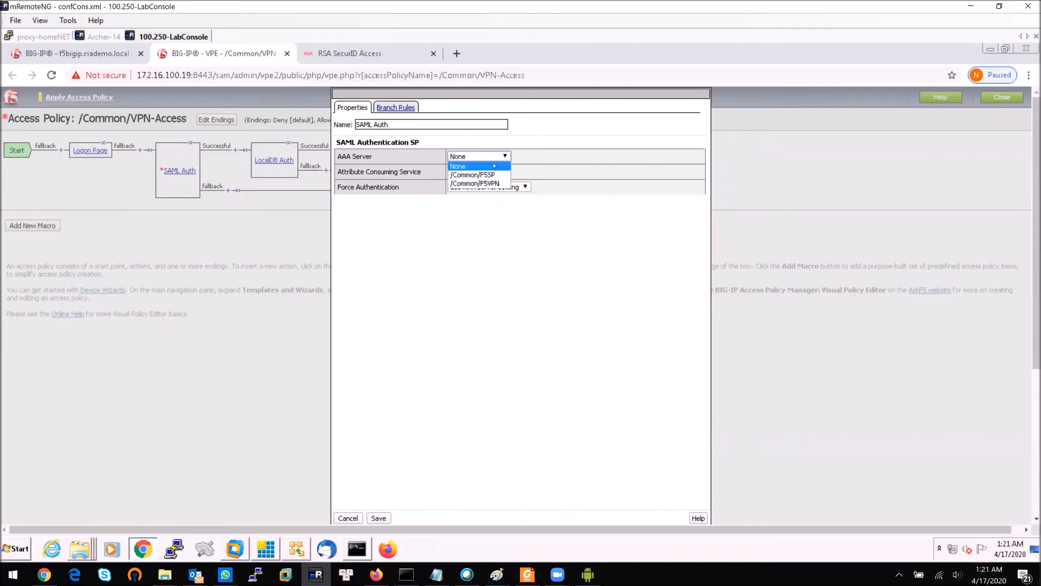
pyautogui.click(490, 184)
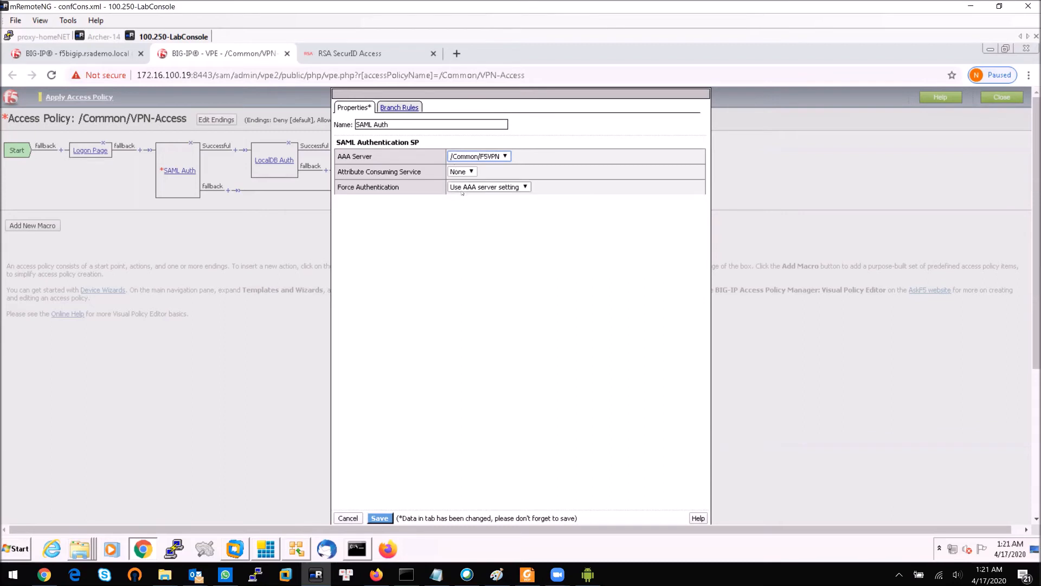
pyautogui.click(408, 108)
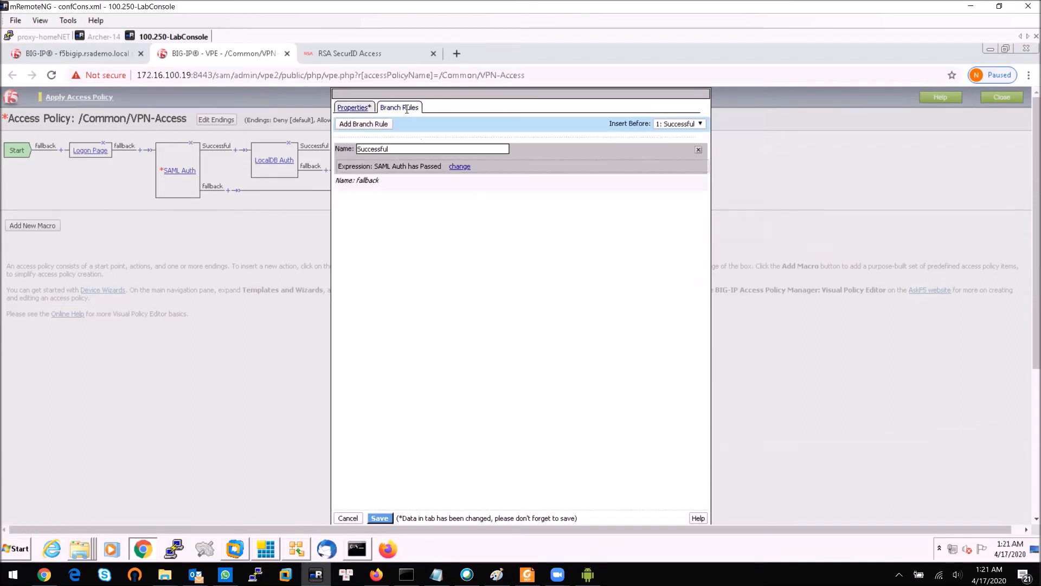
pyautogui.click(384, 519)
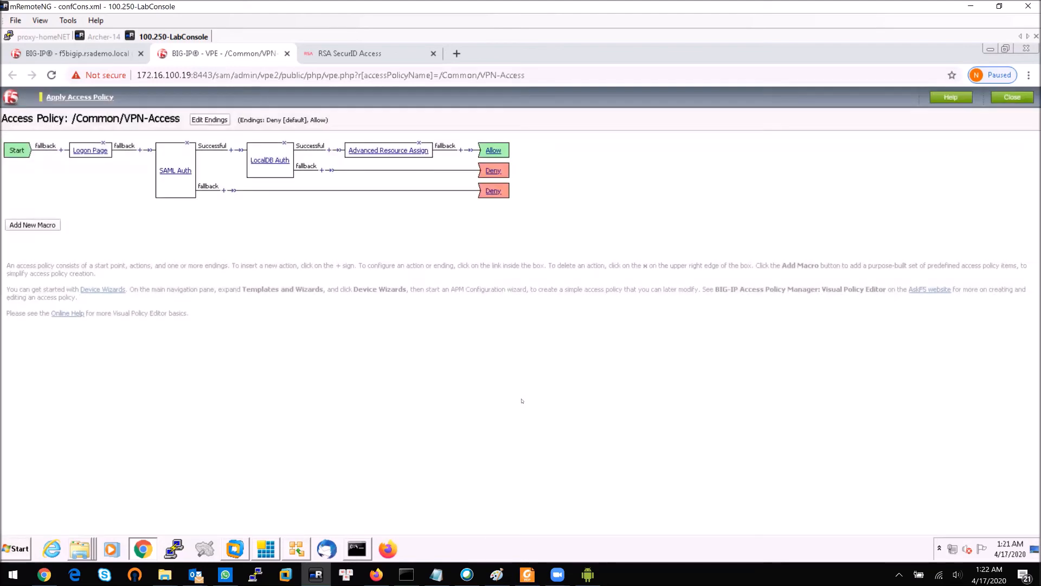
# - Delete the LocalDB Auth and Logon Page actions from the VPN-Access policy, reconnecting the preceding nodes to the following branches
pyautogui.click(285, 144)
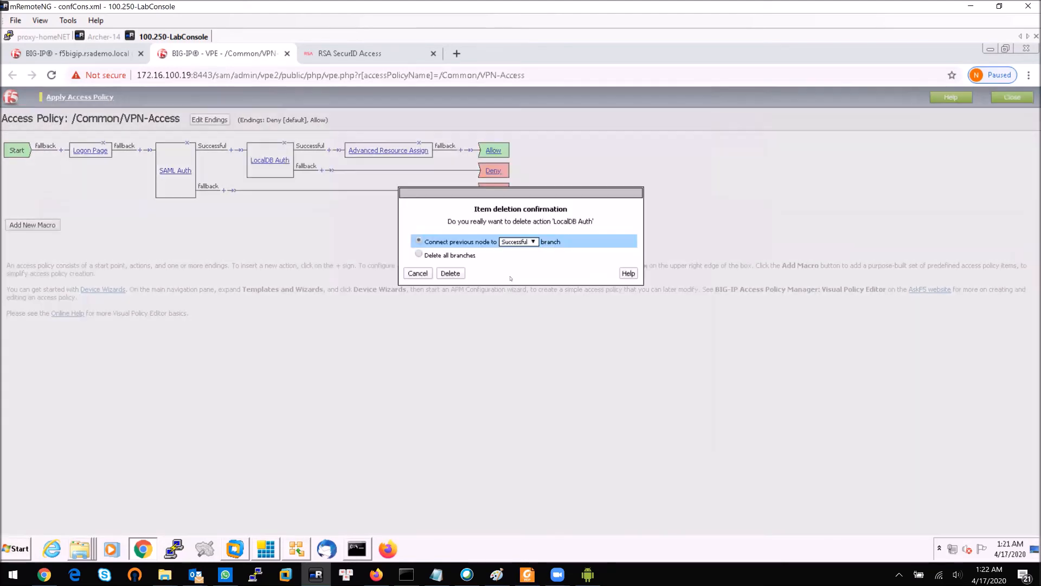
pyautogui.click(450, 273)
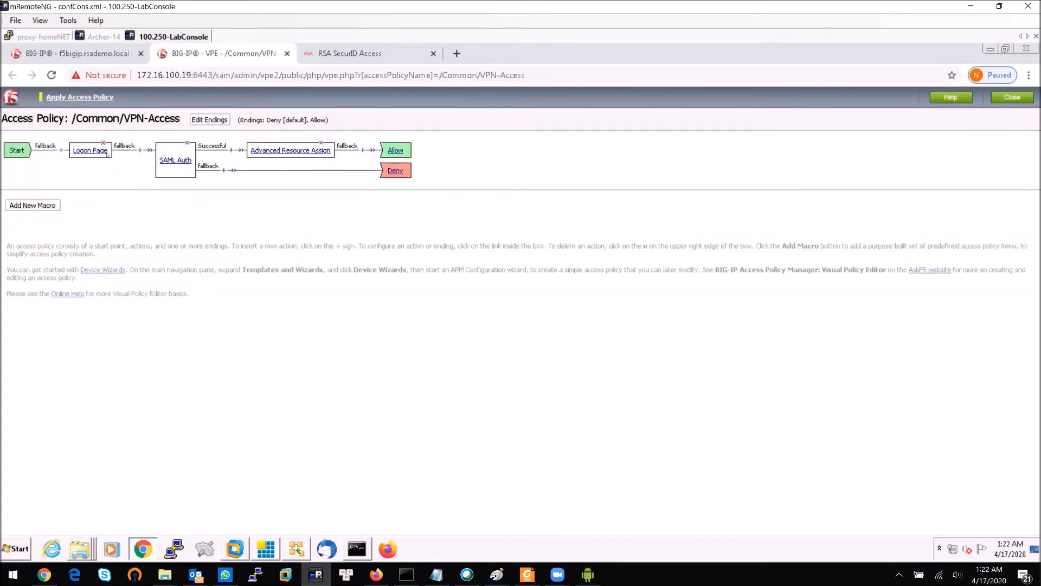
pyautogui.click(103, 143)
pyautogui.click(452, 273)
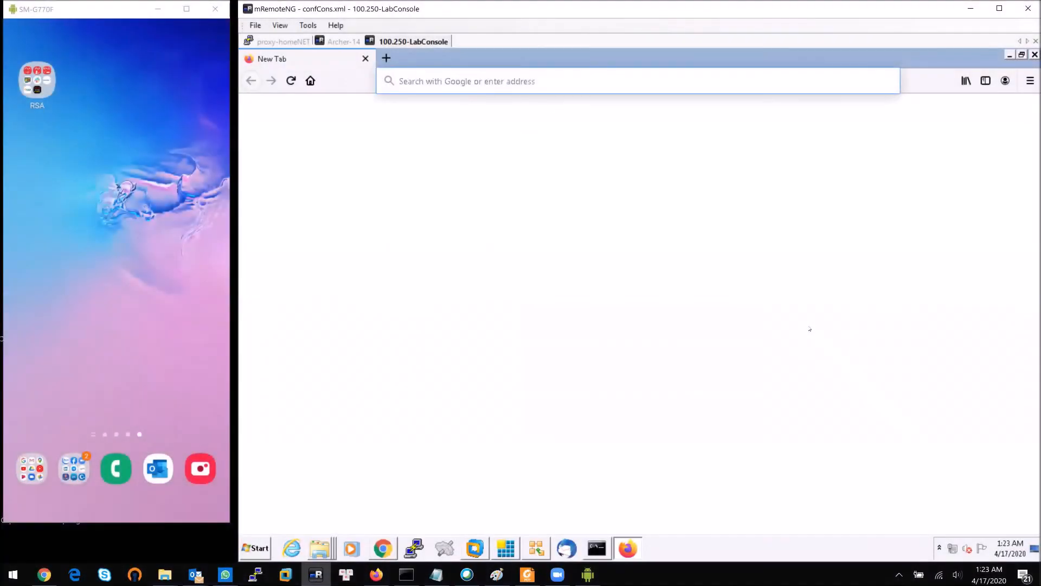
# - Switch to Firefox and open the VPN address 172.16.100.59
pyautogui.write('1')
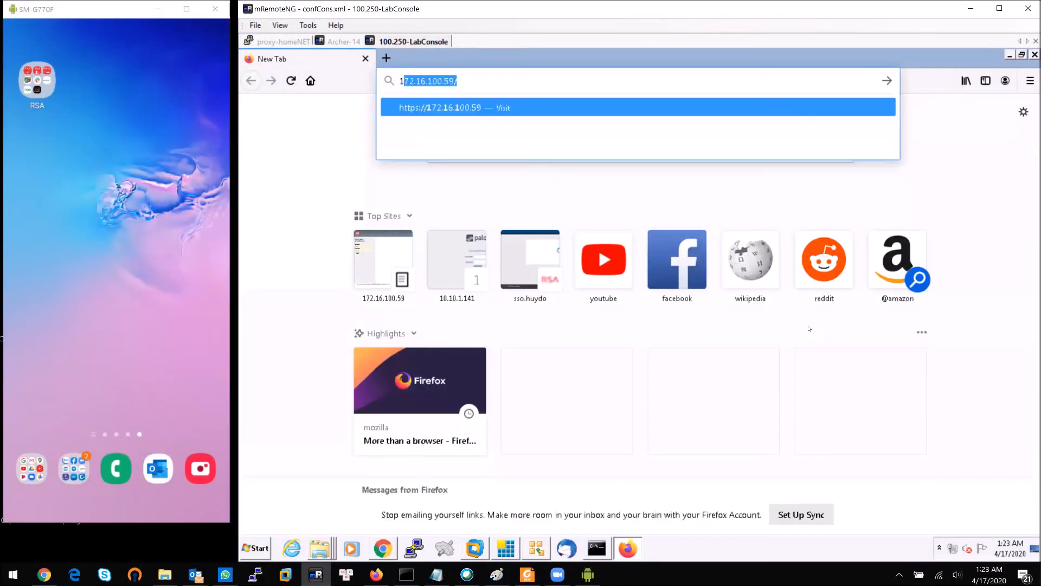
pyautogui.write('72')
pyautogui.press('Return')
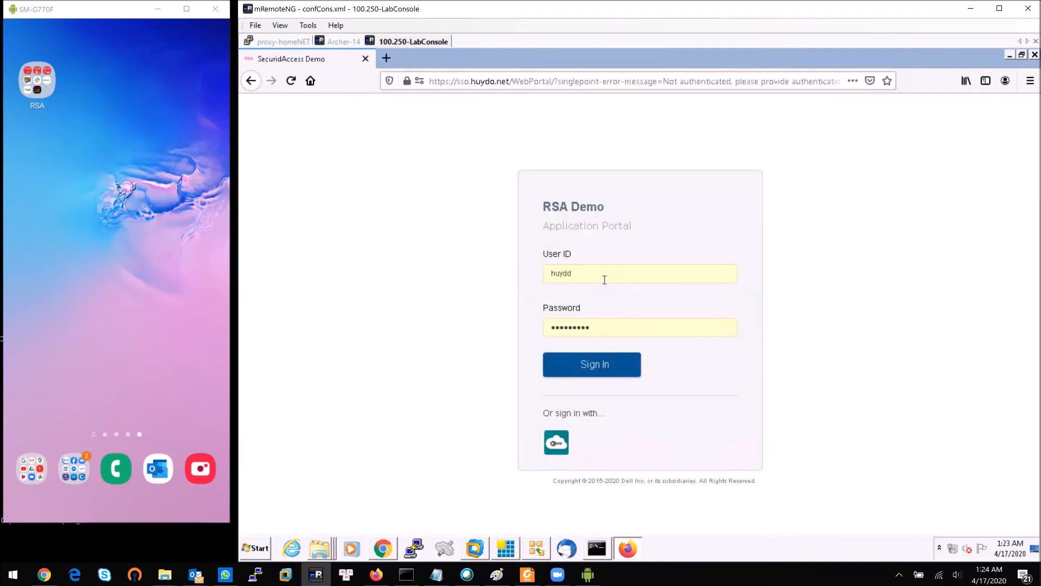
# - Sign in to the RSA Demo portal with the prefilled credentials and approve the phone's sign-in request, without remembering the browser
pyautogui.doubleClick(654, 324)
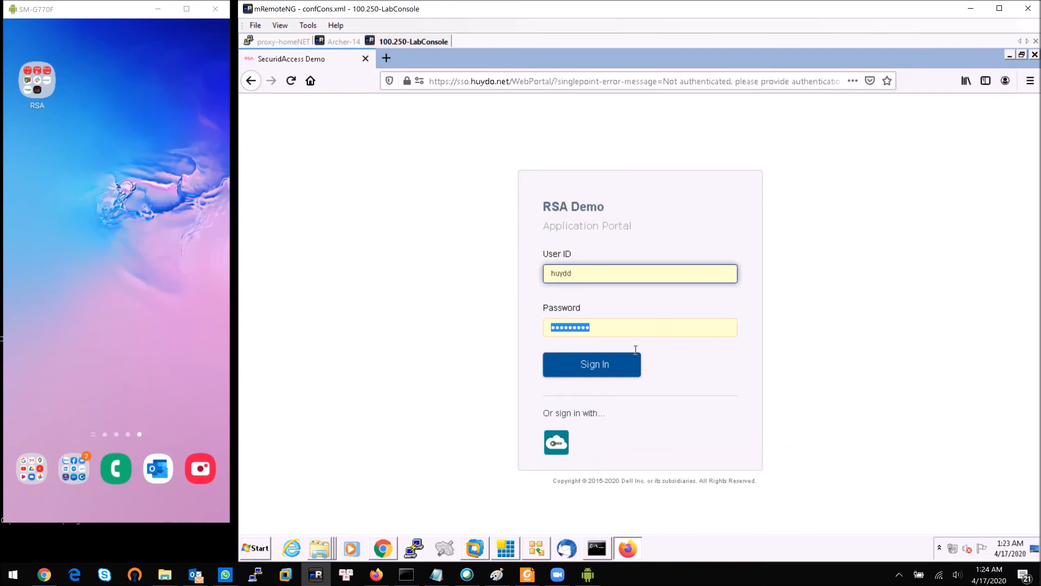
pyautogui.click(605, 367)
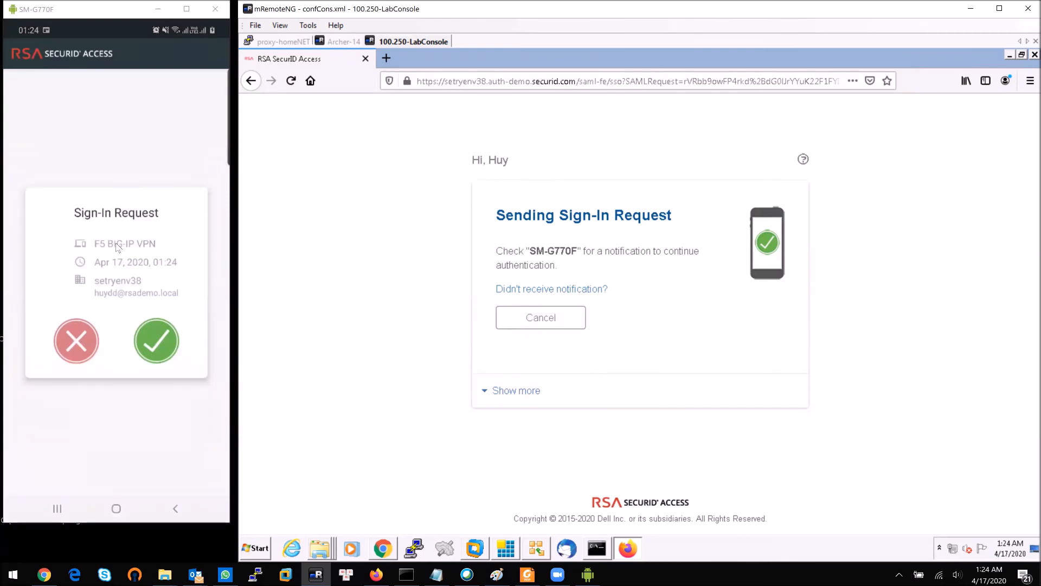
pyautogui.click(159, 340)
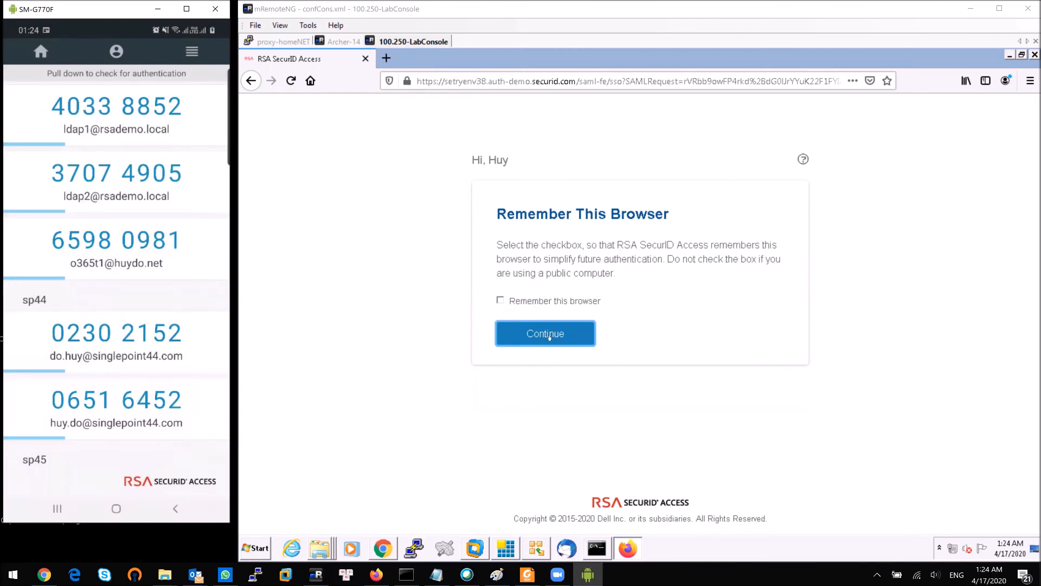
pyautogui.click(549, 336)
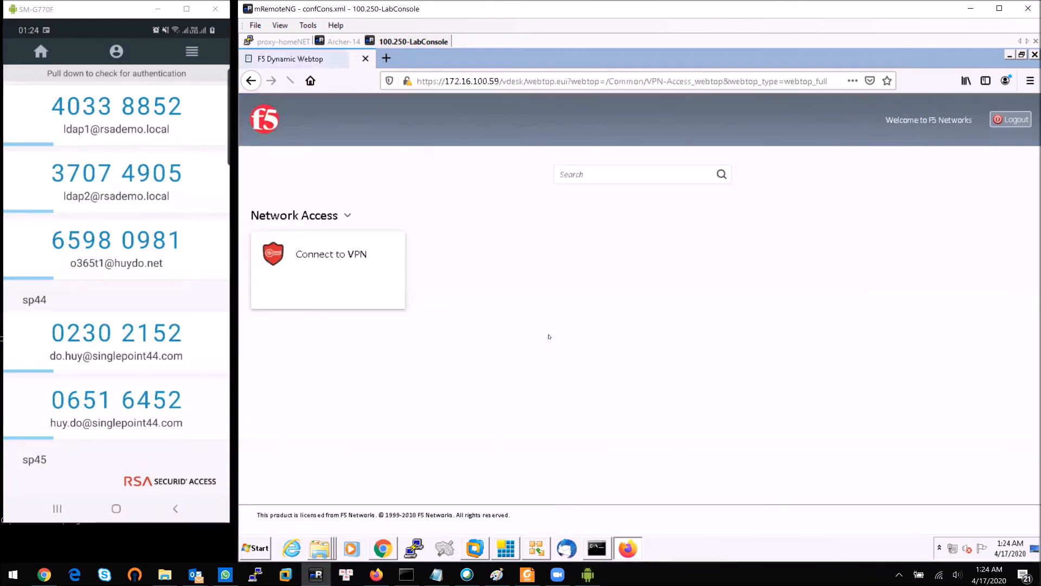
# - Connect to the VPN from the F5 webtop and proceed past both security certificate warnings
pyautogui.click(337, 273)
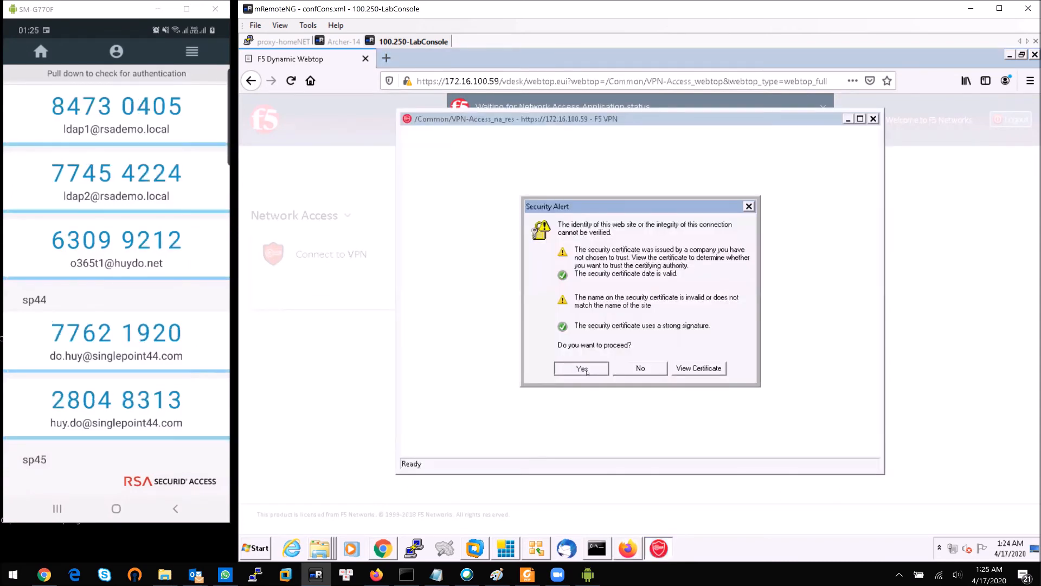
pyautogui.click(591, 369)
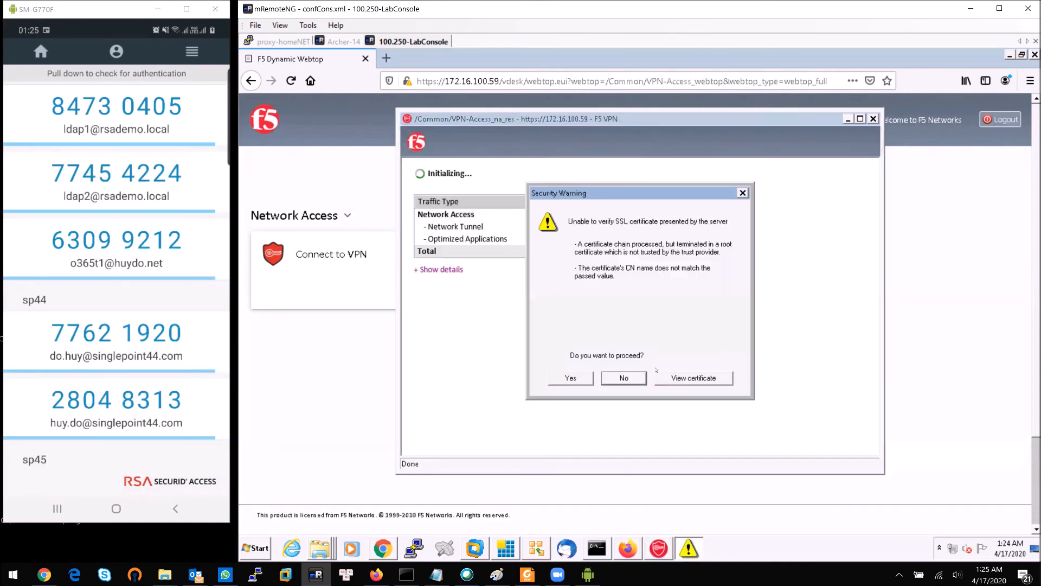
pyautogui.click(588, 380)
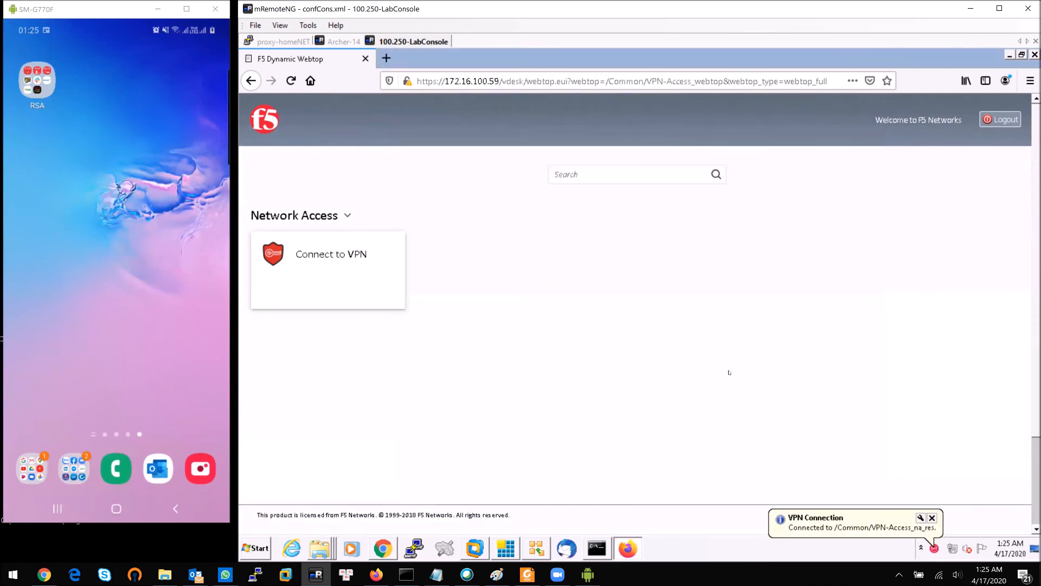
# - Examine the F5 VPN connection's details and the PPP adapter's IP configuration, closing the configuration file when done
pyautogui.click(940, 548)
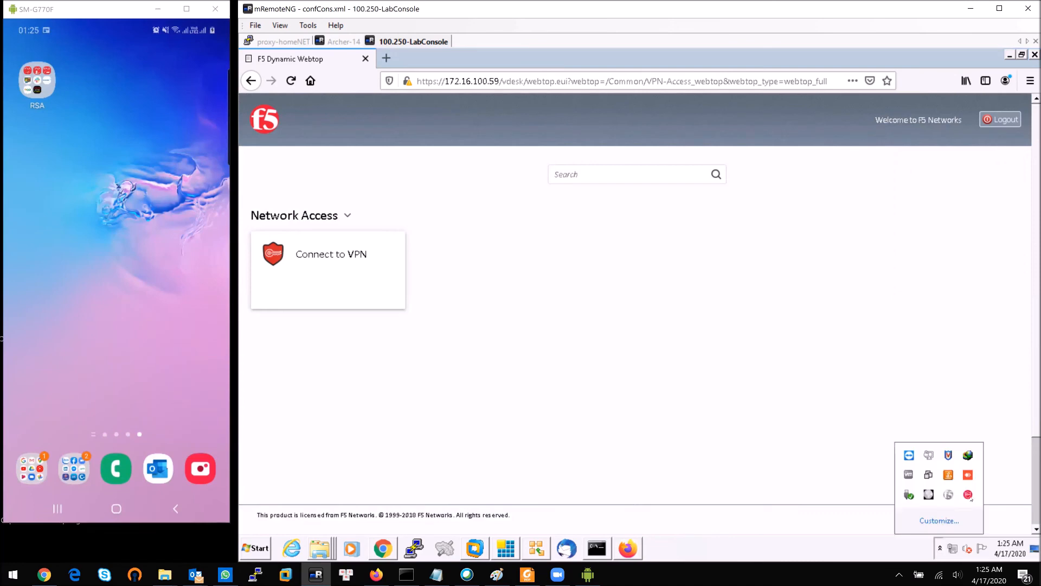
pyautogui.click(969, 496)
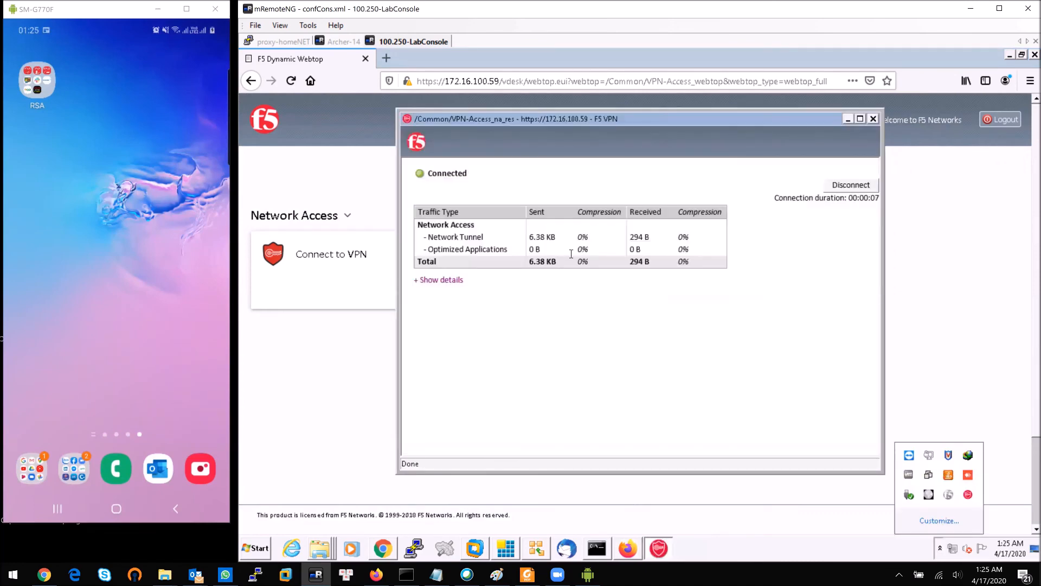
pyautogui.click(443, 280)
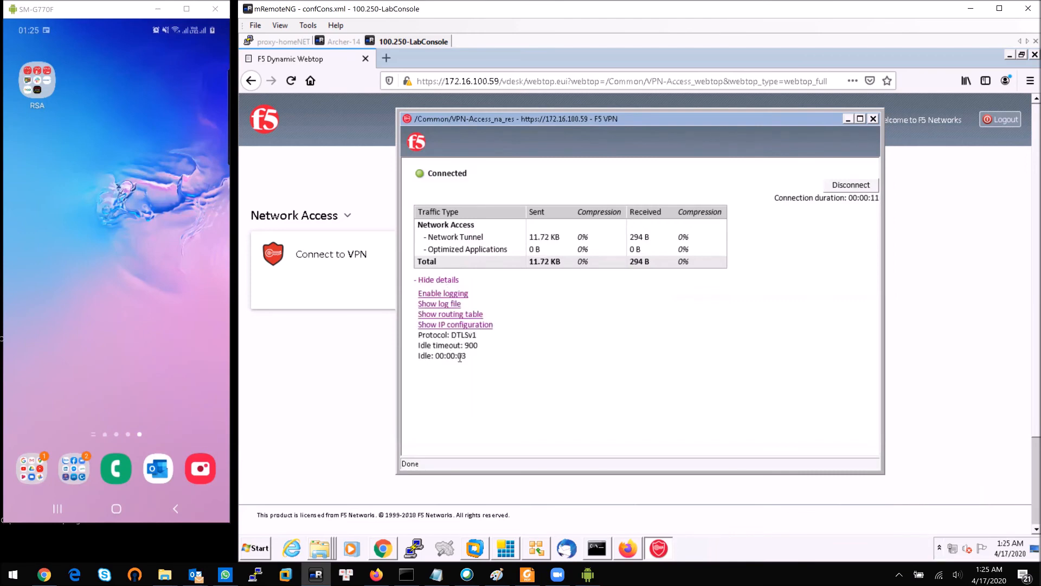
pyautogui.click(476, 325)
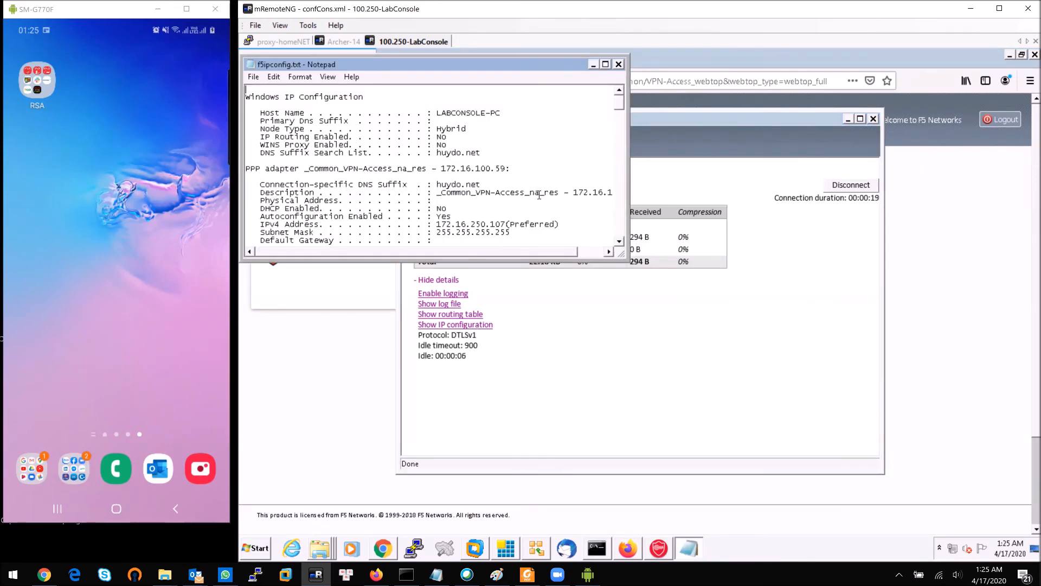
pyautogui.moveTo(437, 185); pyautogui.dragTo(522, 230)
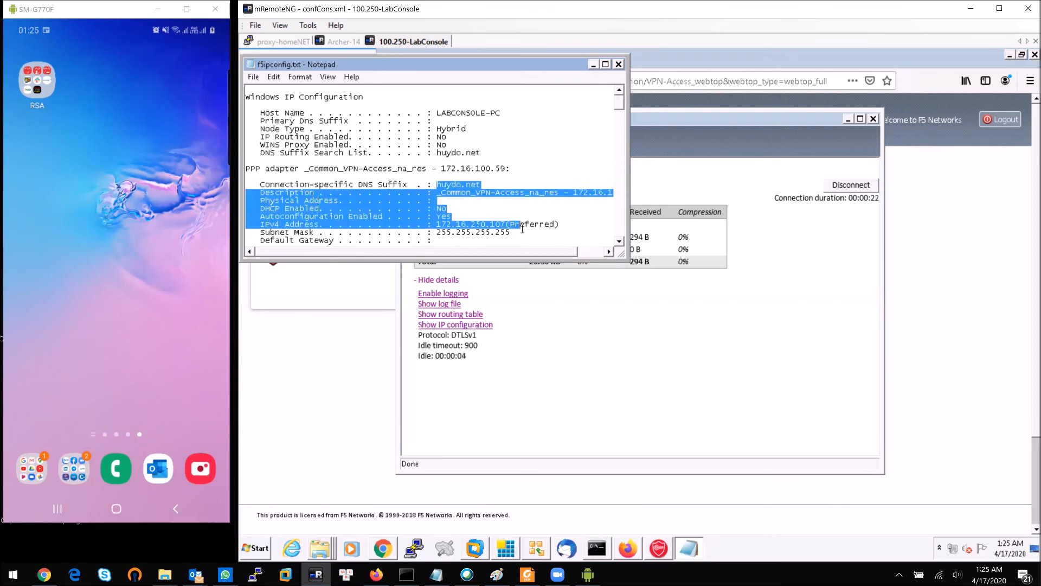
pyautogui.click(619, 64)
# - Disconnect the VPN, log out of the F5 webtop and clear the browser windows from the desktop
pyautogui.click(856, 183)
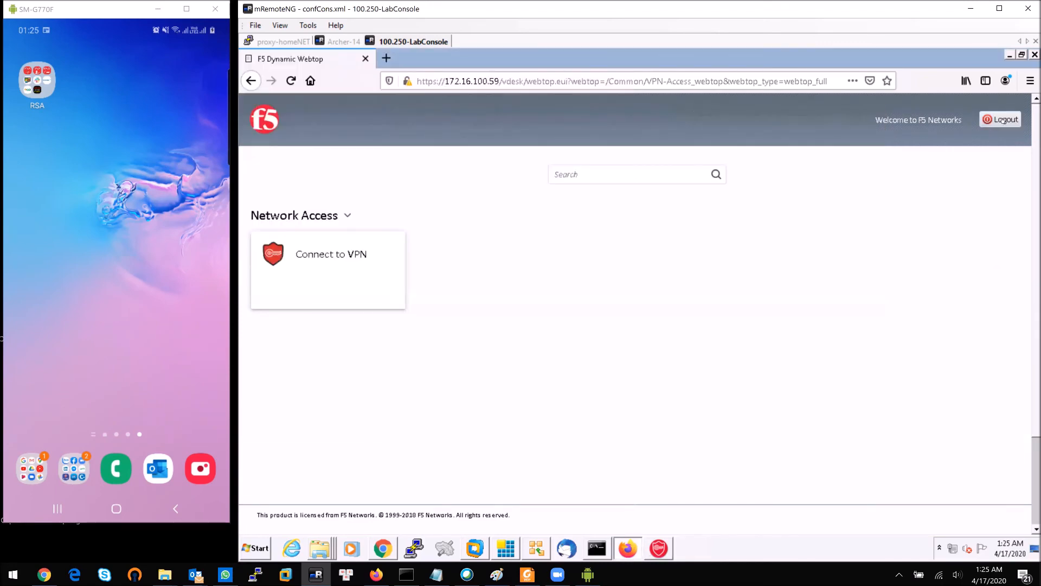
pyautogui.click(1003, 120)
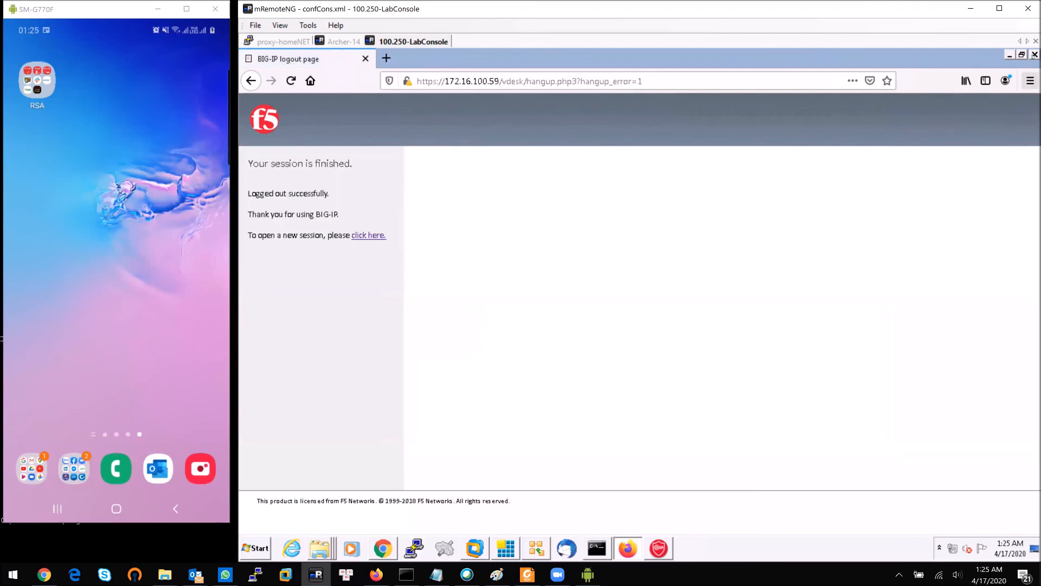
pyautogui.click(1035, 55)
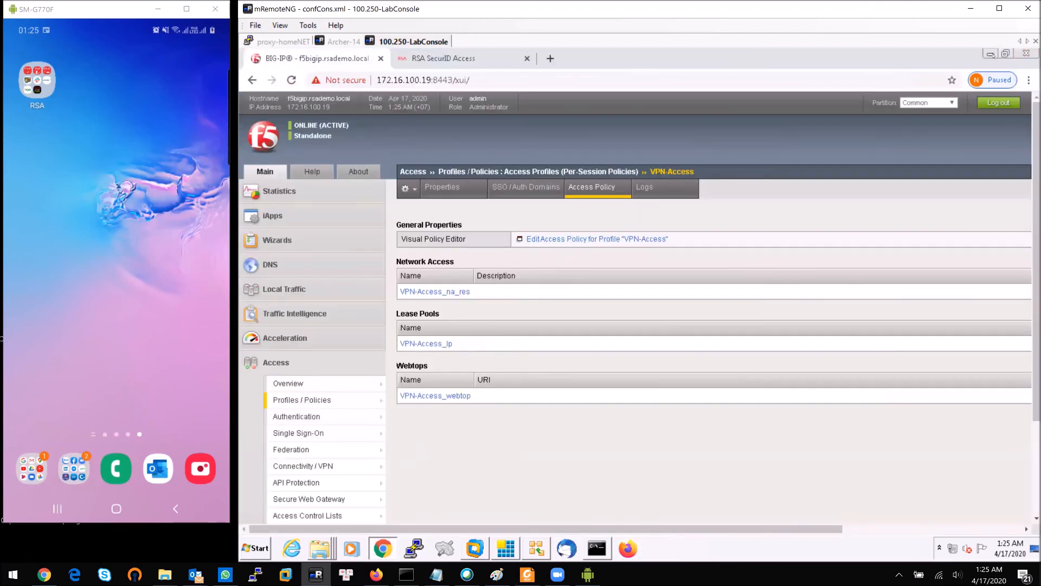
pyautogui.click(1036, 55)
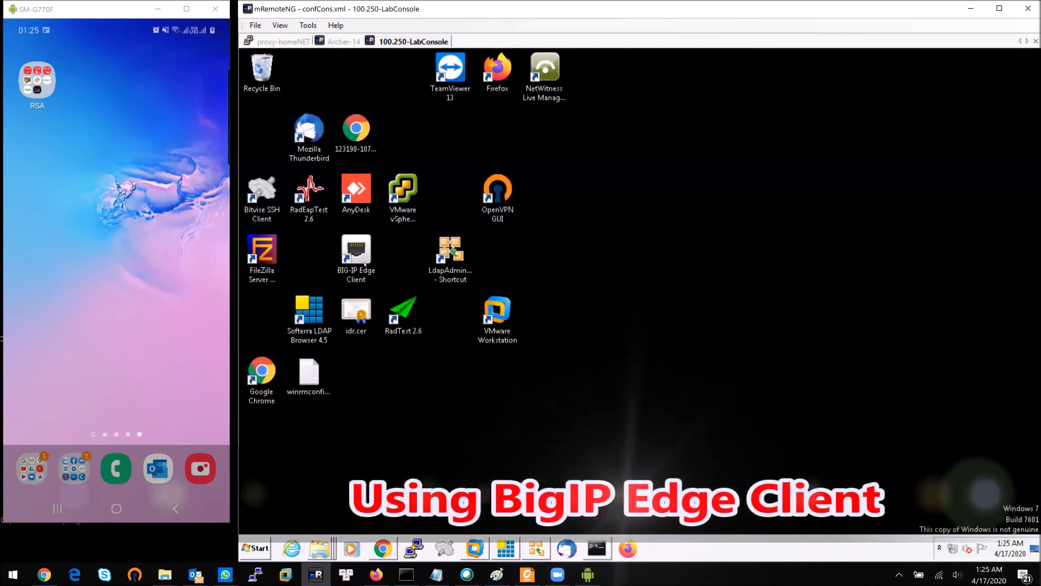
# - Open the BIG-IP Edge Client and sort the desktop icons by size
pyautogui.doubleClick(357, 257)
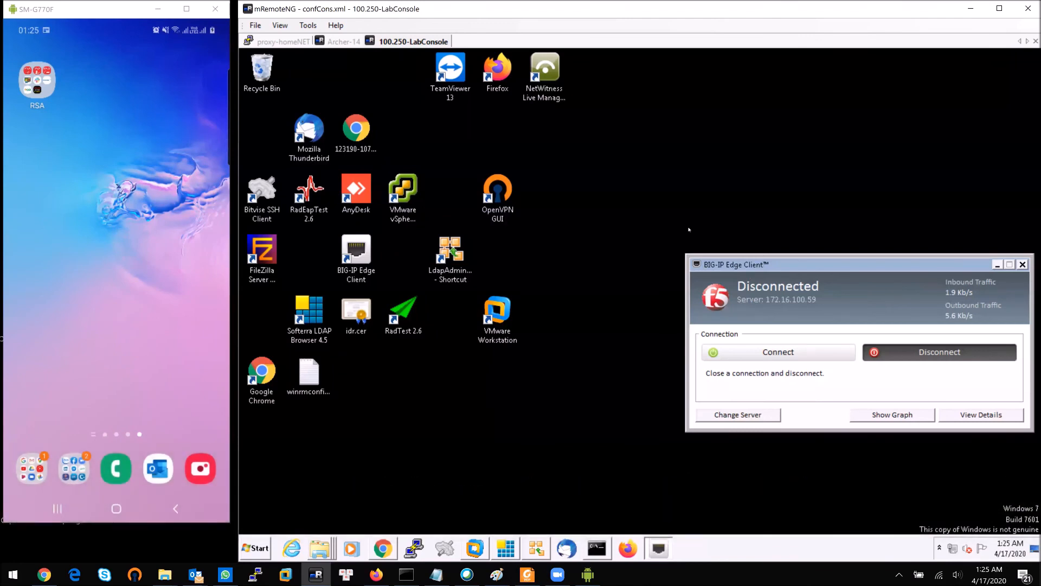
pyautogui.rightClick(725, 152)
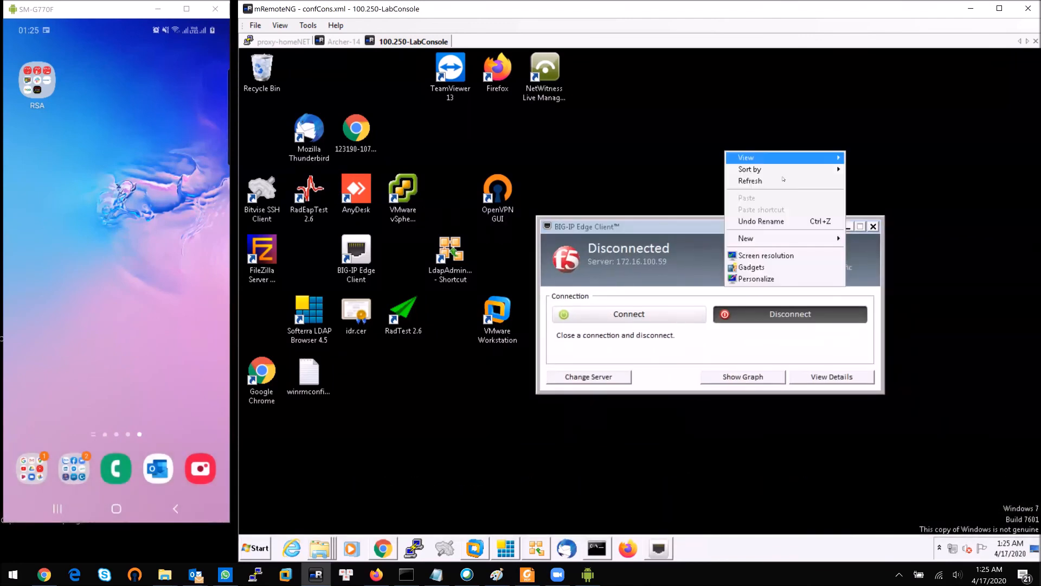
pyautogui.moveTo(829, 172)
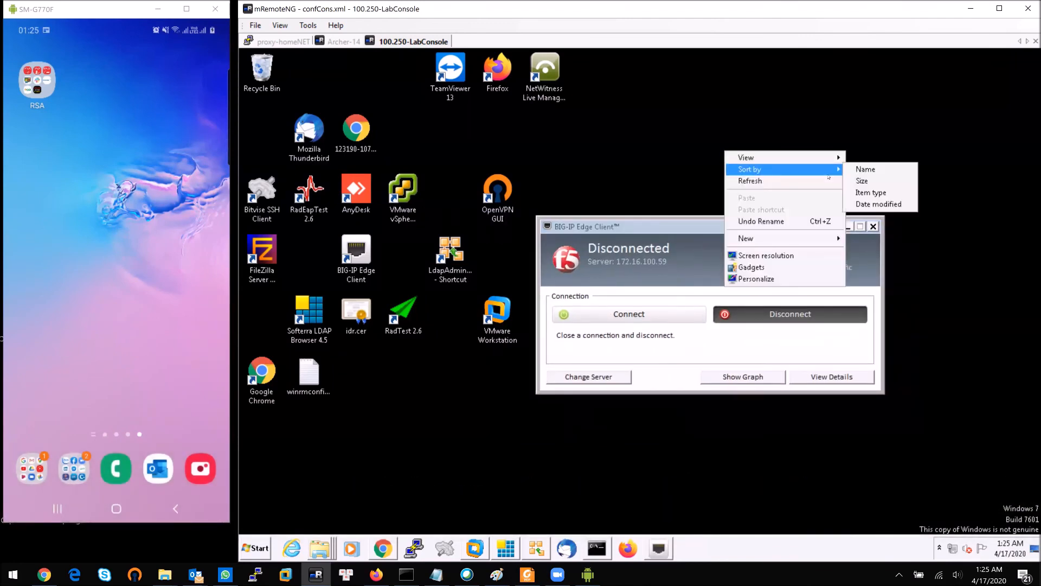
pyautogui.click(861, 180)
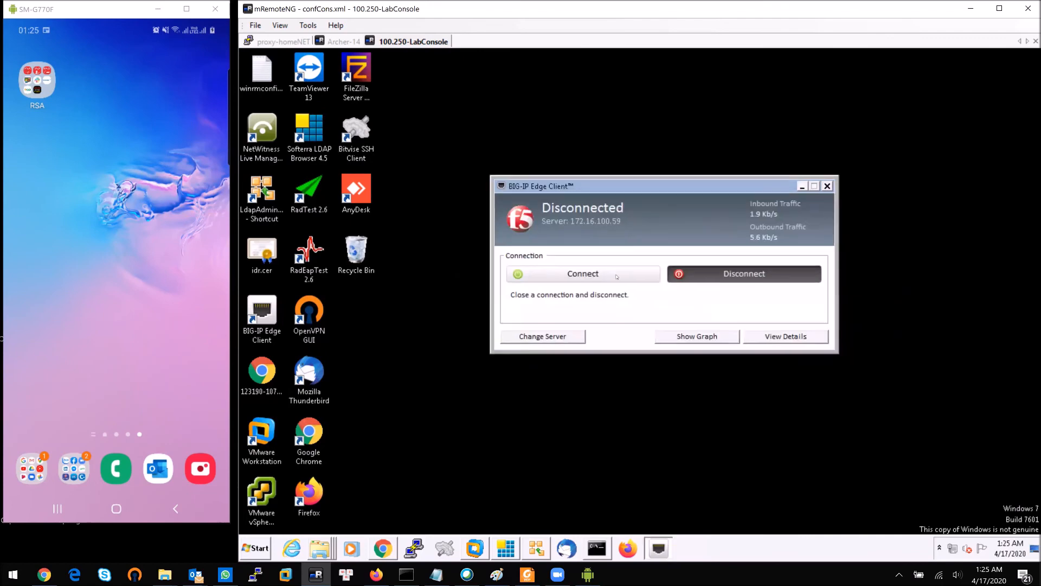
# - Connect the BIG-IP Edge Client, signing in with the user ID and password and approving the phone's sign-in request, without remembering the browser
pyautogui.click(612, 275)
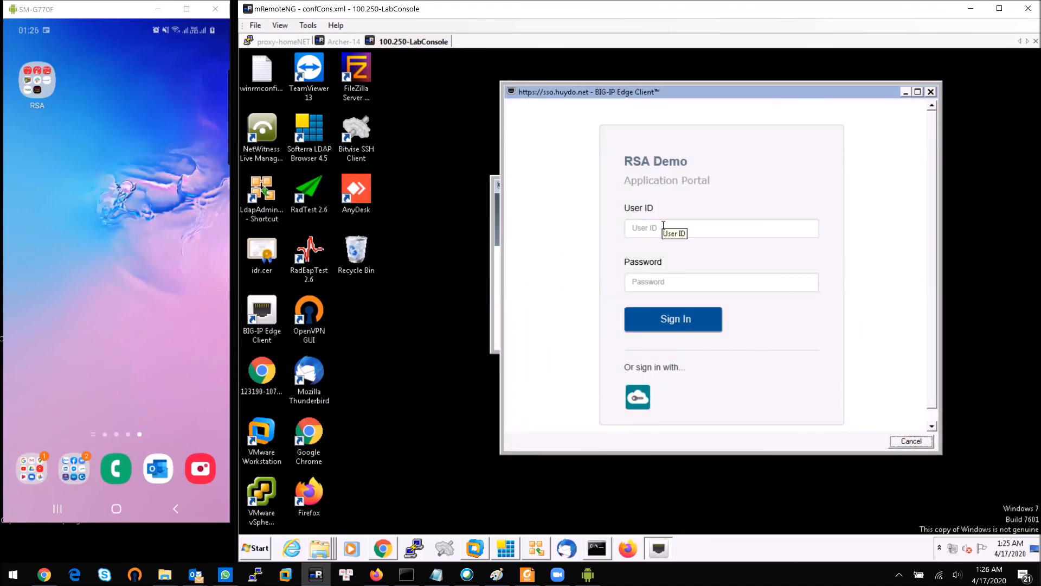
pyautogui.click(663, 225)
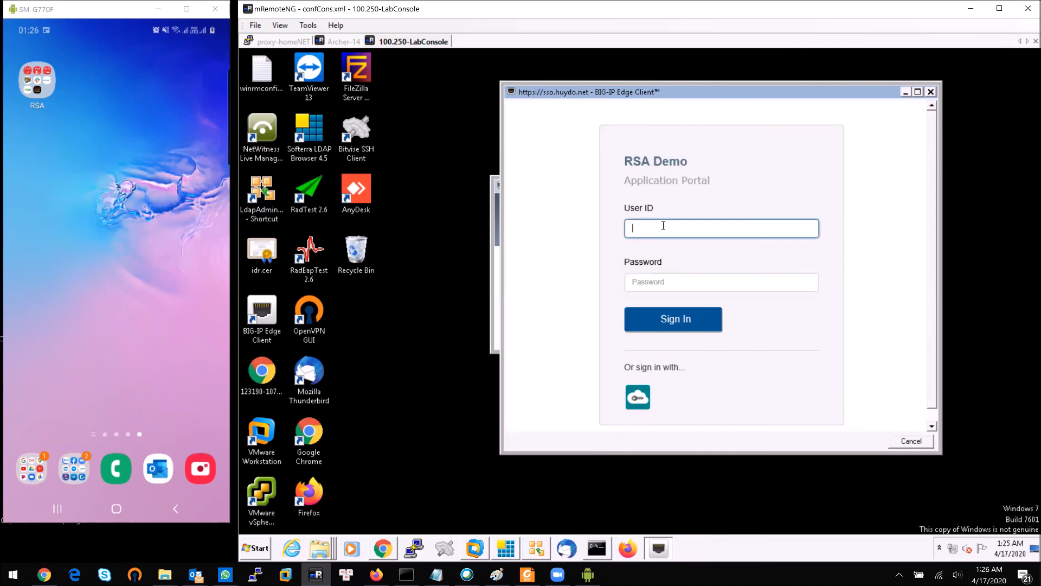
pyautogui.write('huydd')
pyautogui.press('Tab')
pyautogui.write('*******')
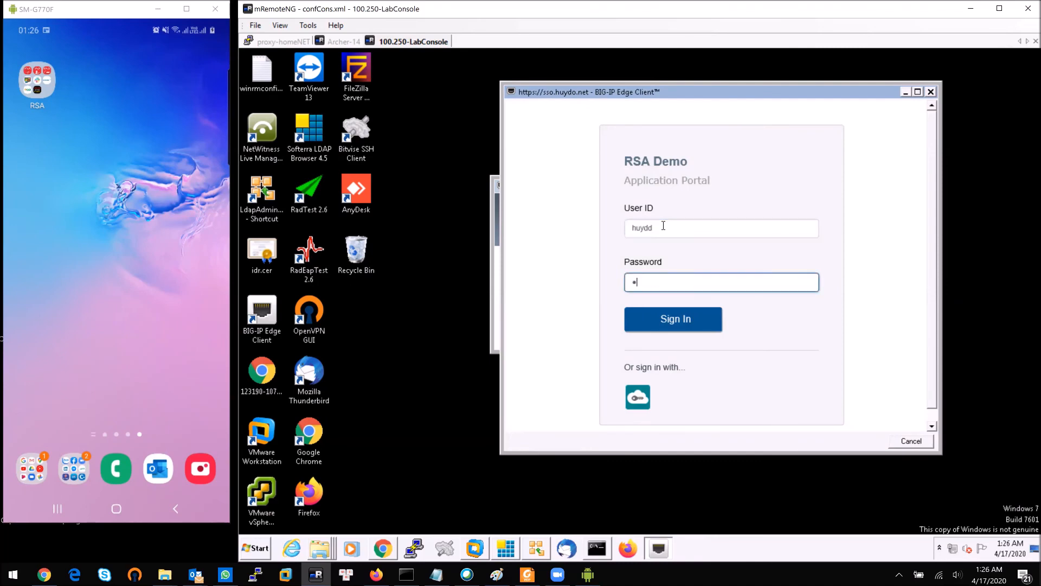
pyautogui.write('**')
pyautogui.press('Return')
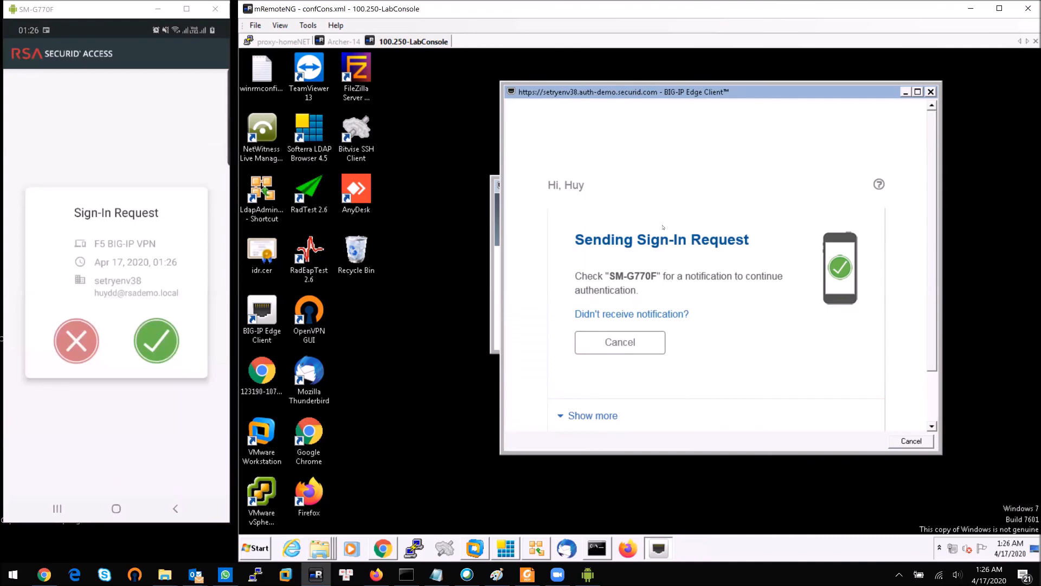
pyautogui.click(156, 341)
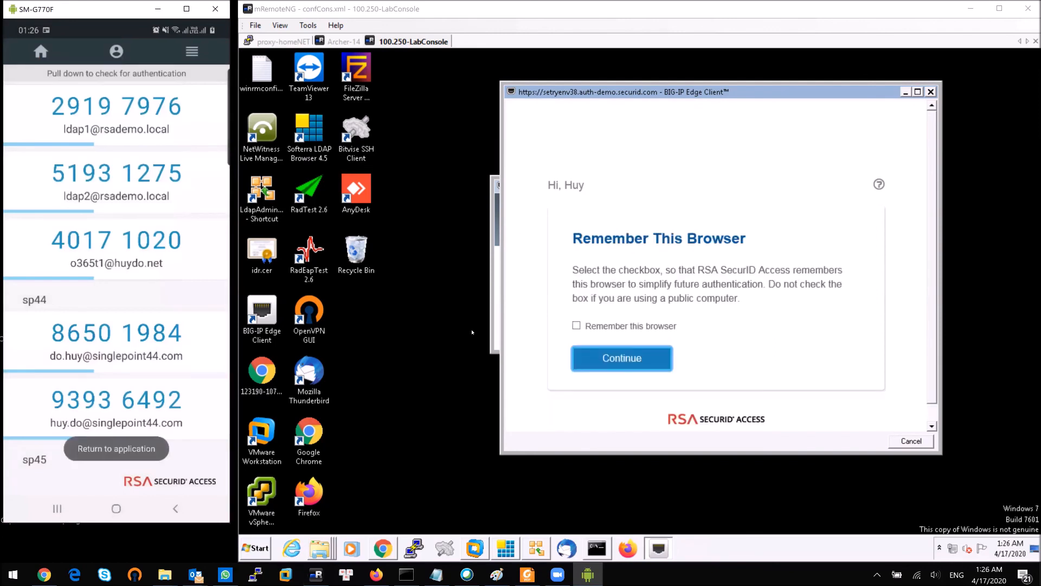
pyautogui.click(638, 357)
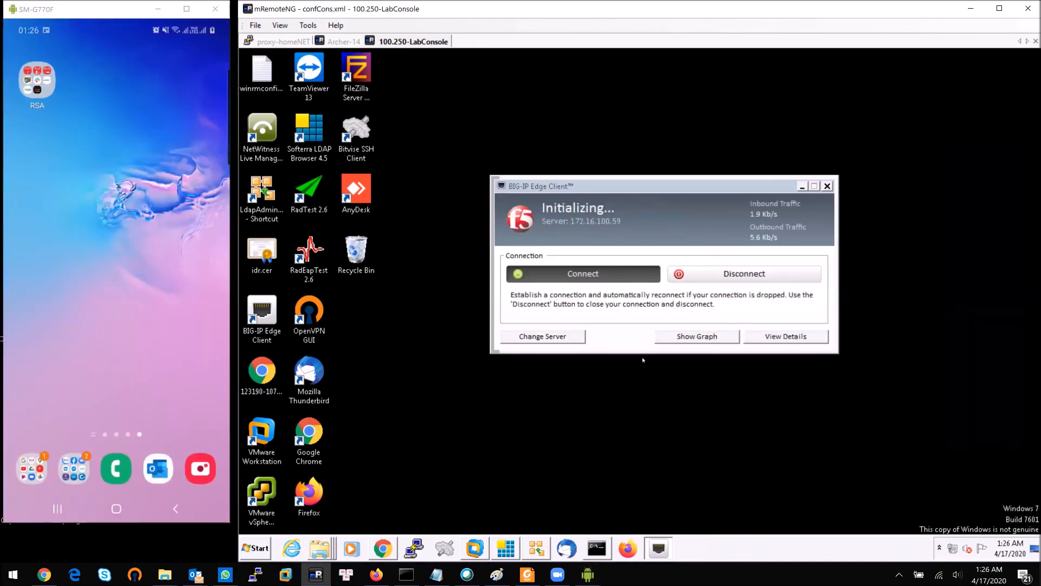
# - Reopen the BIG-IP Edge Client window for the active VPN connection and show its traffic graph
pyautogui.click(585, 380)
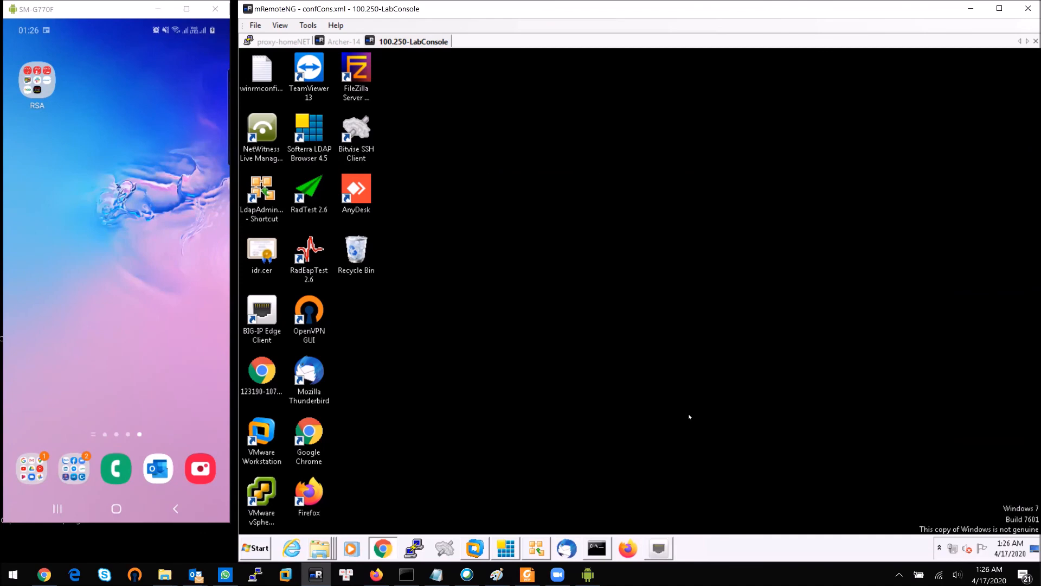
pyautogui.click(939, 548)
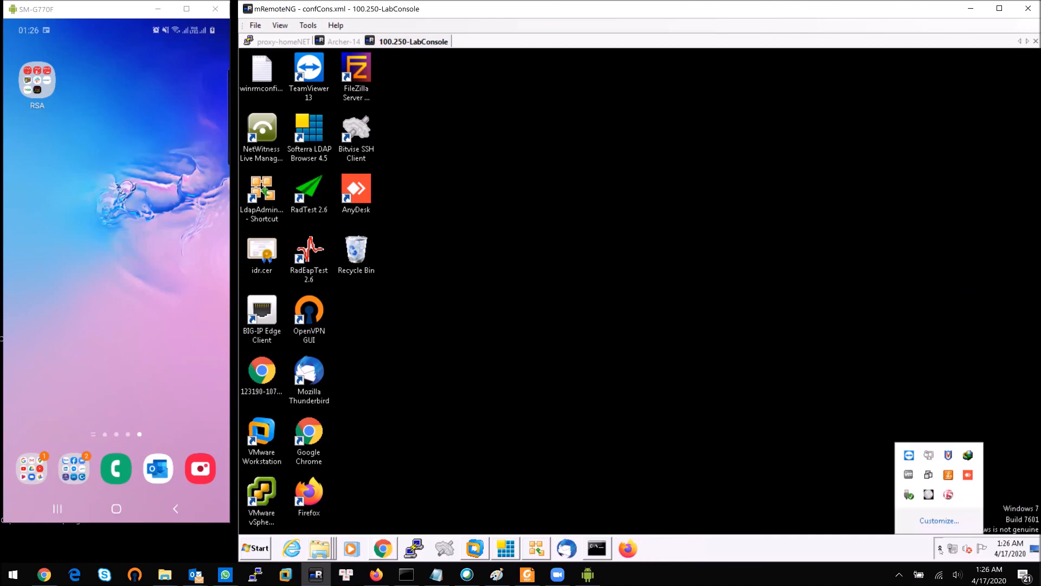
pyautogui.doubleClick(948, 495)
pyautogui.click(698, 337)
pyautogui.click(615, 142)
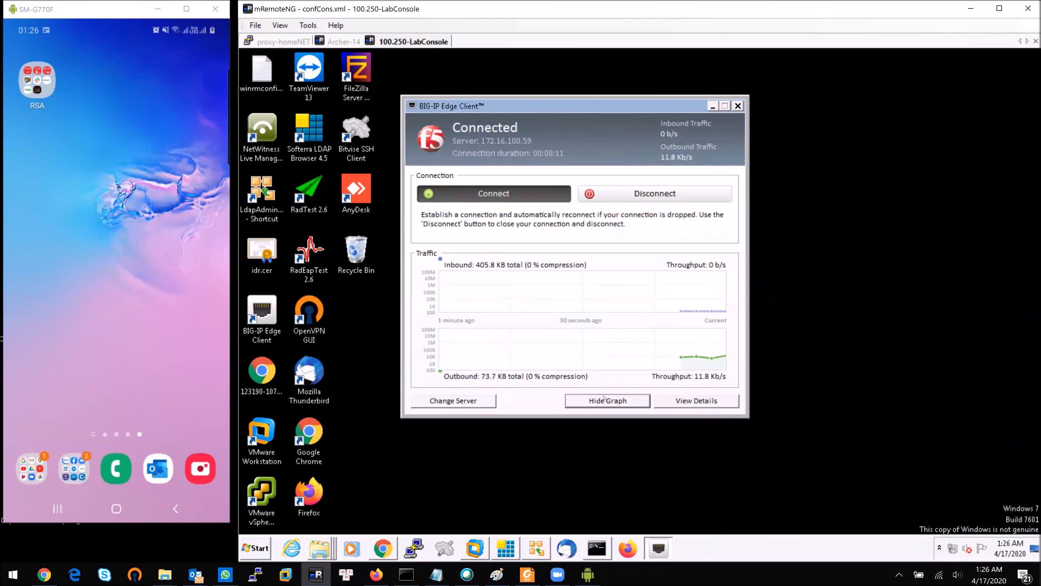
# - Examine the VPN connection's details, statistics, notifications, routing table, IP configuration and miscellaneous information, closing the details when done
pyautogui.click(697, 401)
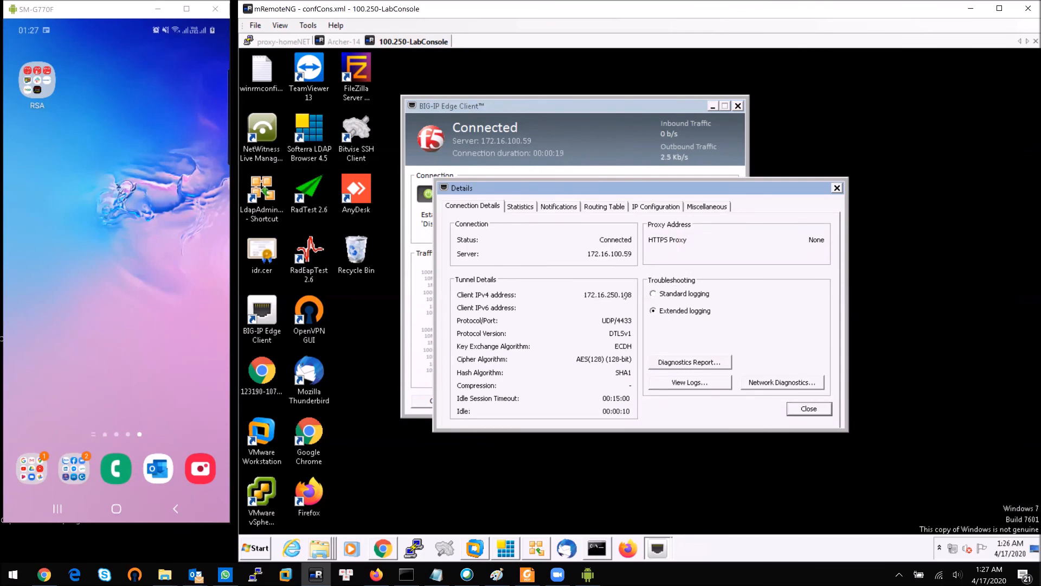
pyautogui.click(519, 210)
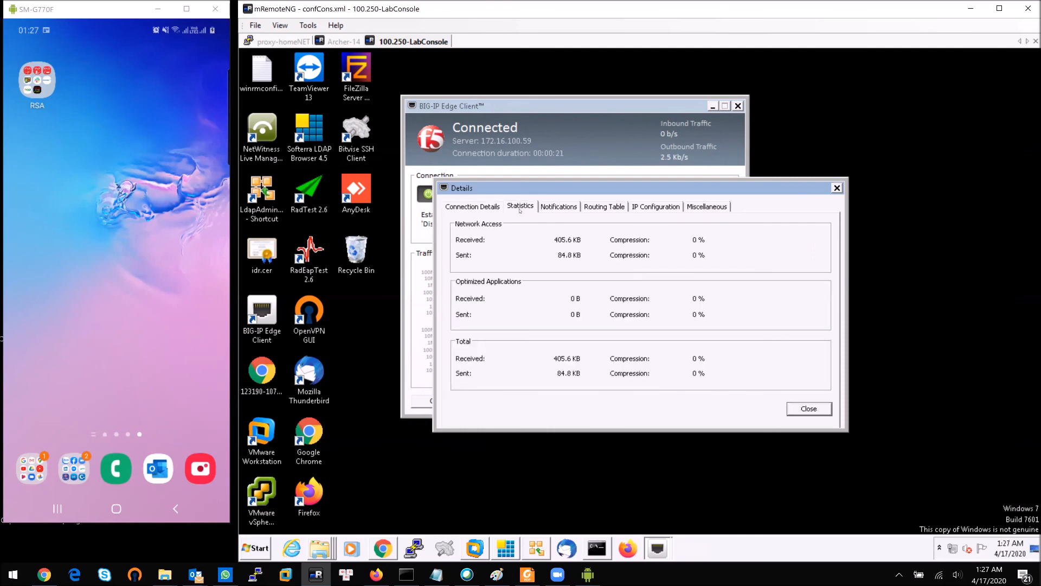
pyautogui.click(561, 208)
pyautogui.click(604, 207)
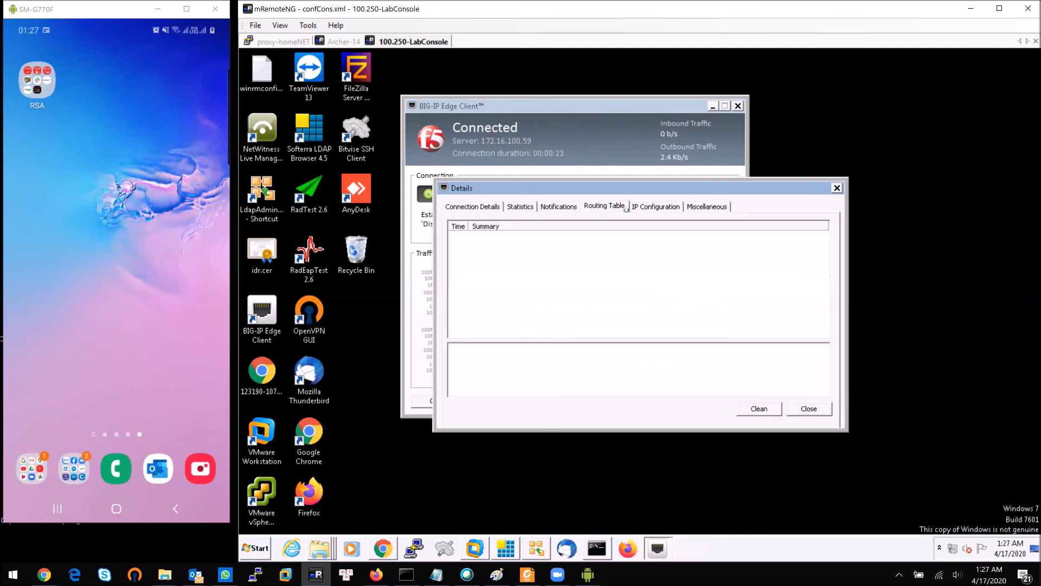
pyautogui.click(659, 208)
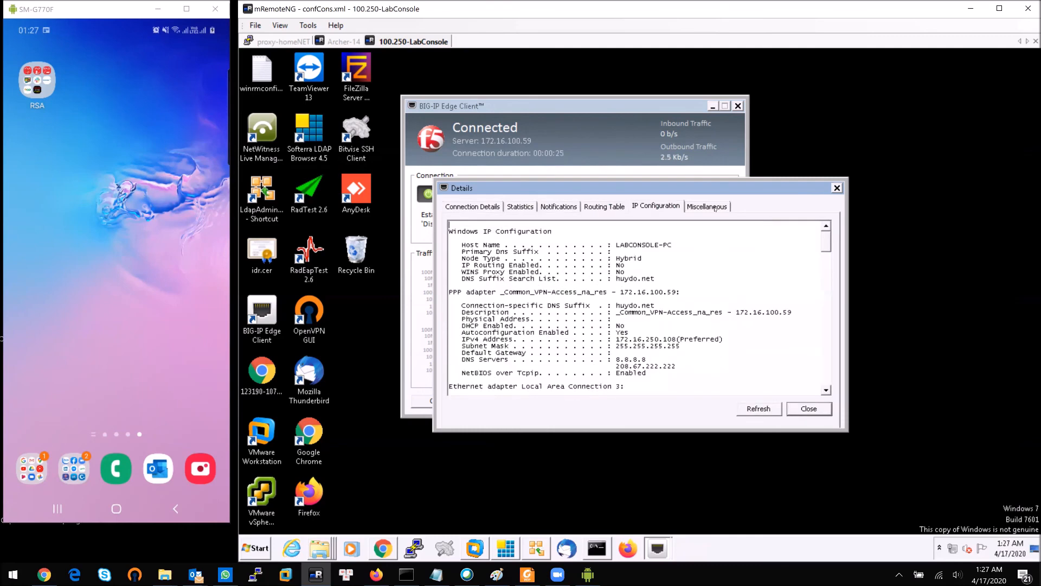
pyautogui.click(688, 210)
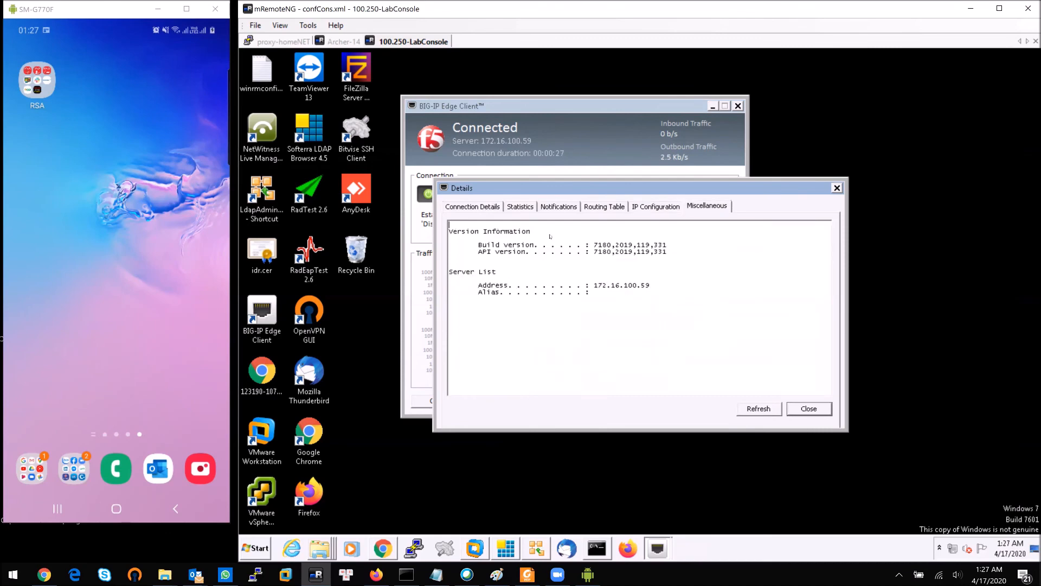
pyautogui.click(483, 207)
pyautogui.click(807, 409)
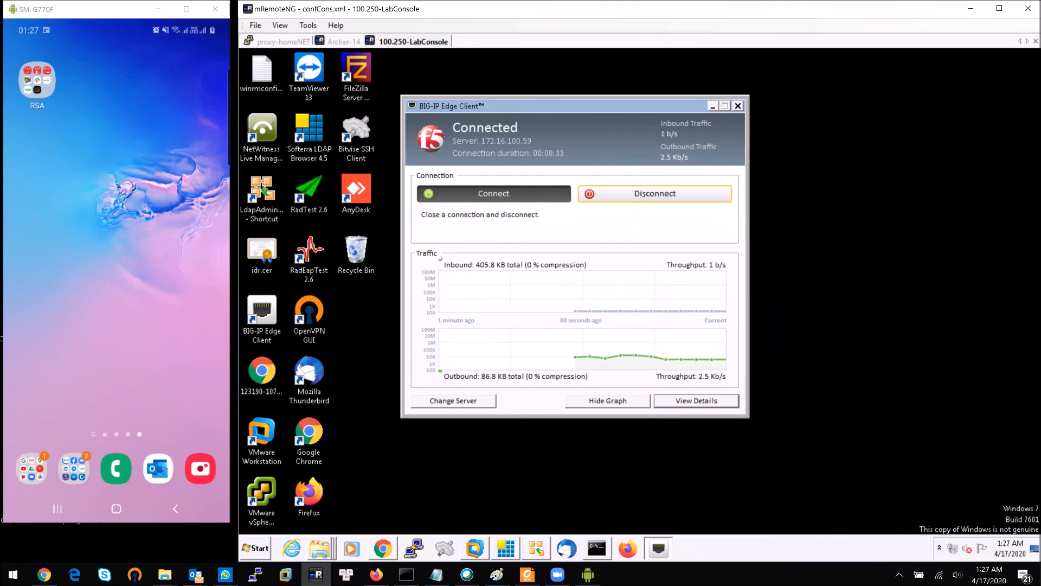
# - Disconnect the BIG-IP Edge Client from the VPN server
pyautogui.click(643, 194)
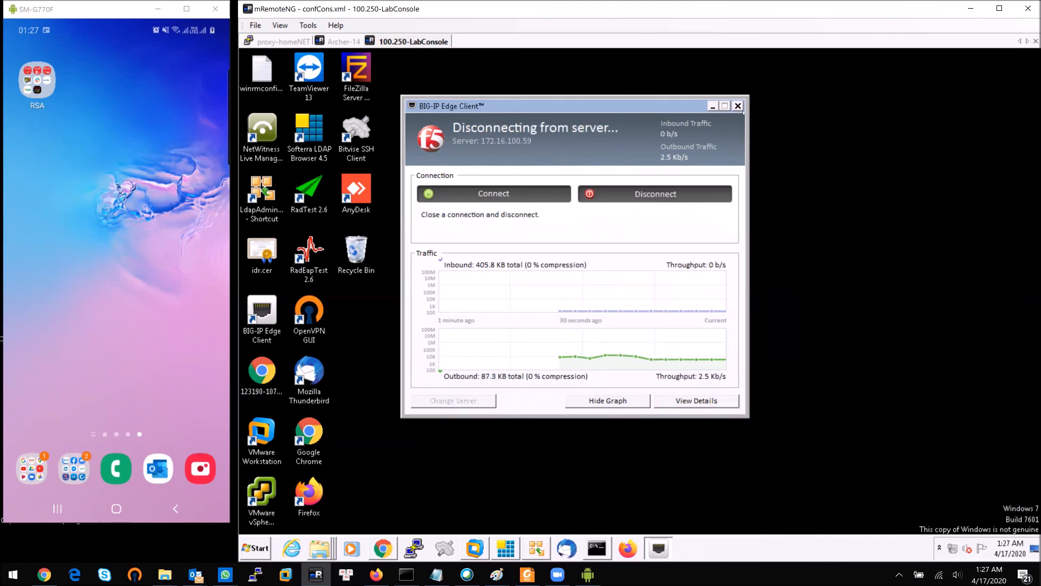